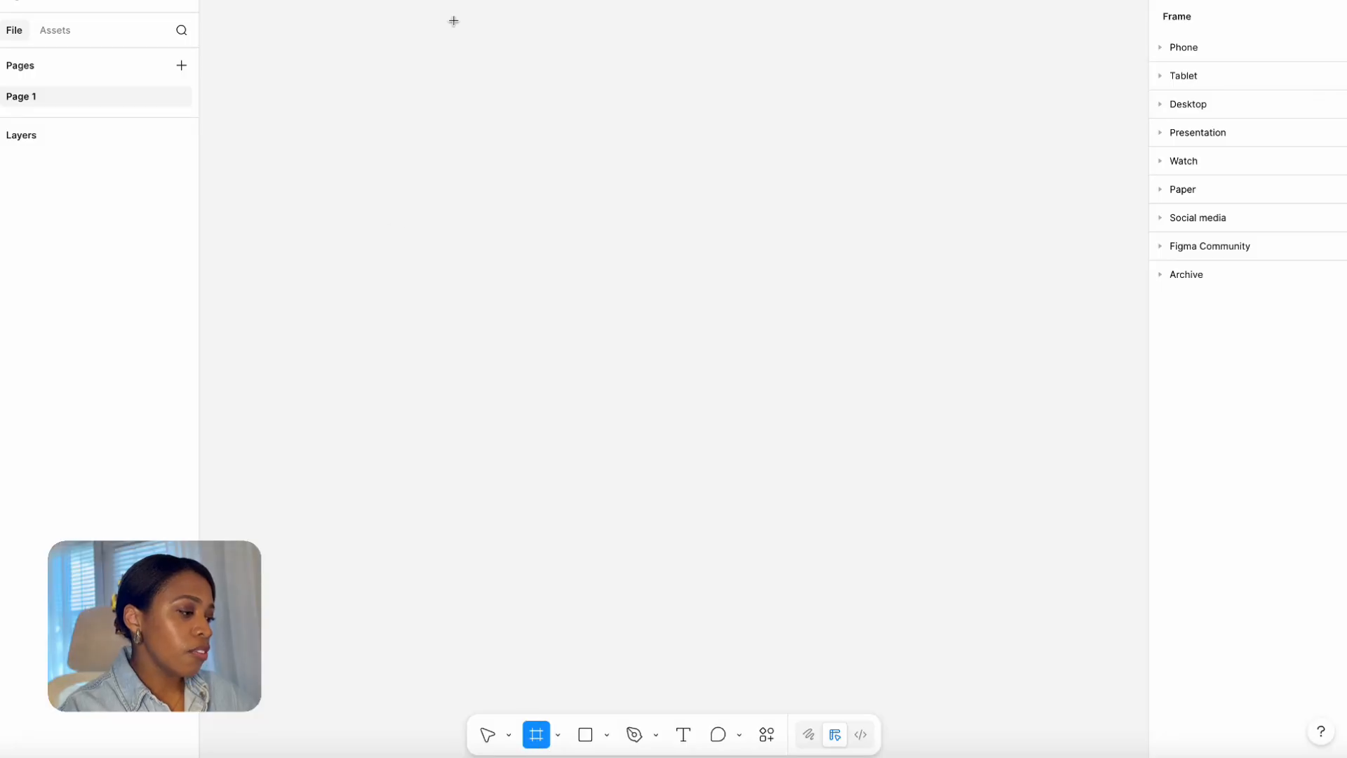
- Create a 1920 × 1080 frame from the Slide 16:9 presentation preset
{"action": "left_click", "coordinate": [1171, 133]}
{"action": "left_click", "coordinate": [1186, 160]}
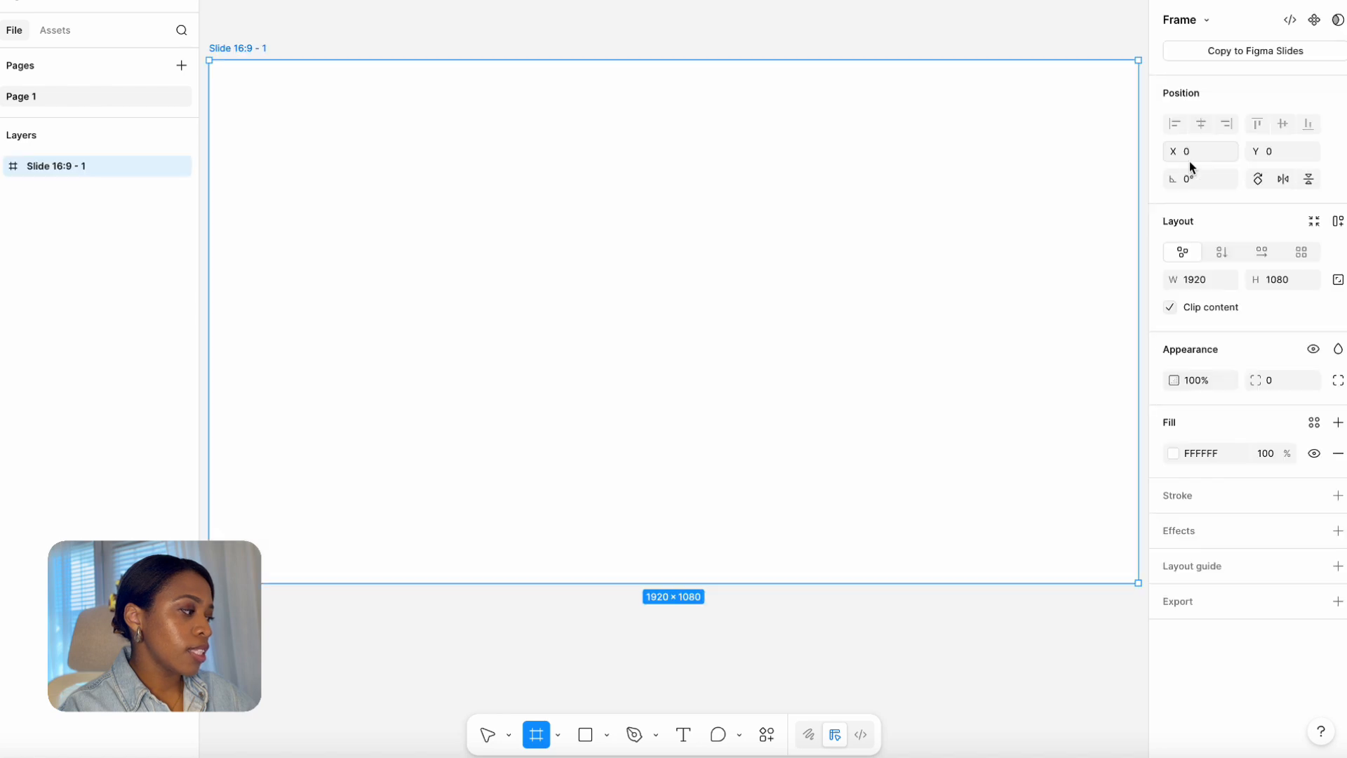
{"action": "left_click_drag", "start_coordinate": [1011, 122], "coordinate": [1009, 118]}
{"action": "key", "text": "super+minus"}
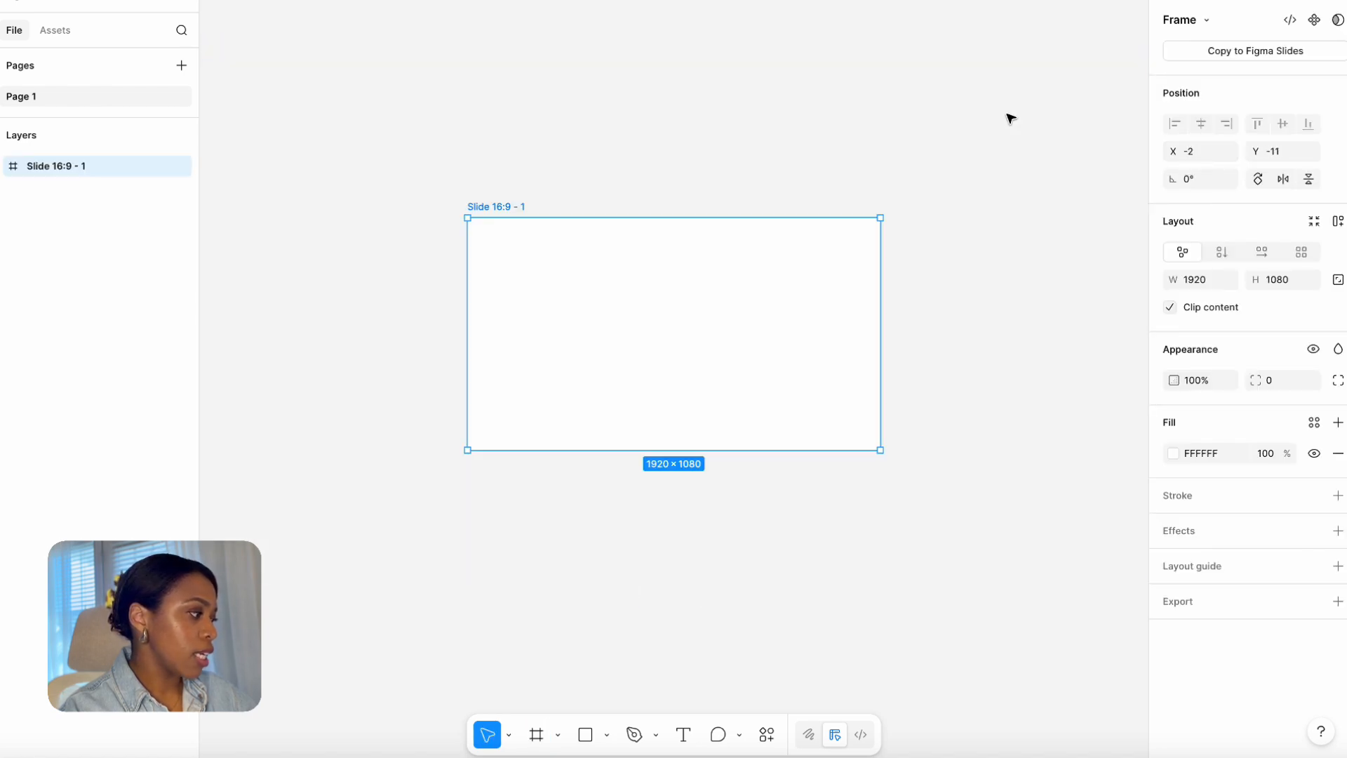
{"action": "key", "text": "Escape"}
- Draw a rectangle about 458 × 436 in the upper-left area of the slide frame
{"action": "left_click", "coordinate": [607, 737]}
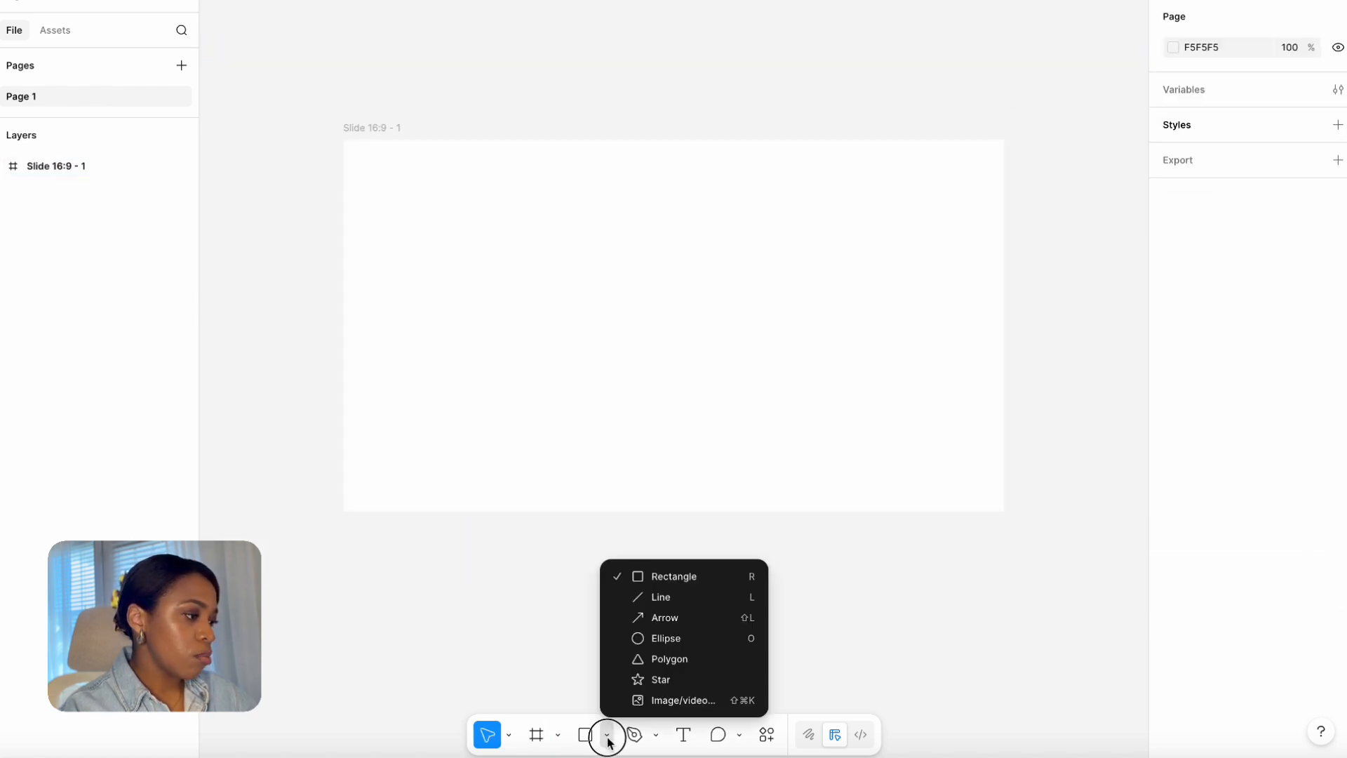
{"action": "left_click", "coordinate": [657, 575]}
{"action": "left_click_drag", "start_coordinate": [379, 176], "coordinate": [536, 325]}
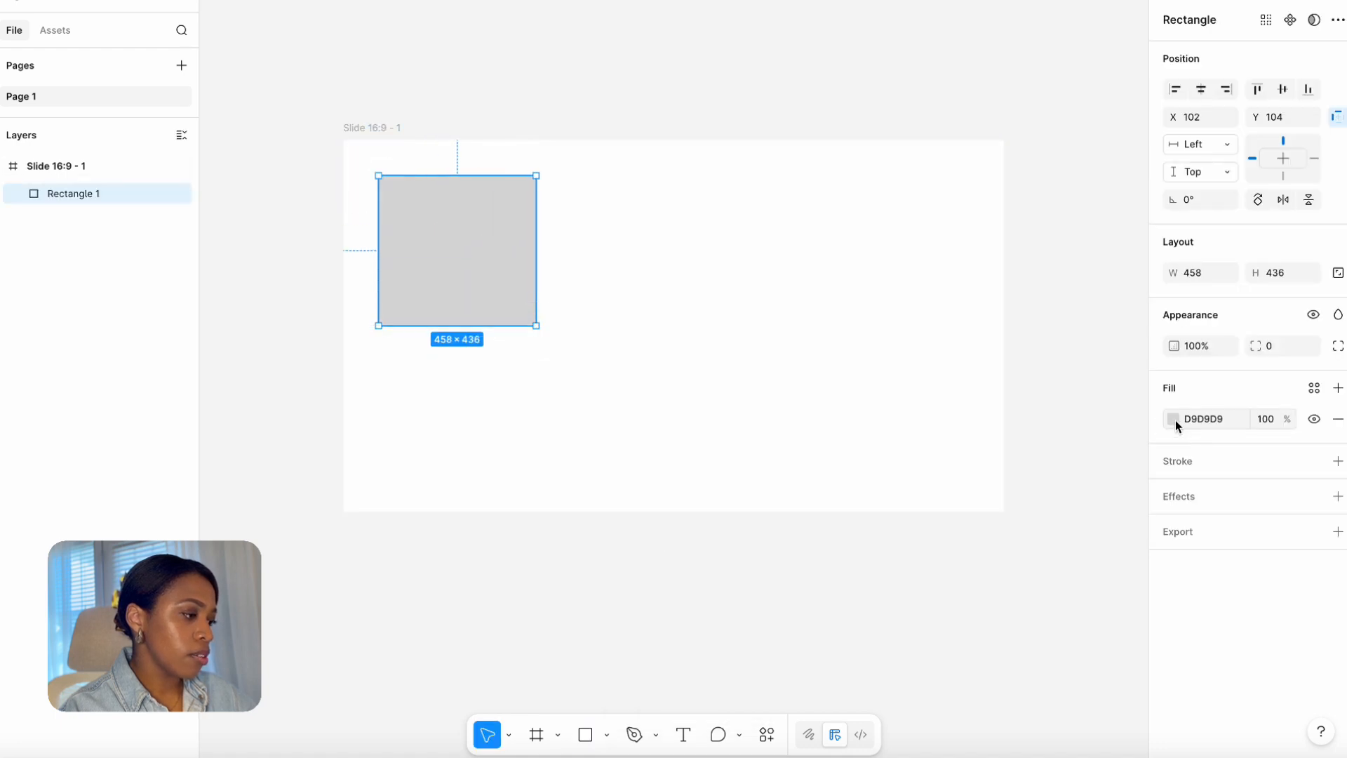
- Fill the rectangle with the uploaded photo of the pink-frosted cupcake topped with a cherry
{"action": "left_click", "coordinate": [1173, 418]}
{"action": "left_click", "coordinate": [1032, 383]}
{"action": "left_click", "coordinate": [1044, 441]}
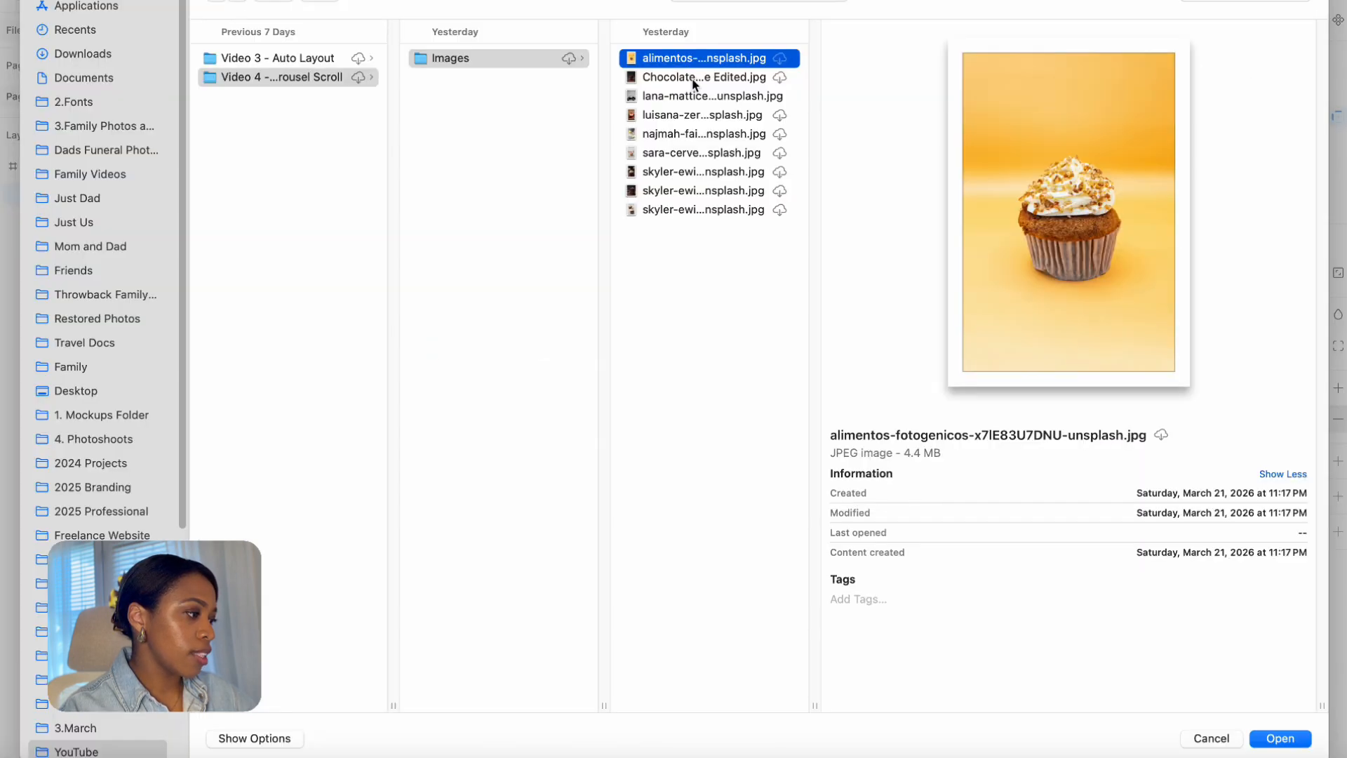
{"action": "left_click", "coordinate": [693, 78]}
{"action": "left_click", "coordinate": [691, 97]}
{"action": "left_click", "coordinate": [691, 115]}
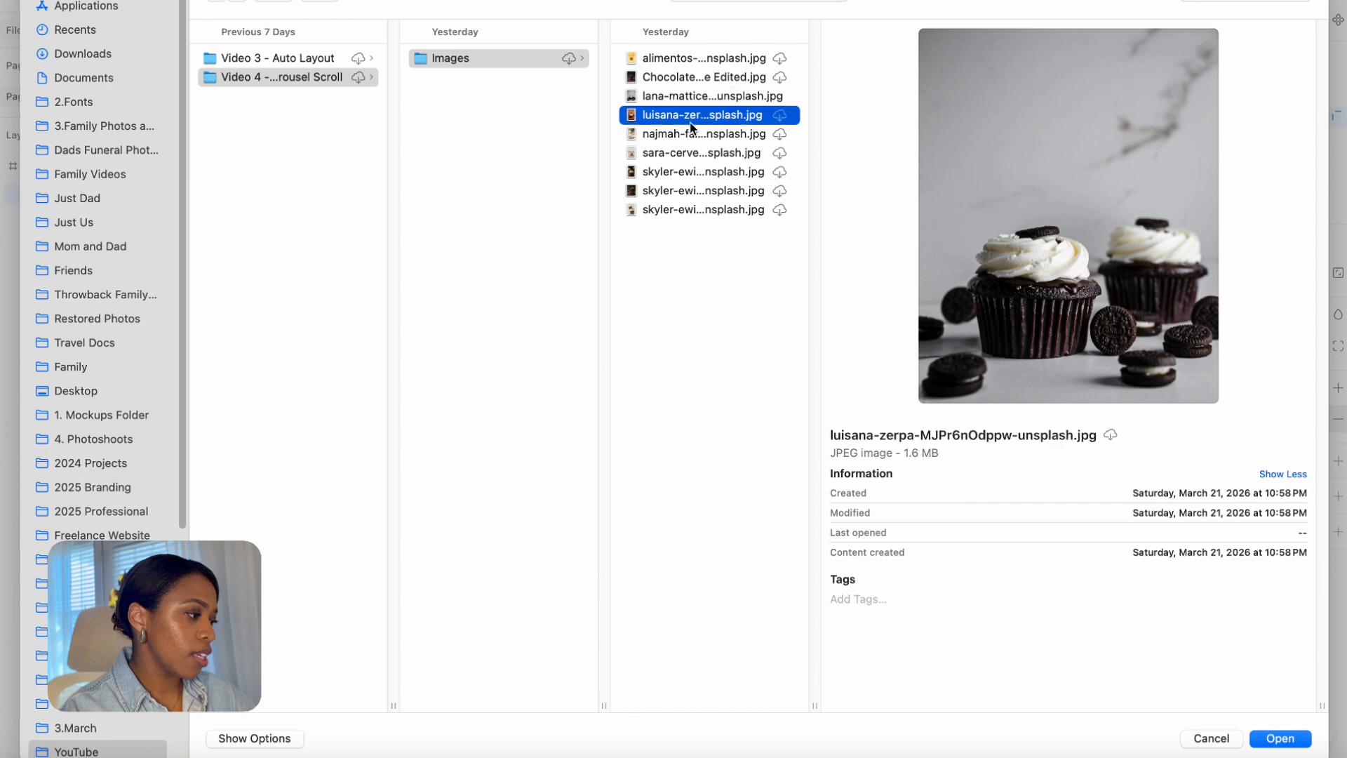
{"action": "left_click", "coordinate": [699, 172]}
{"action": "left_click", "coordinate": [701, 152]}
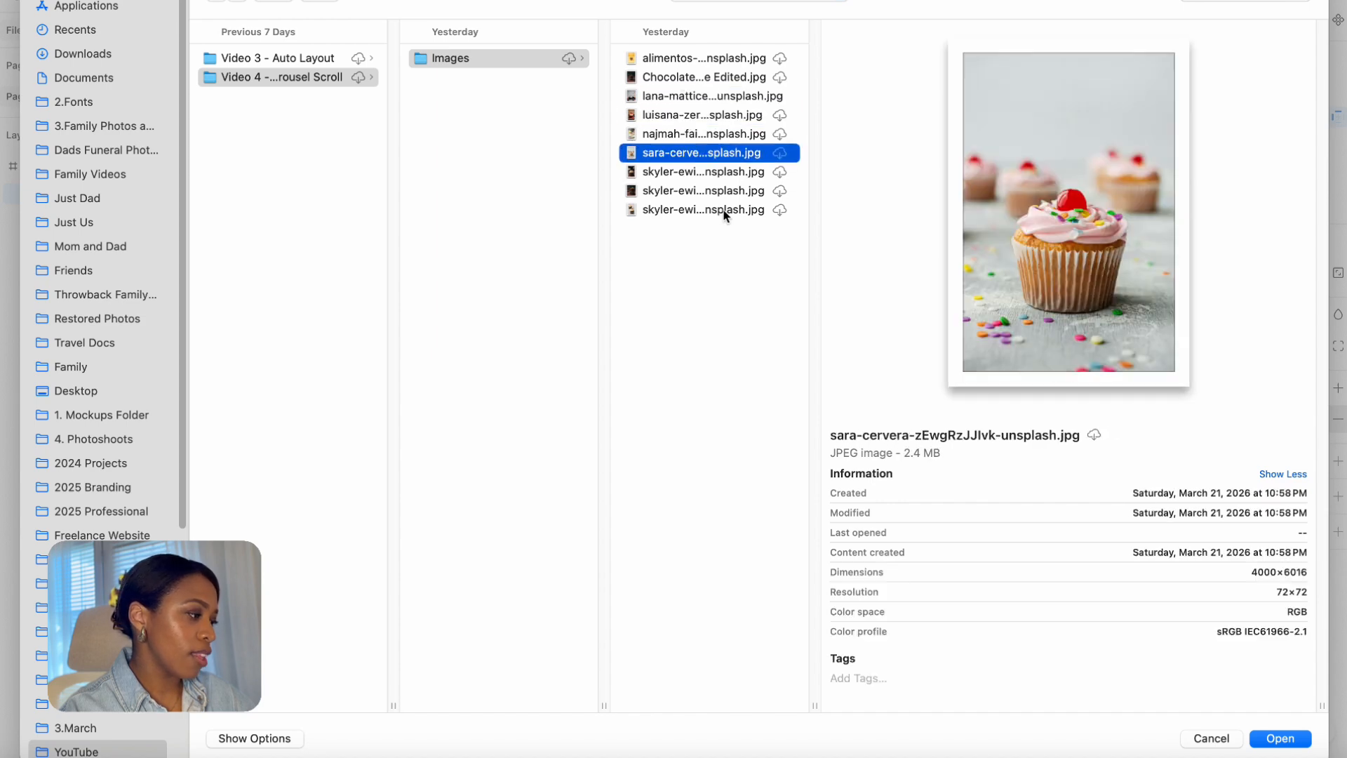
{"action": "left_click", "coordinate": [1280, 739]}
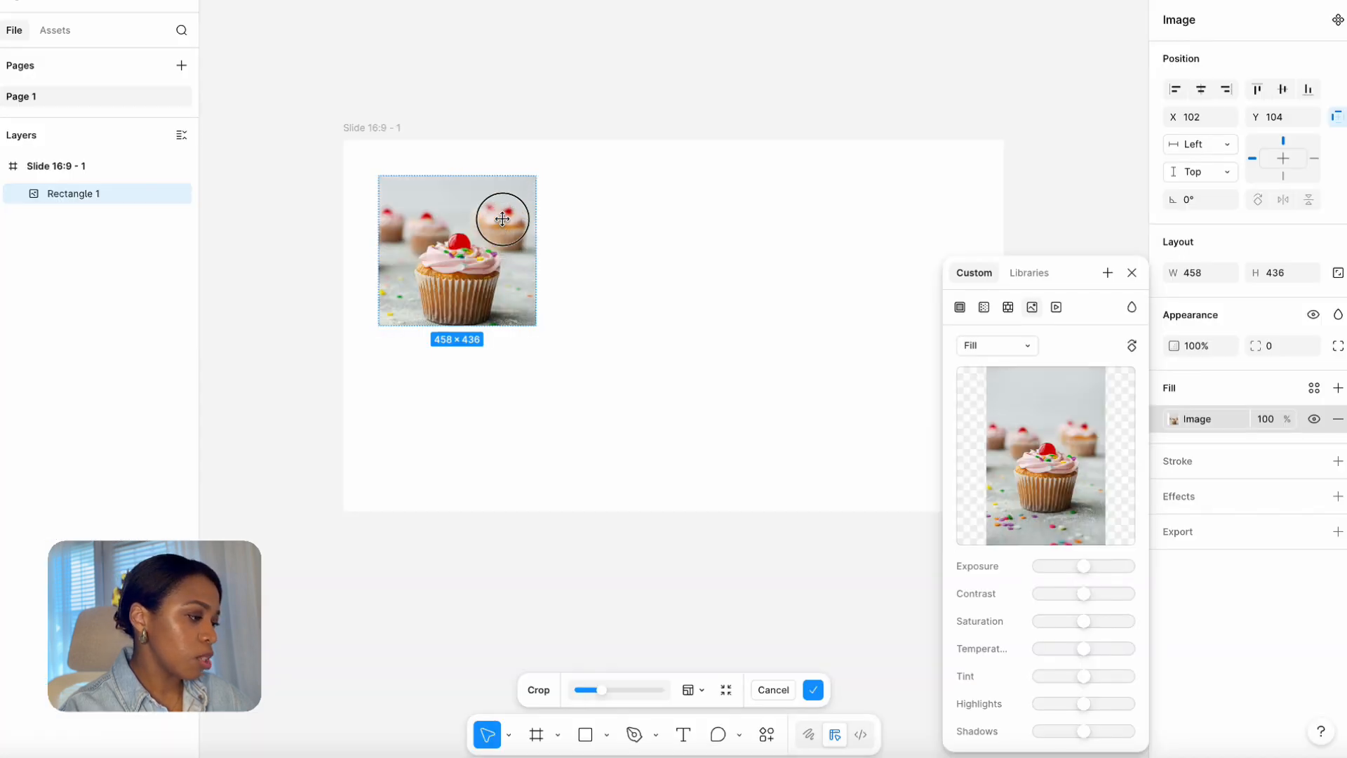
{"action": "left_click", "coordinate": [623, 252]}
- Enlarge the cupcake image to about 522 × 497 and round its corners to about 31
{"action": "left_click", "coordinate": [520, 200]}
{"action": "left_click_drag", "start_coordinate": [525, 190], "coordinate": [554, 189]}
{"action": "key", "text": "shift+1"}
- Duplicate the rounded cupcake image seven times in one horizontal row, continuing past the frame's right edge
{"action": "left_click", "coordinate": [426, 294]}
{"action": "left_click_drag", "start_coordinate": [426, 293], "coordinate": [935, 261], "text": "alt"}
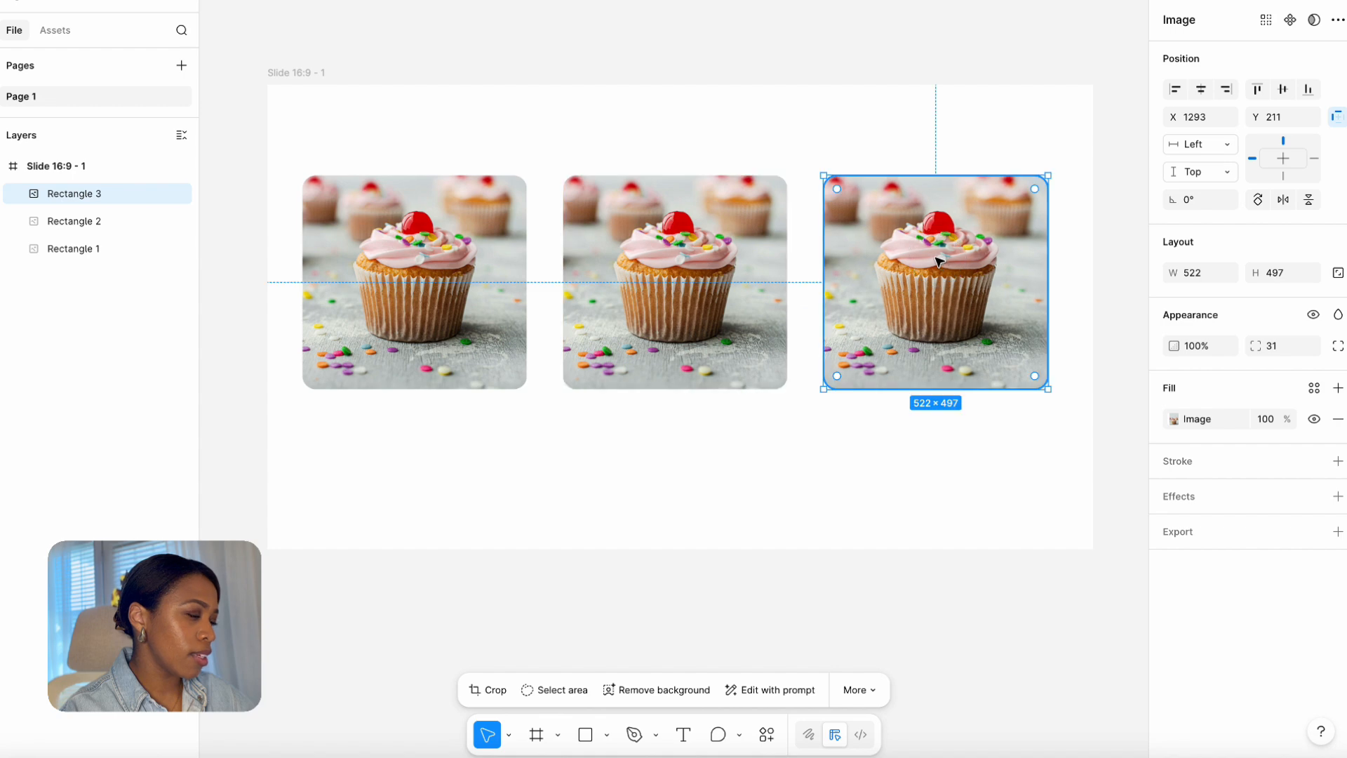
{"action": "scroll", "coordinate": [820, 255], "scroll_direction": "down", "scroll_amount": 5}
{"action": "left_click_drag", "start_coordinate": [701, 299], "coordinate": [965, 298], "text": "alt"}
{"action": "left_click_drag", "start_coordinate": [967, 200], "coordinate": [791, 199]}
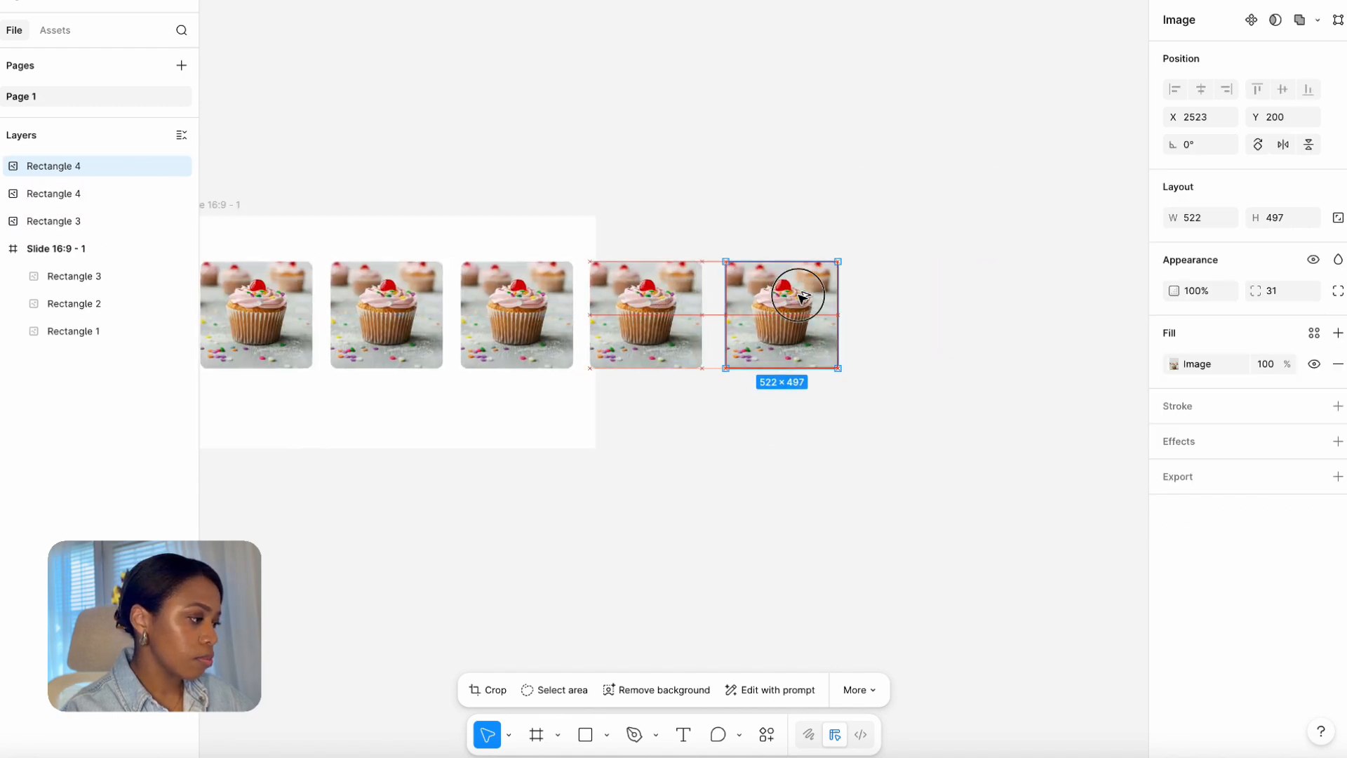
{"action": "left_click_drag", "start_coordinate": [790, 292], "coordinate": [923, 281], "text": "alt"}
{"action": "left_click_drag", "start_coordinate": [923, 281], "coordinate": [1052, 281], "text": "alt"}
{"action": "left_click_drag", "start_coordinate": [1046, 174], "coordinate": [919, 175]}
{"action": "key", "text": "ctrl+d"}
{"action": "scroll", "coordinate": [860, 180], "scroll_direction": "left", "scroll_amount": 5}
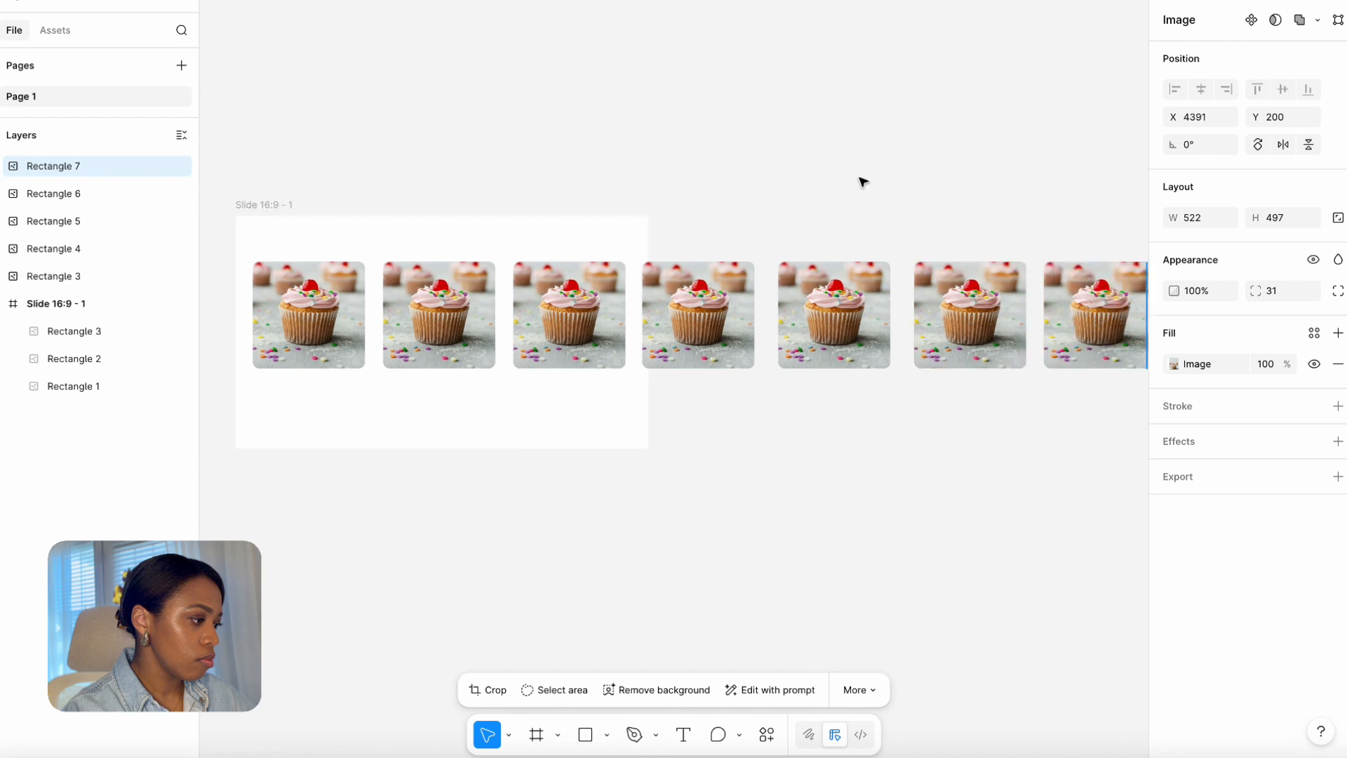
{"action": "scroll", "coordinate": [863, 182], "scroll_direction": "down", "scroll_amount": 3}
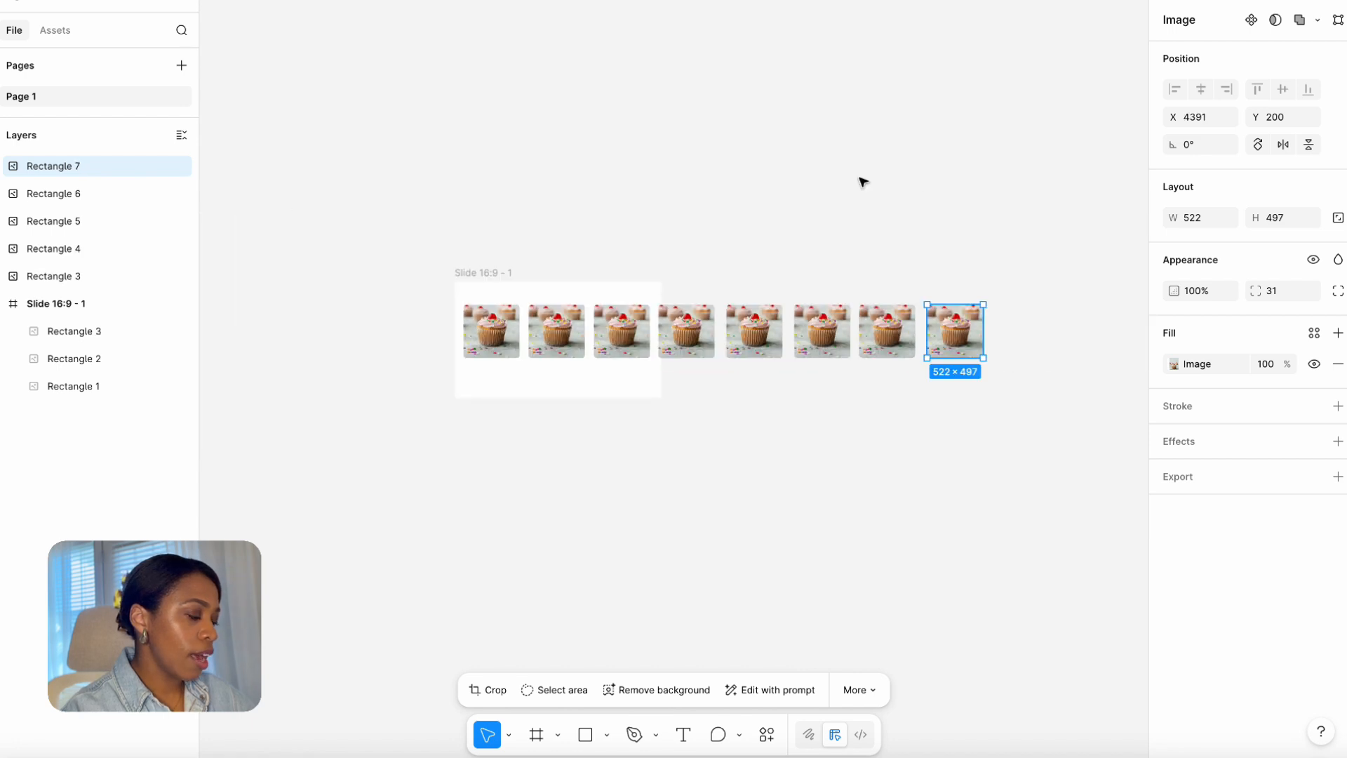
{"action": "key", "text": "ctrl+equal"}
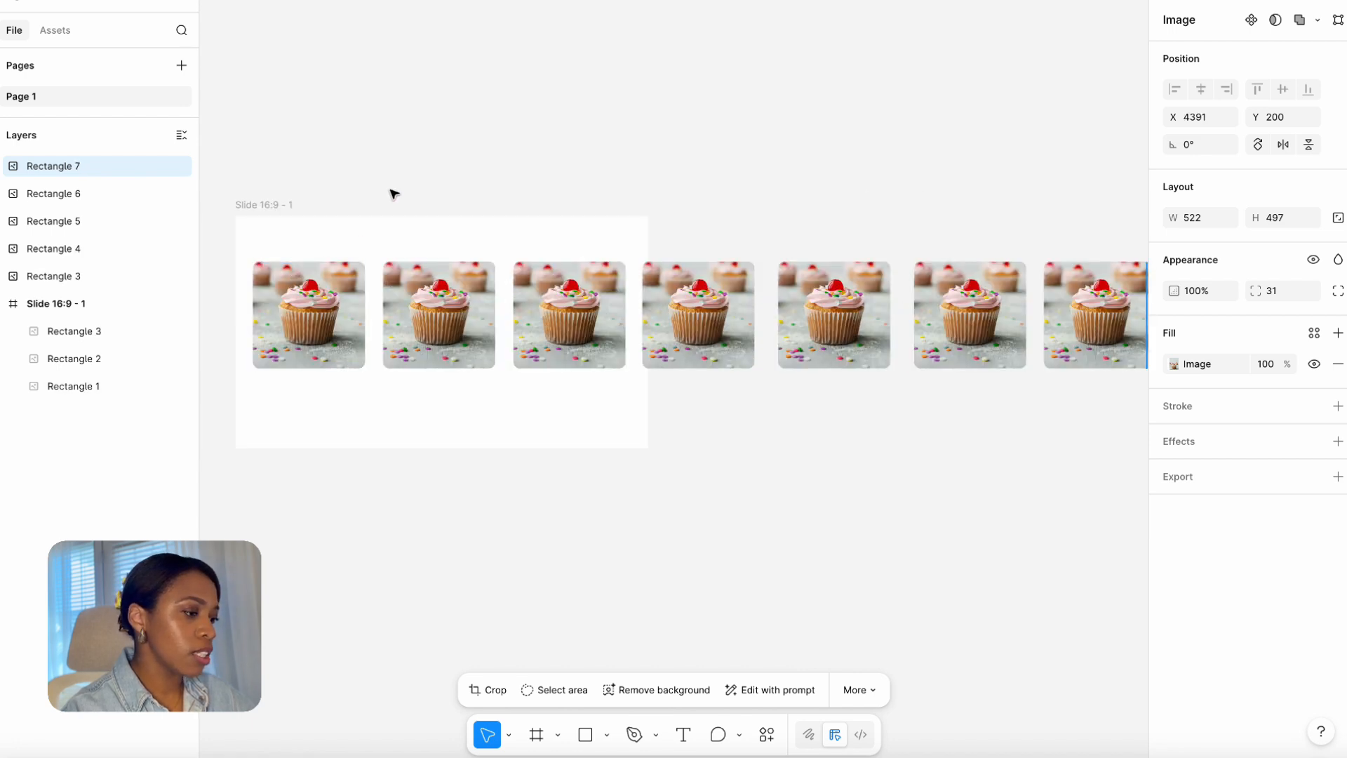
- Move the five image layers lying outside the frame into the Slide 16:9 - 1 frame
{"action": "scroll", "coordinate": [505, 176], "scroll_direction": "left", "scroll_amount": 3}
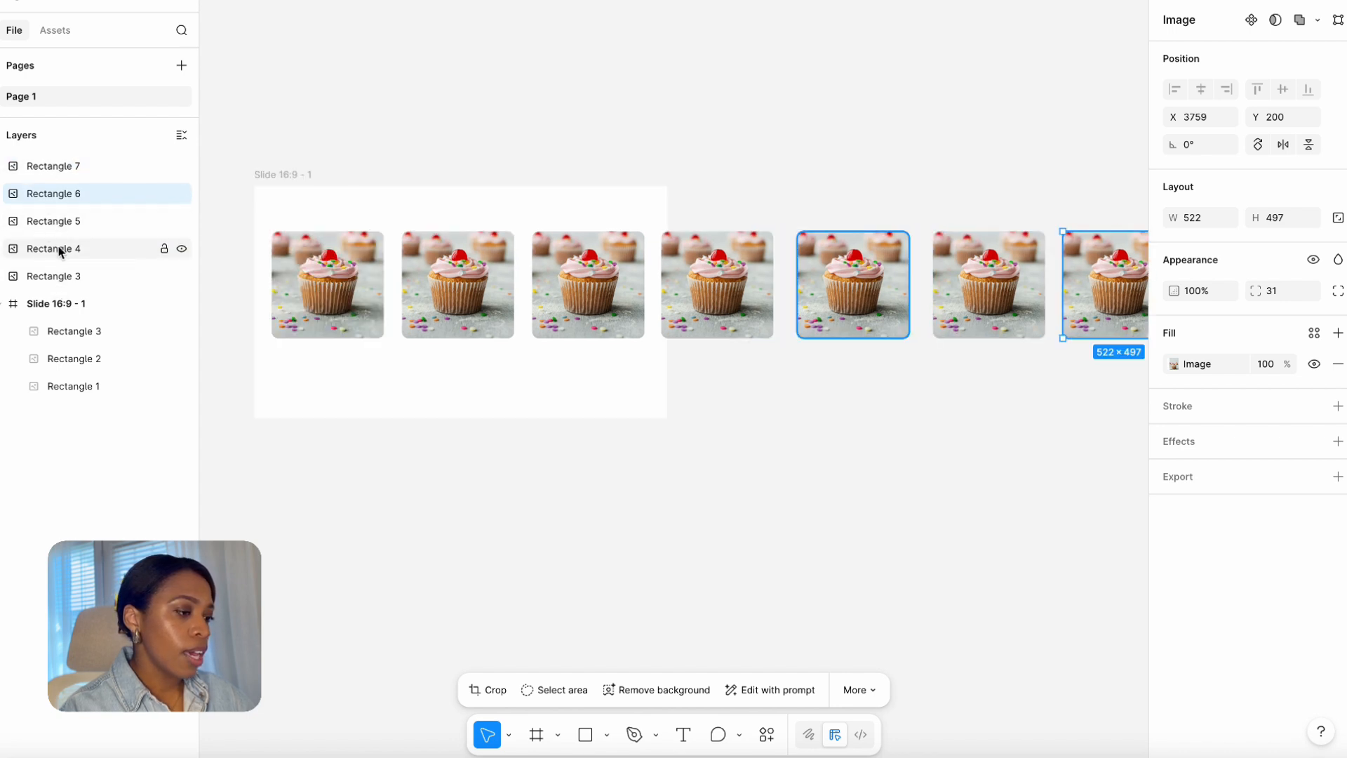
{"action": "left_click", "coordinate": [59, 281]}
{"action": "left_click", "coordinate": [59, 256], "text": "shift"}
{"action": "left_click", "coordinate": [51, 221], "text": "shift"}
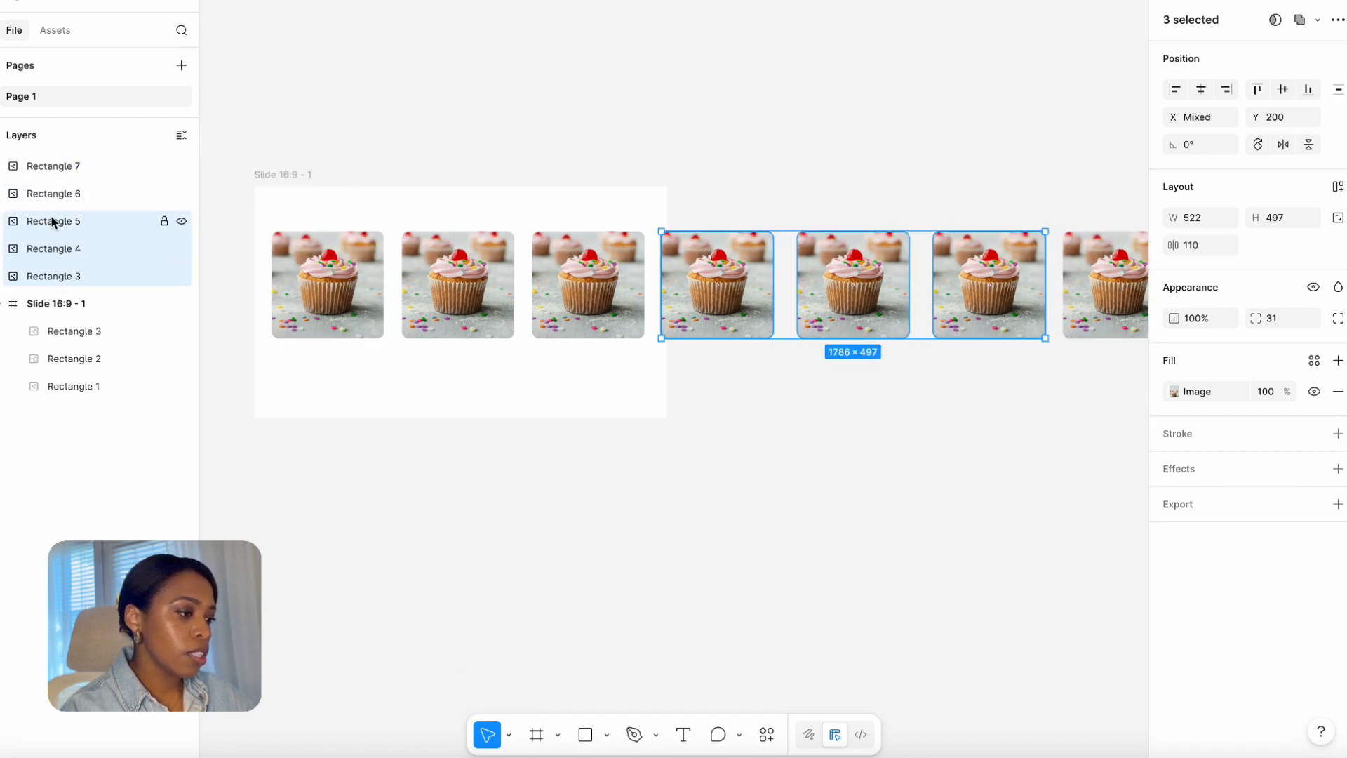
{"action": "left_click", "coordinate": [49, 194], "text": "shift"}
{"action": "left_click", "coordinate": [49, 166], "text": "shift"}
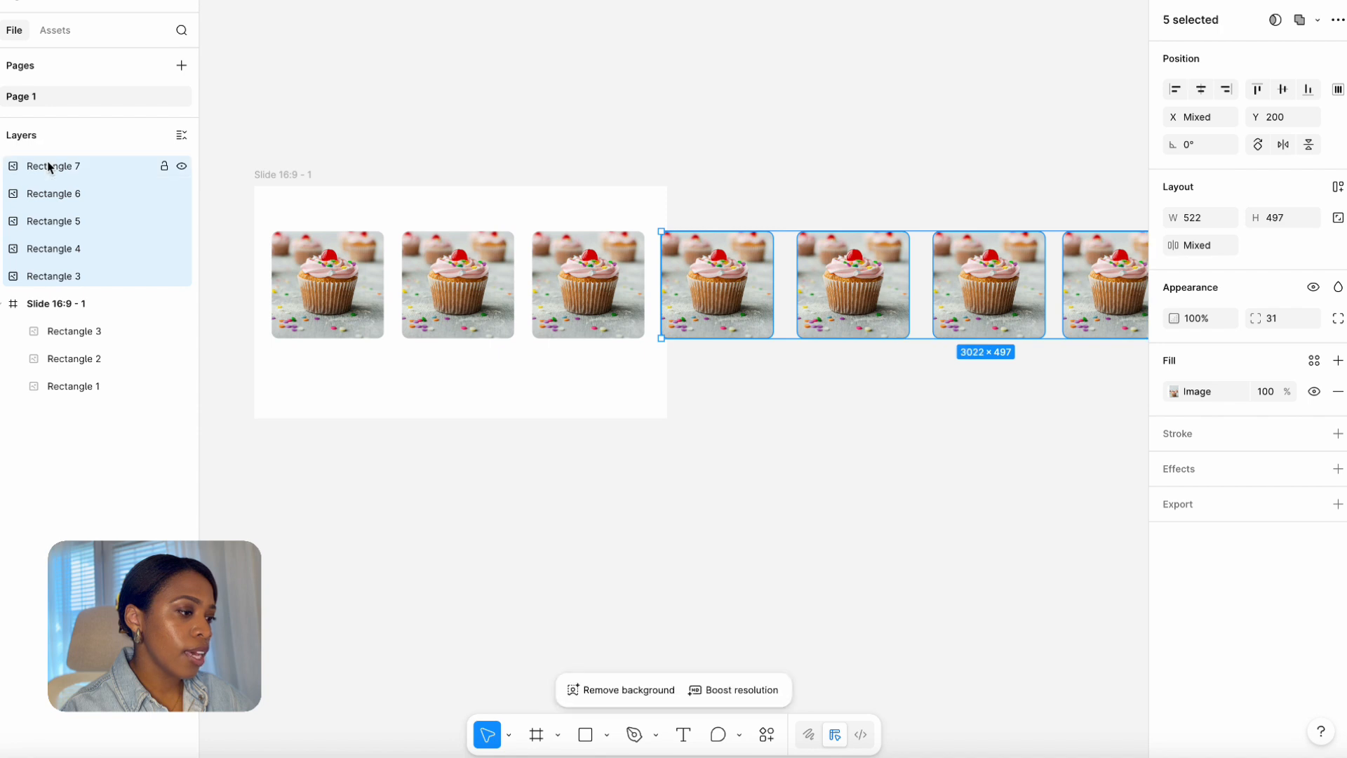
{"action": "left_click_drag", "start_coordinate": [48, 275], "coordinate": [56, 321]}
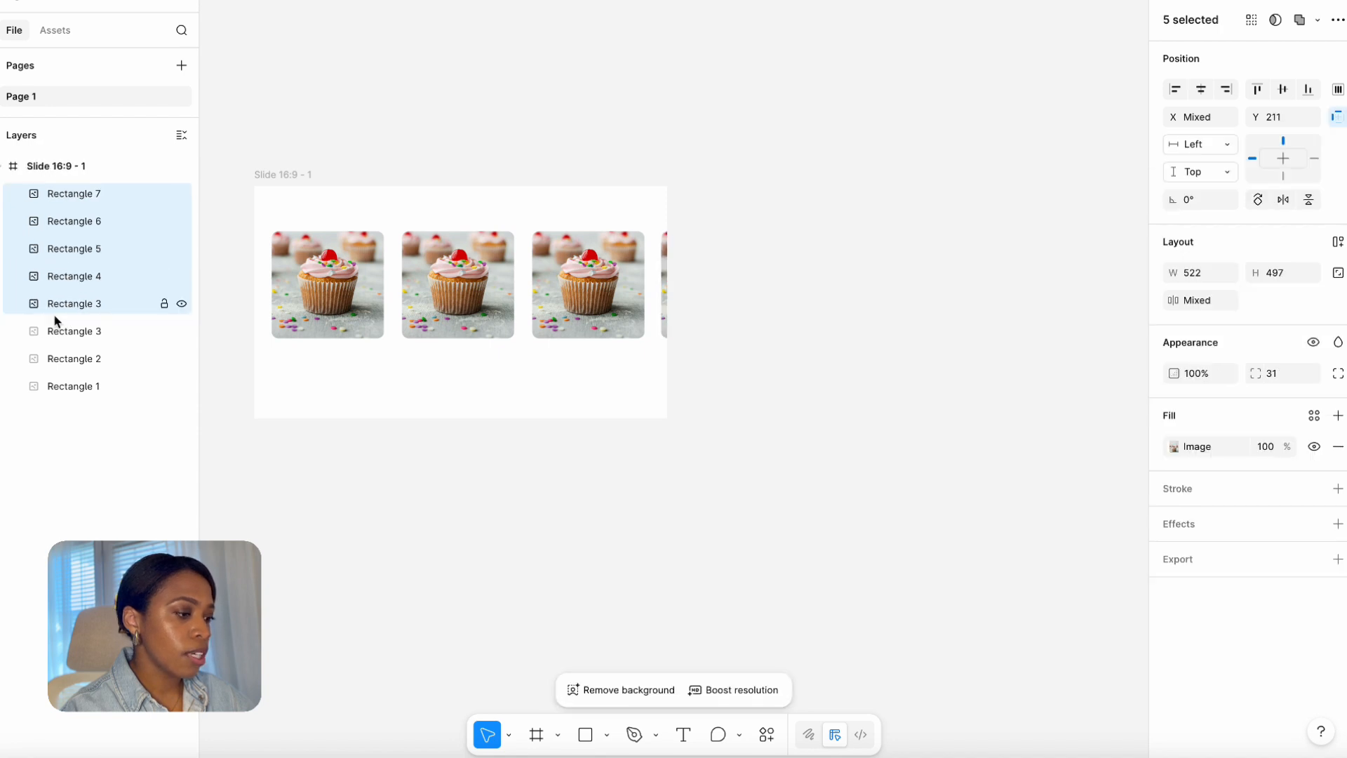
- Turn off Clip content for the Slide 16:9 - 1 frame
{"action": "left_click_drag", "start_coordinate": [341, 112], "coordinate": [385, 112]}
{"action": "left_click", "coordinate": [327, 175]}
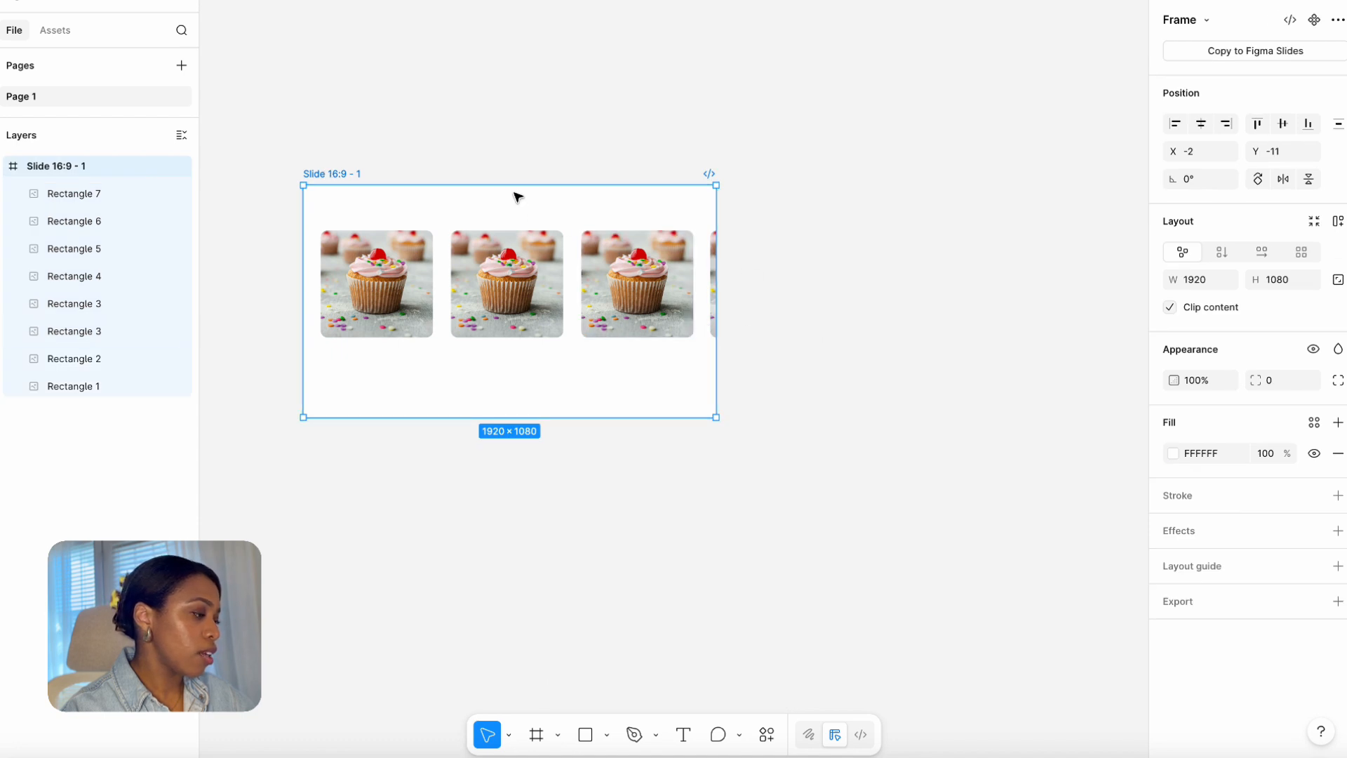
{"action": "left_click", "coordinate": [351, 164]}
{"action": "left_click", "coordinate": [335, 178]}
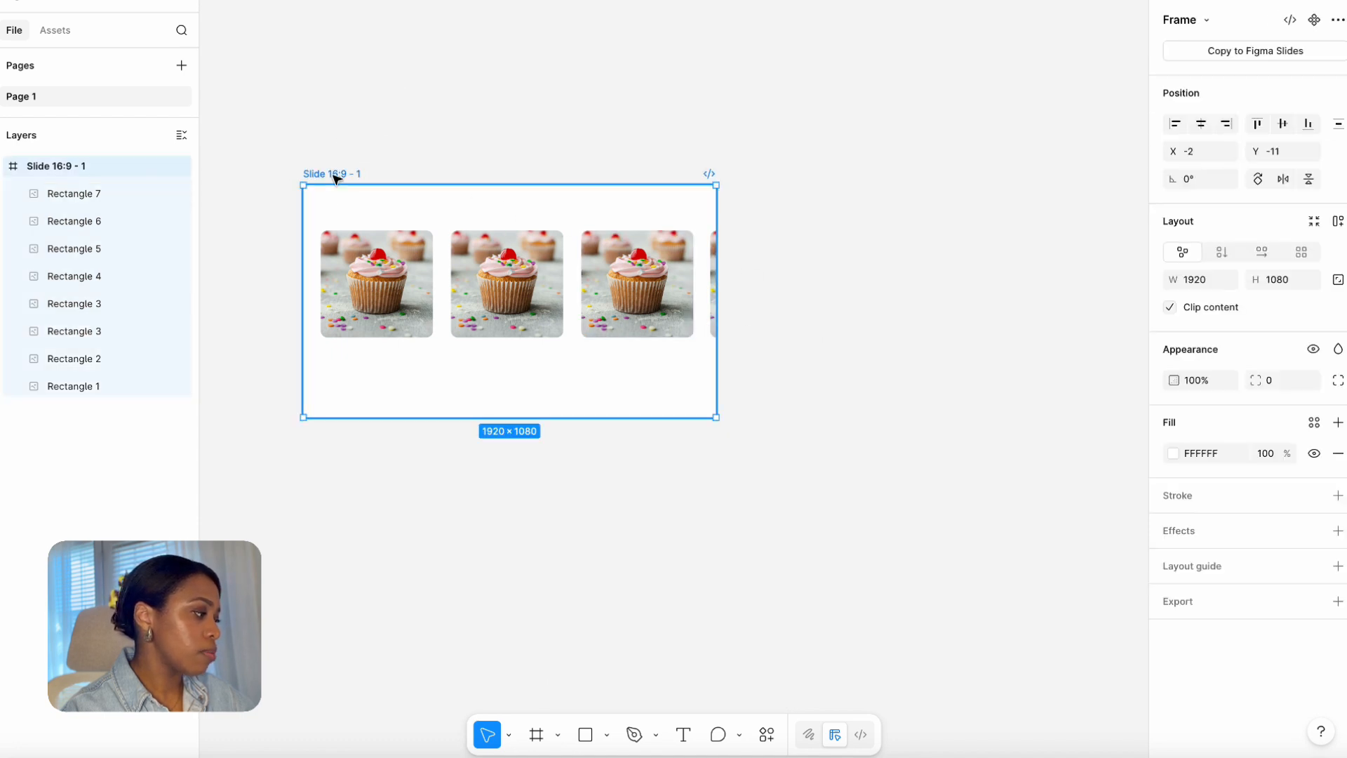
{"action": "left_click", "coordinate": [1170, 308]}
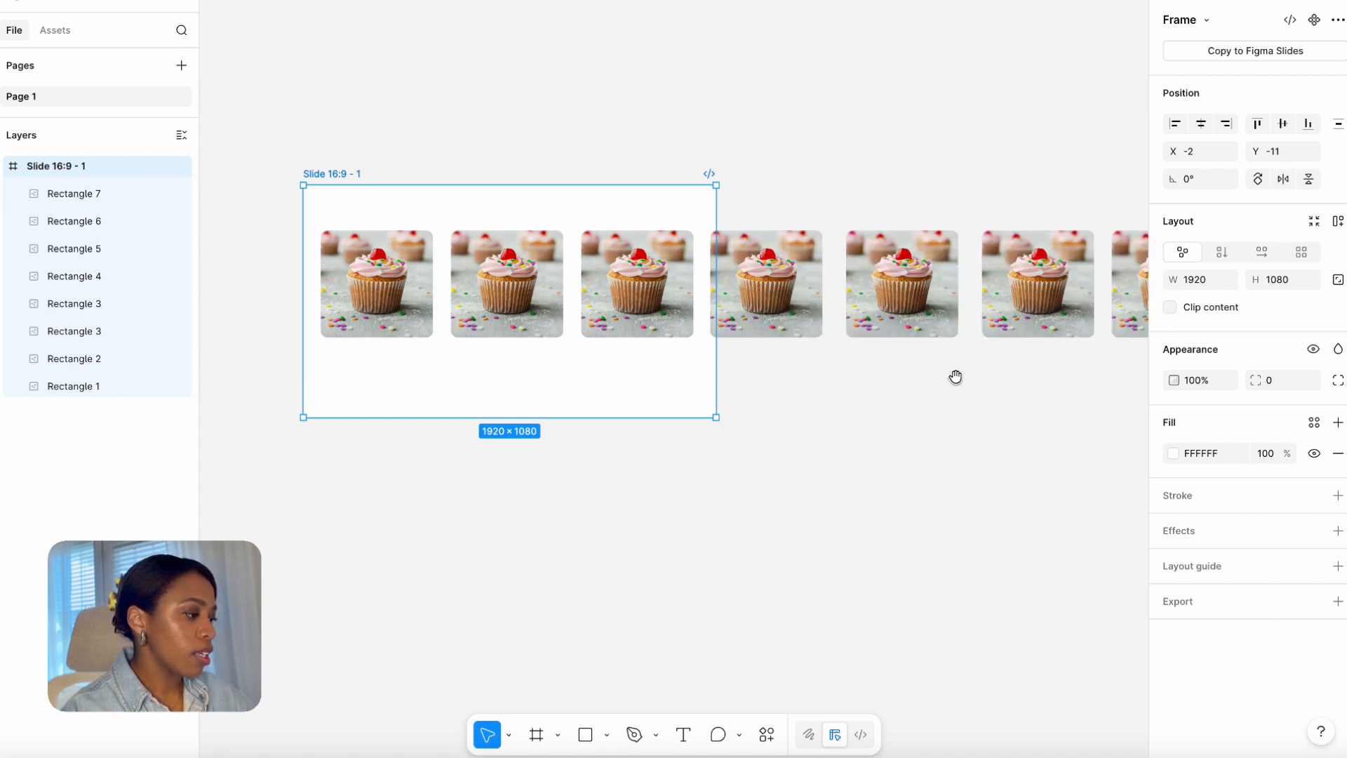
{"action": "left_click_drag", "start_coordinate": [956, 377], "coordinate": [905, 376]}
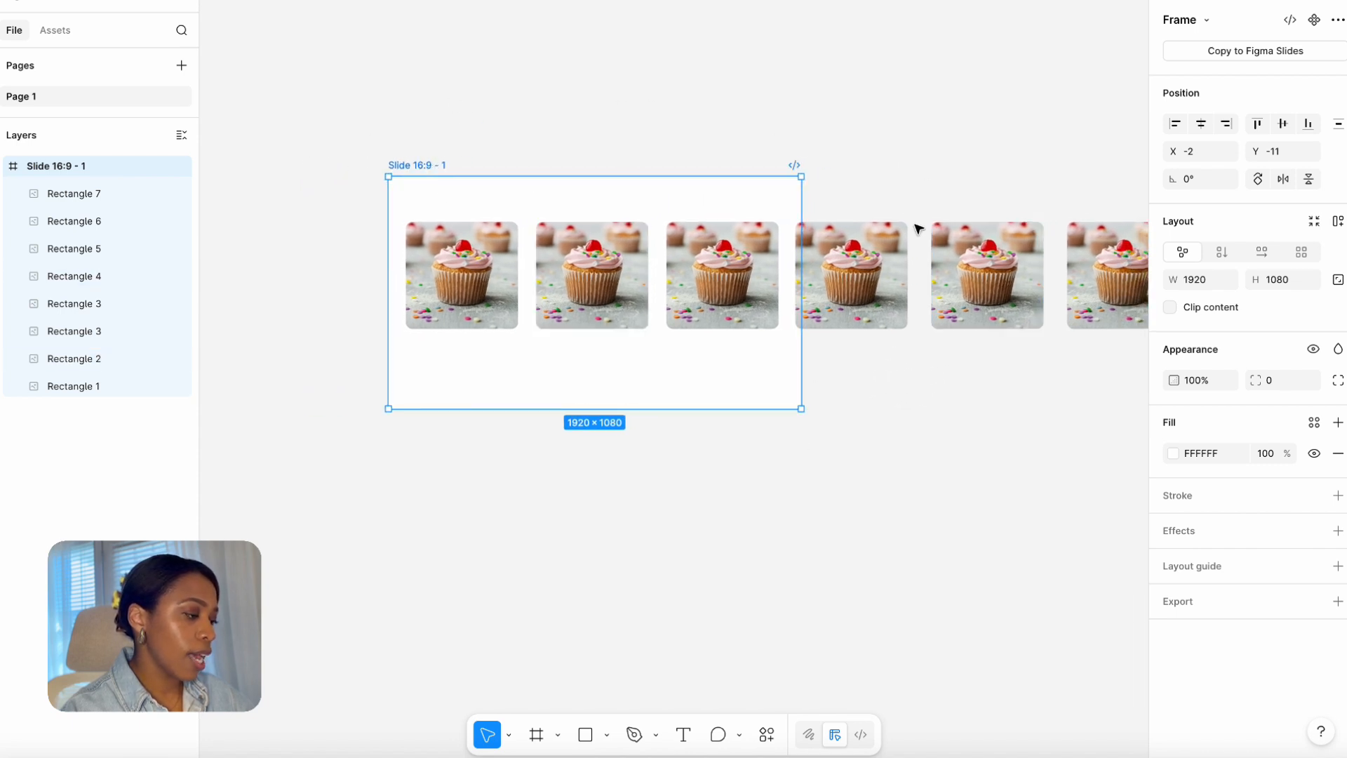
- Move the whole row of cupcake images down to Y 251 within the frame
{"action": "left_click", "coordinate": [747, 109]}
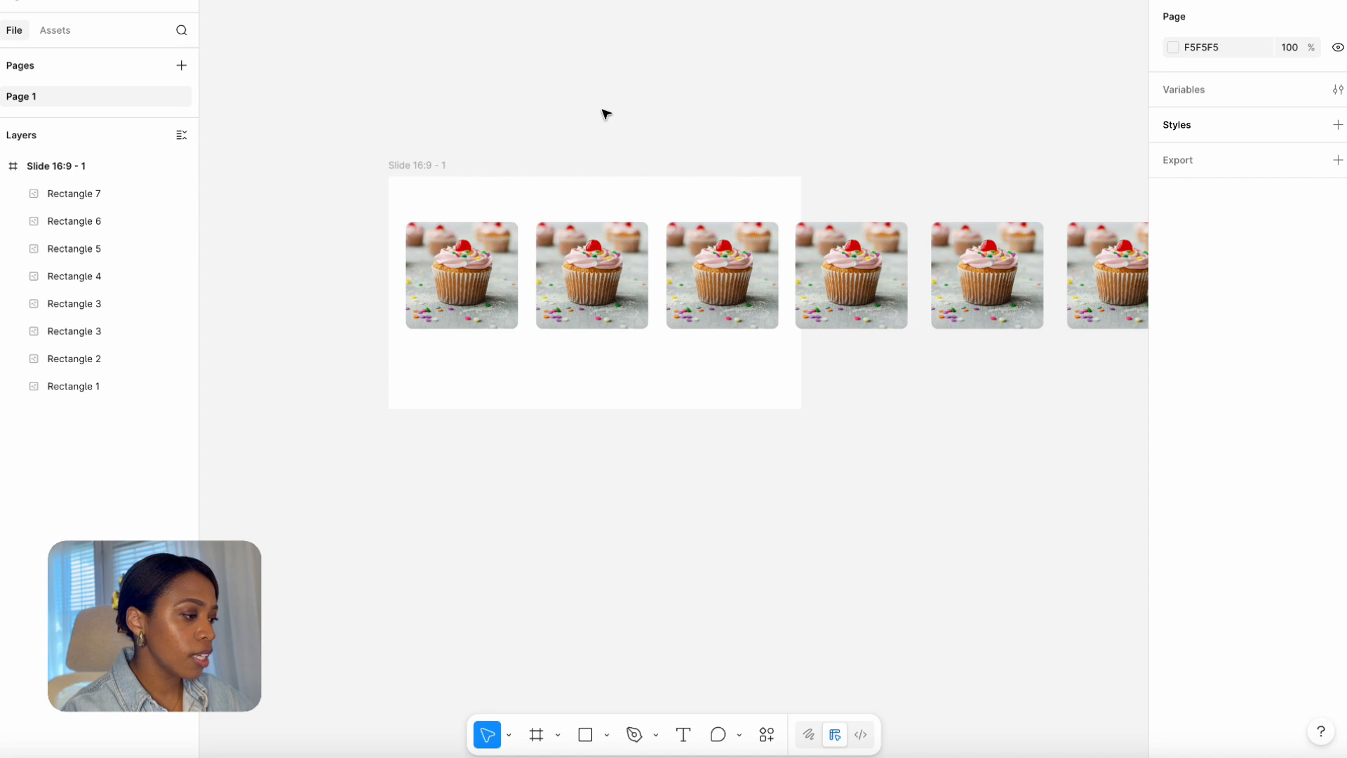
{"action": "left_click", "coordinate": [632, 281]}
{"action": "scroll", "coordinate": [666, 351], "scroll_direction": "right", "scroll_amount": 3}
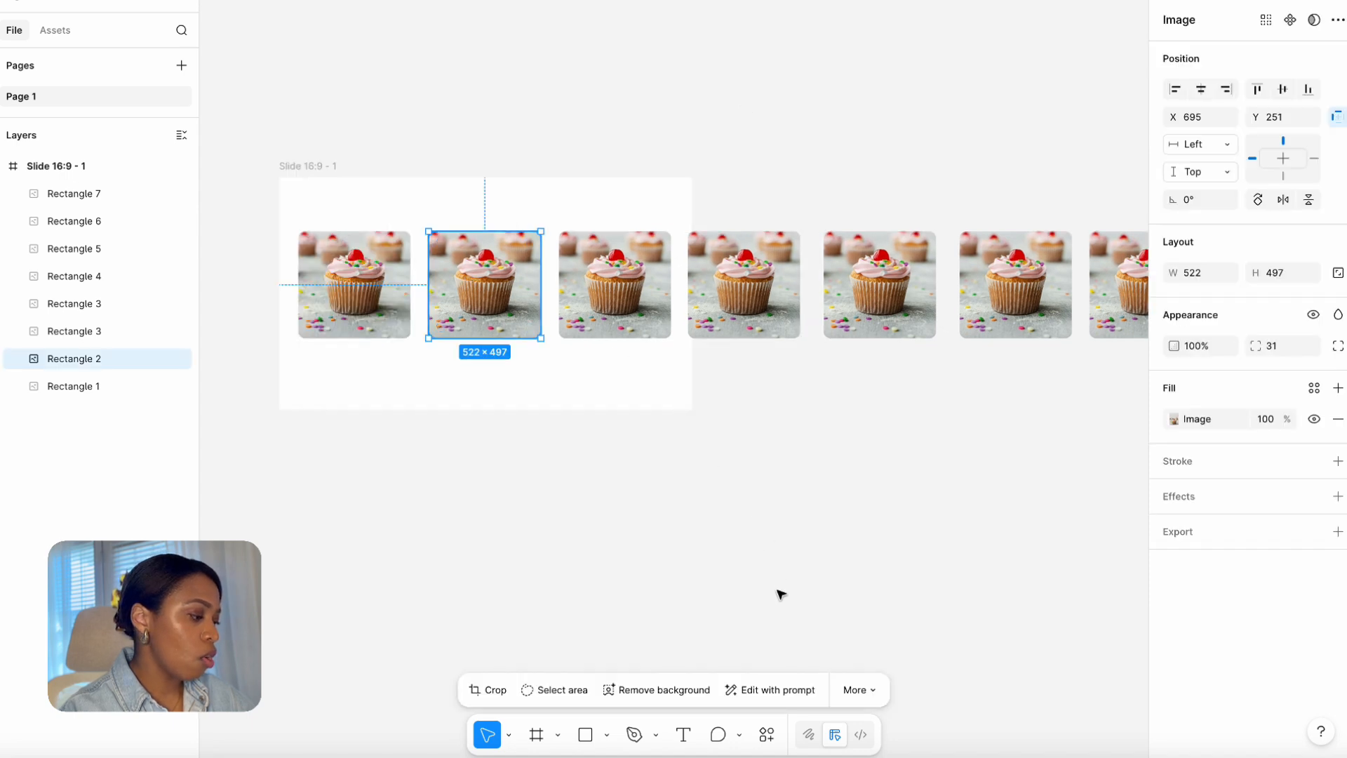
- Run the Pexels plugin and search its photos for "cupcakes"
{"action": "left_click", "coordinate": [767, 735]}
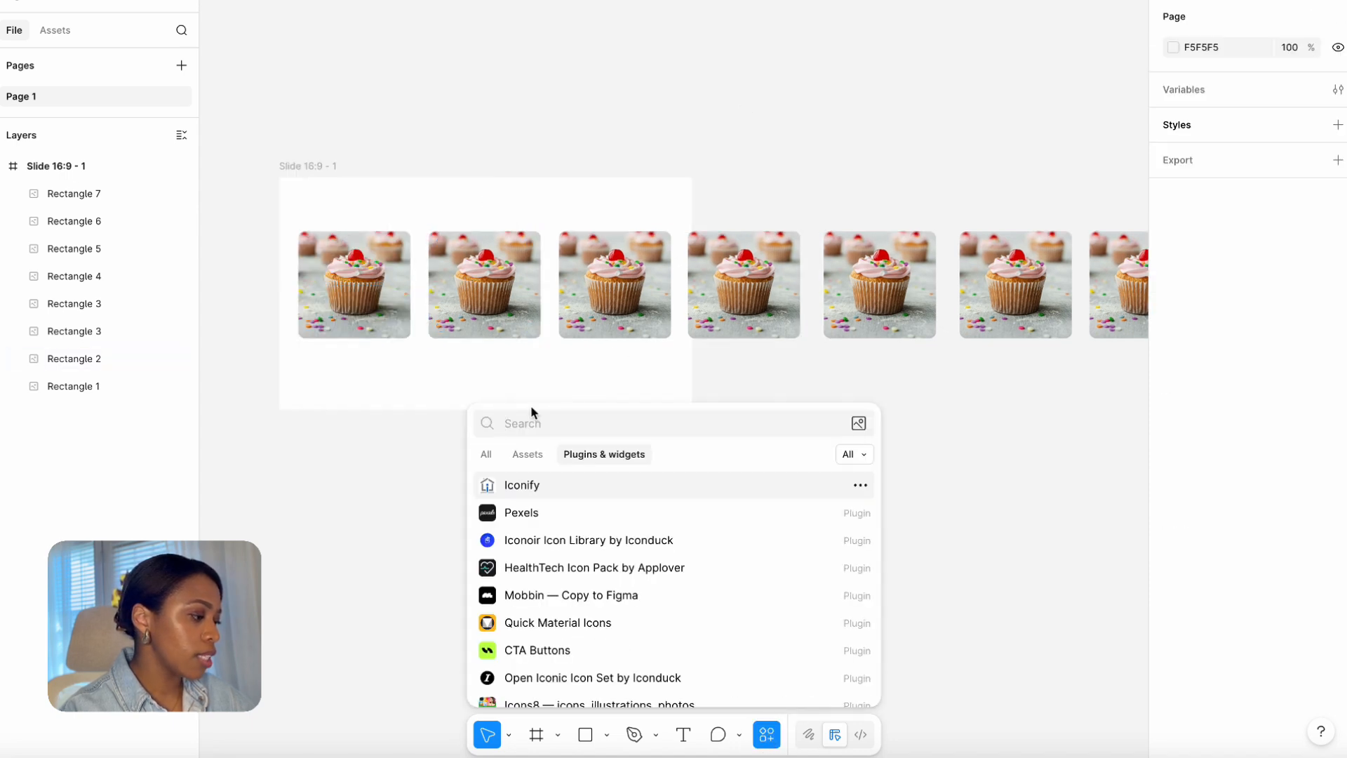
{"action": "type", "text": "pexe"}
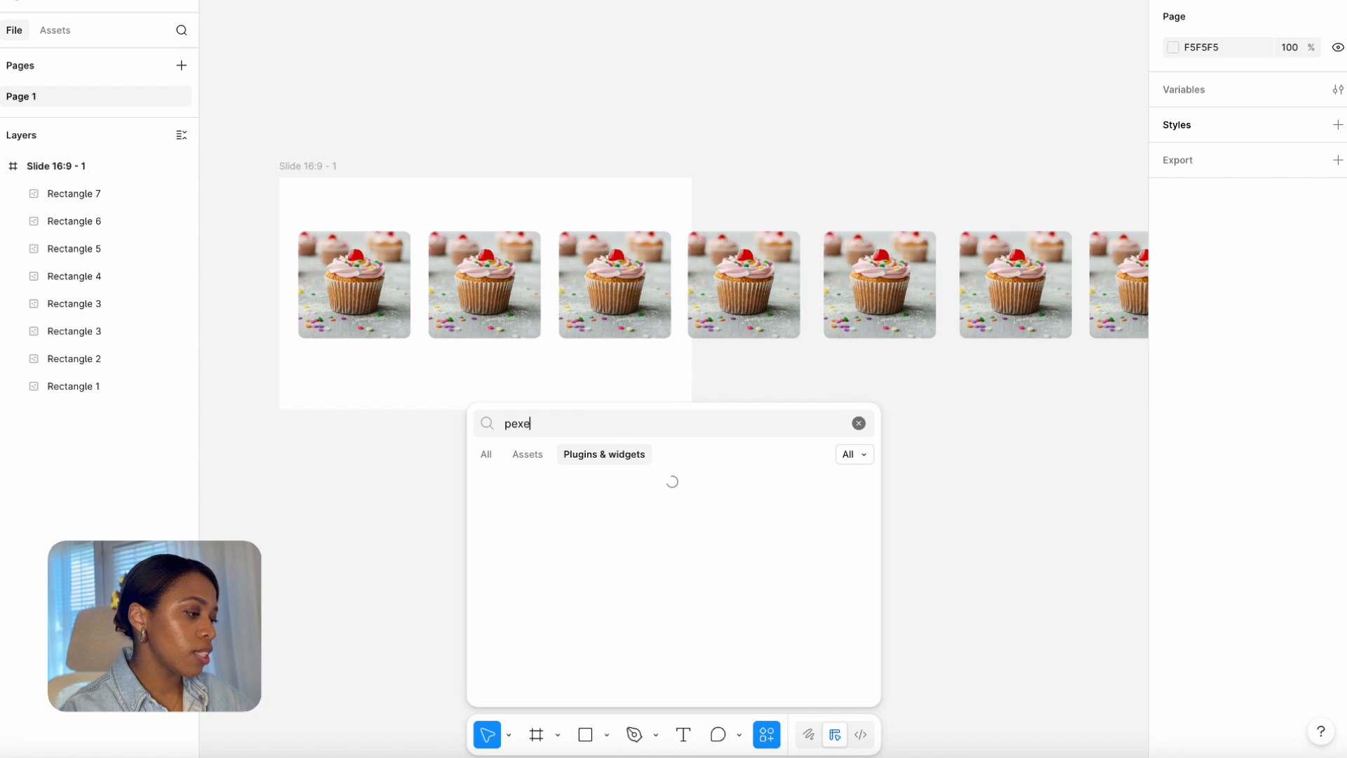
{"action": "type", "text": "ls"}
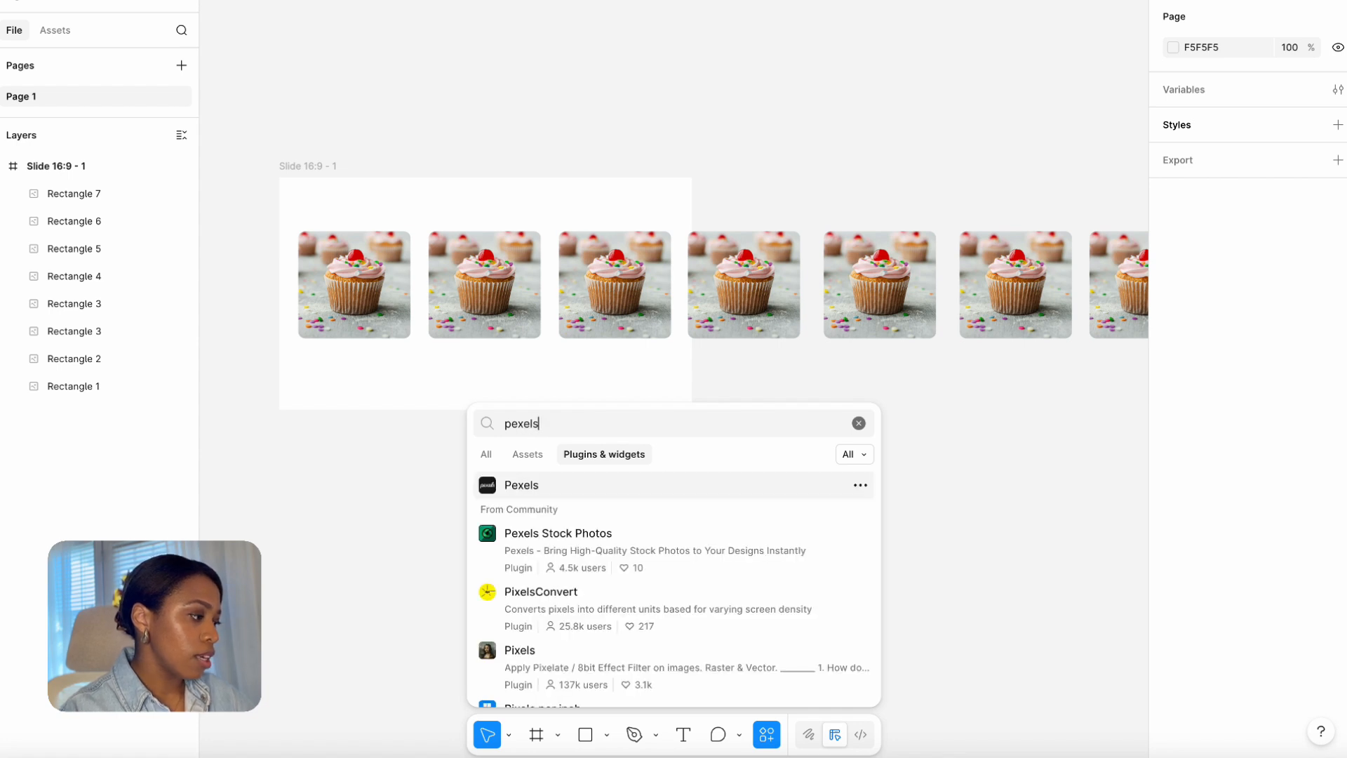
{"action": "left_click", "coordinate": [530, 485]}
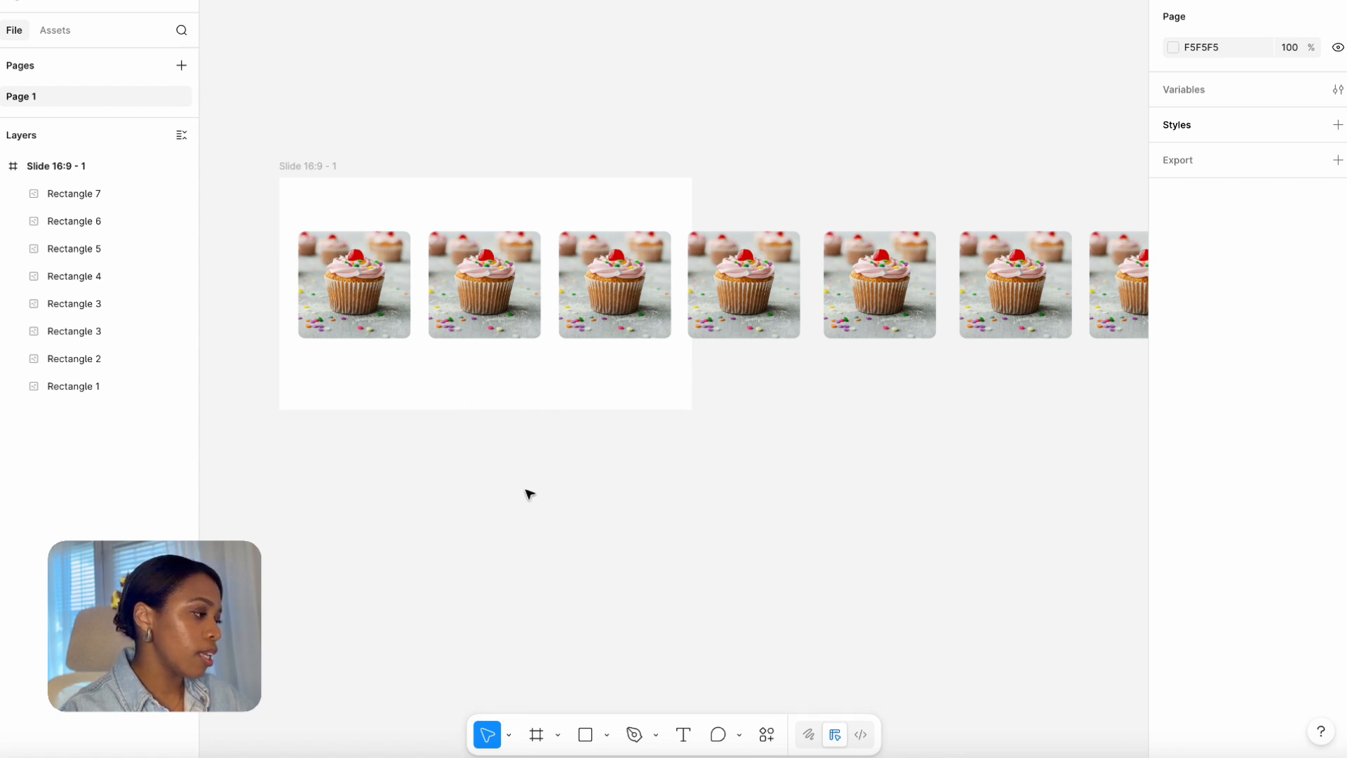
{"action": "type", "text": "c"}
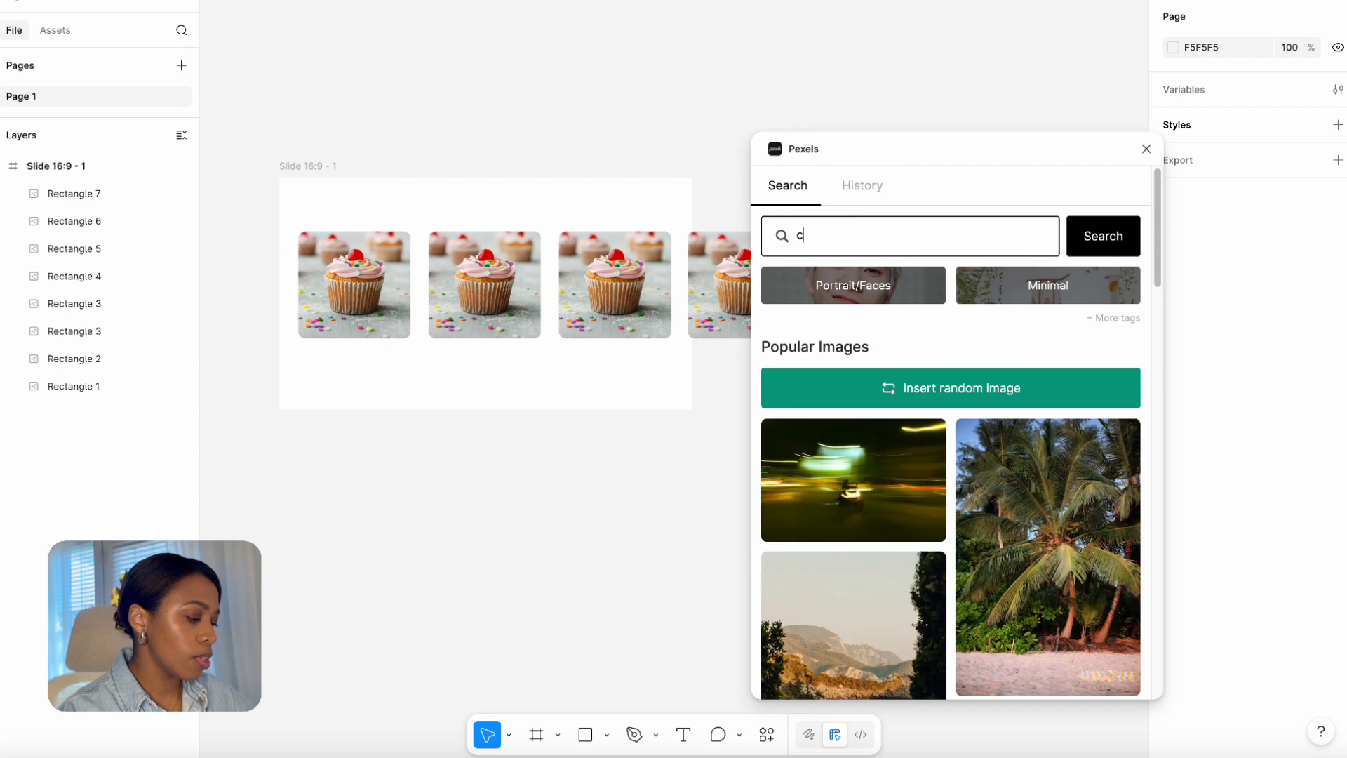
{"action": "type", "text": "upcakes"}
{"action": "key", "text": "Return"}
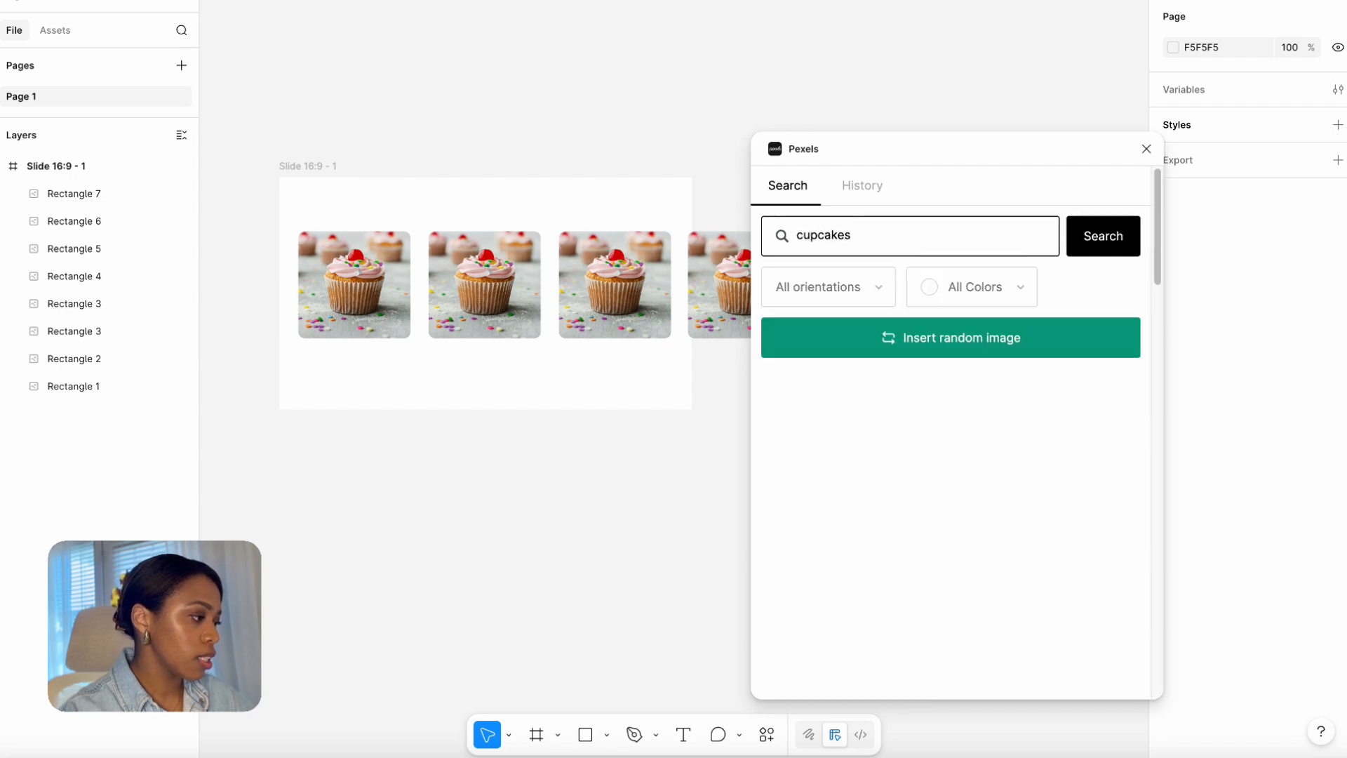
- Fill the second image with the Pexels photo of the strawberry-topped cupcake on white and enlarge it in its crop
{"action": "scroll", "coordinate": [1139, 485], "scroll_direction": "down", "scroll_amount": 10}
{"action": "left_click", "coordinate": [484, 285]}
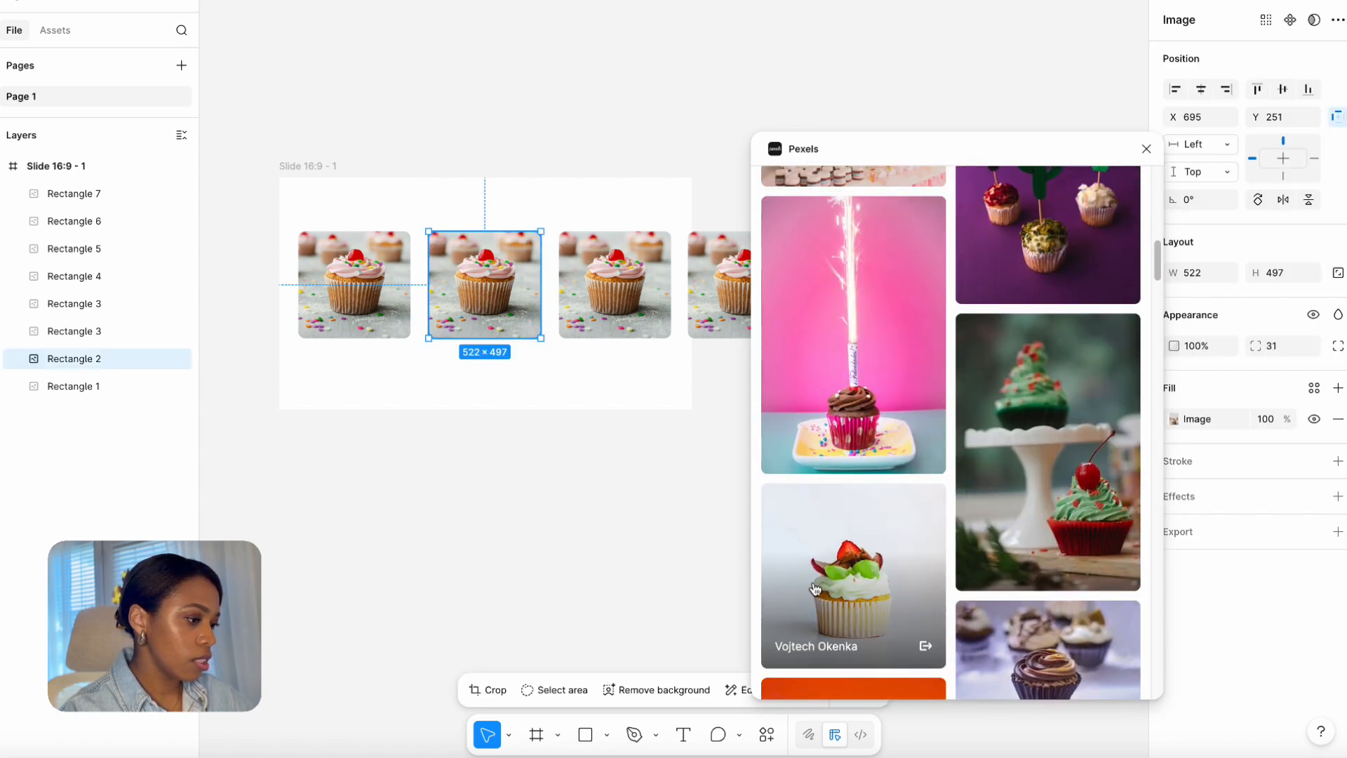
{"action": "left_click", "coordinate": [814, 588]}
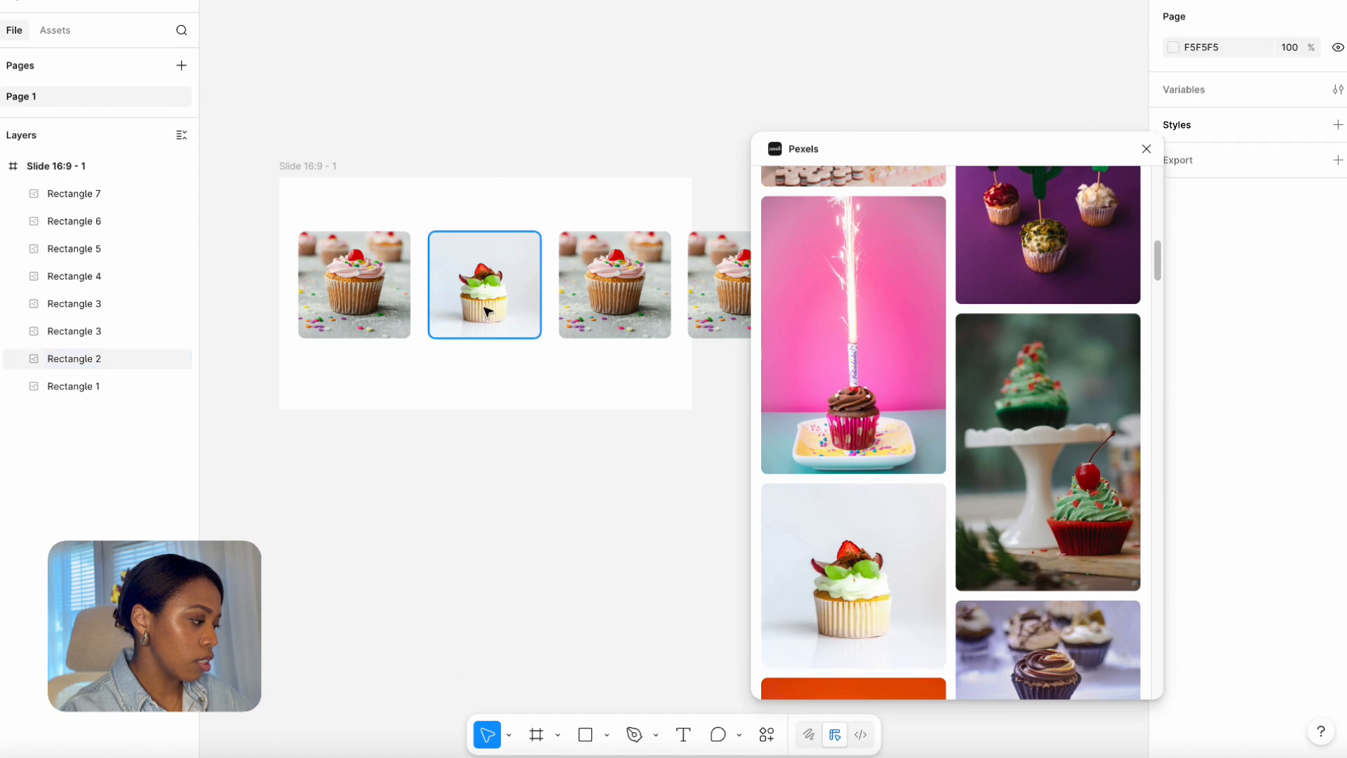
{"action": "left_click", "coordinate": [487, 283]}
{"action": "double_click", "coordinate": [488, 283]}
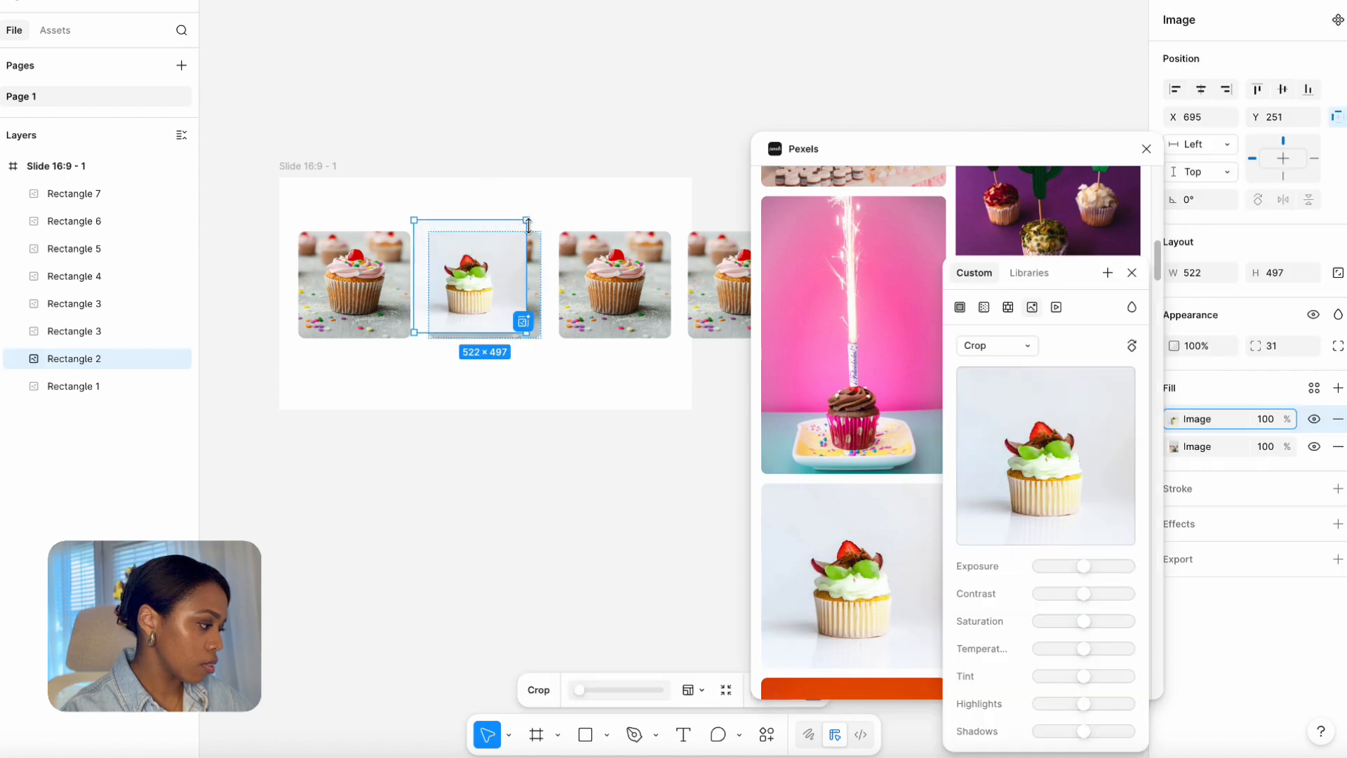
{"action": "left_click", "coordinate": [557, 180]}
- Fill the third and fourth images with different Pexels cupcake photos and adjust their crops to frame the cupcakes
{"action": "left_click", "coordinate": [512, 264]}
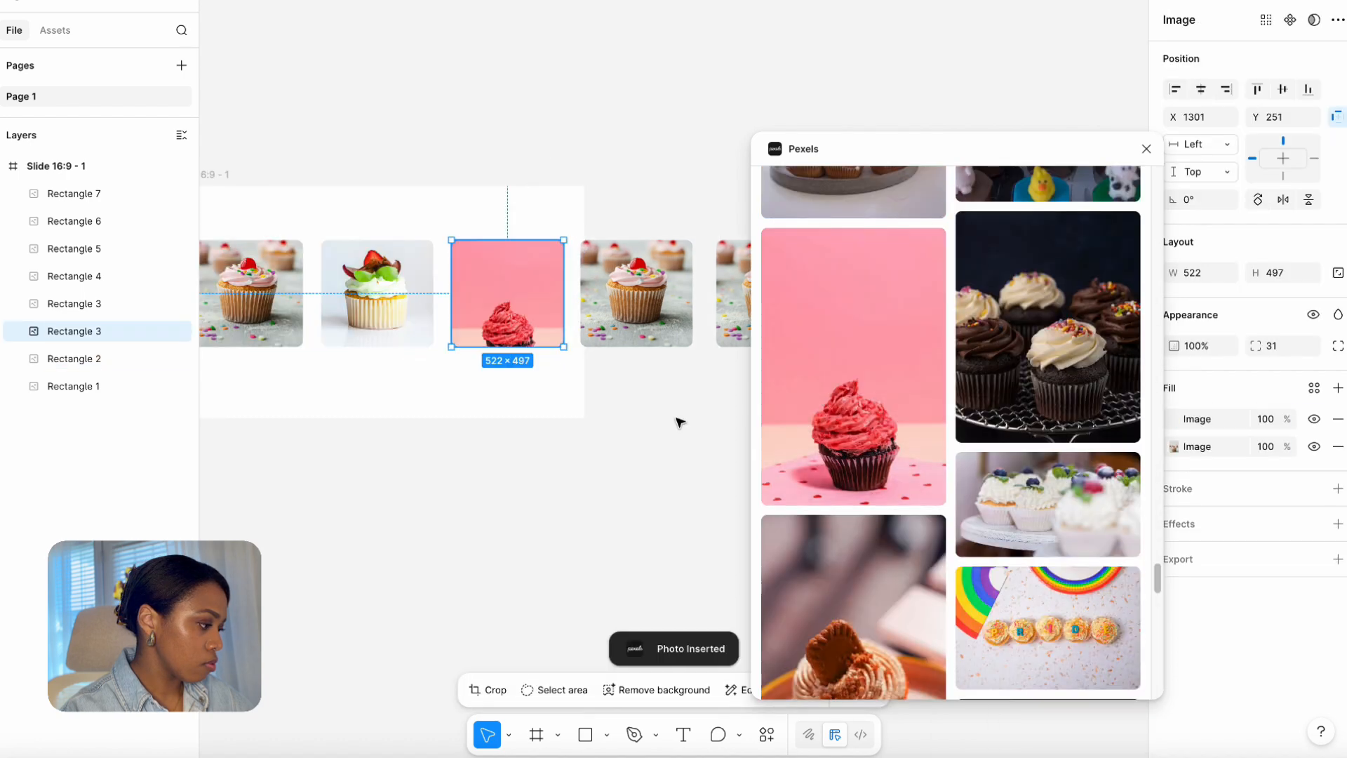
{"action": "key", "text": "Return"}
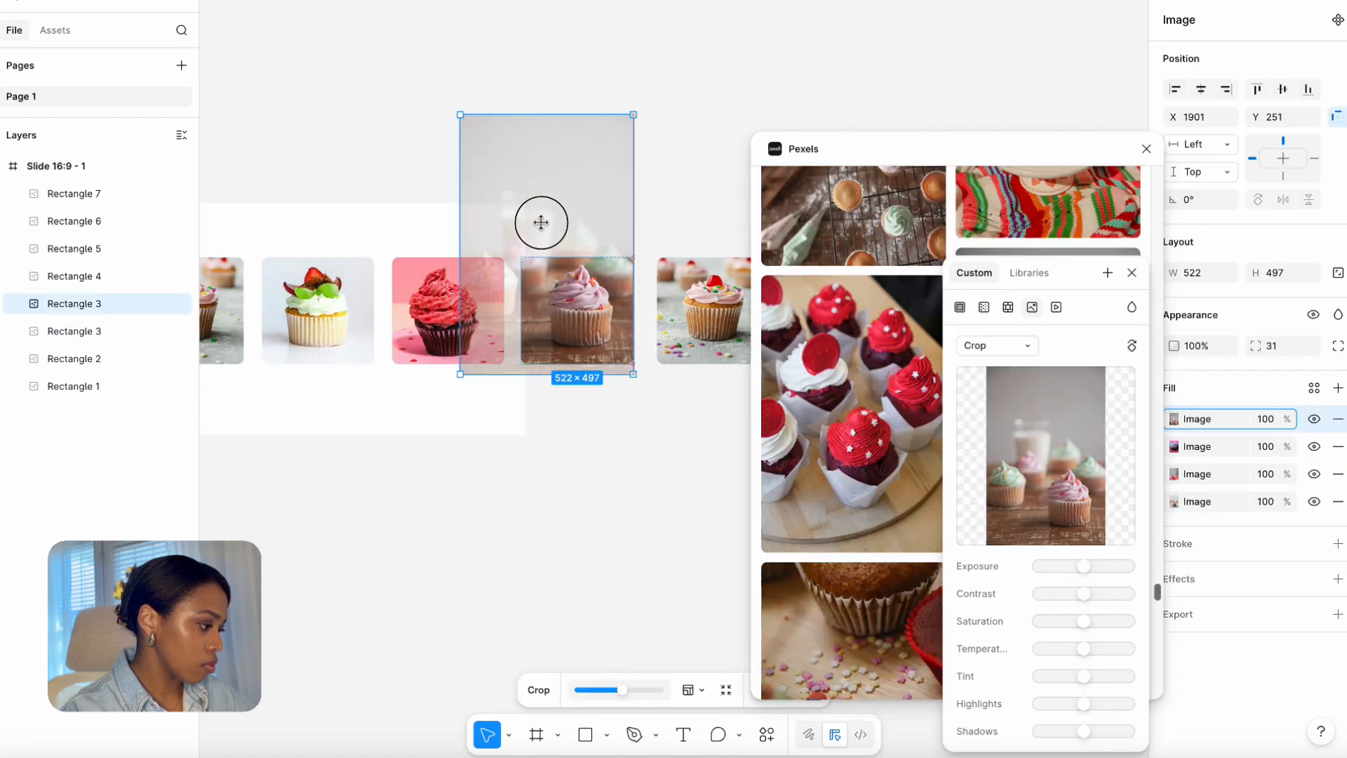
{"action": "mouse_move", "coordinate": [631, 111]}
{"action": "left_mouse_down"}
{"action": "mouse_move", "coordinate": [656, 82]}
{"action": "mouse_move", "coordinate": [640, 96]}
{"action": "left_mouse_up"}
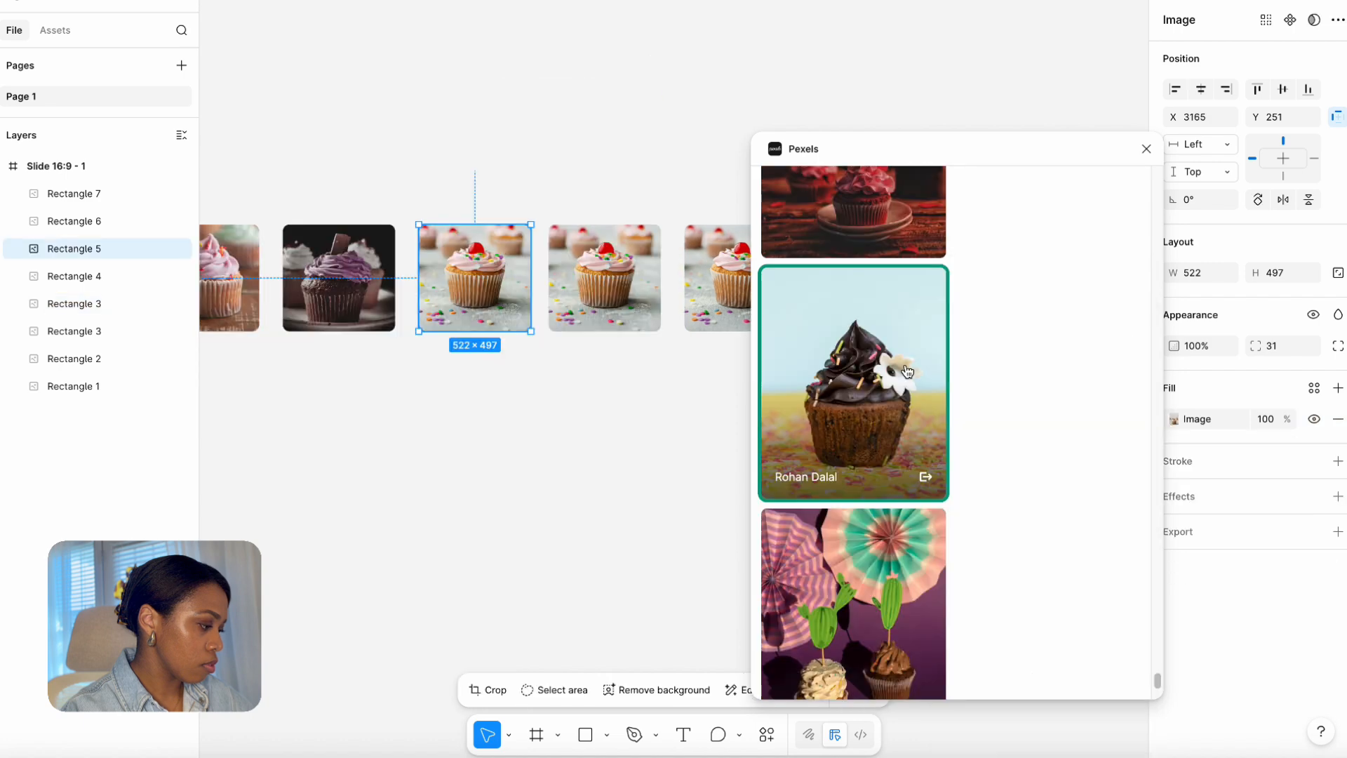
- Frame the flower-topped chocolate cupcake in the sixth image, and fill the seventh with the Pexels pink-frosted cupcakes photo, enlarged in its crop
{"action": "key", "text": "Return"}
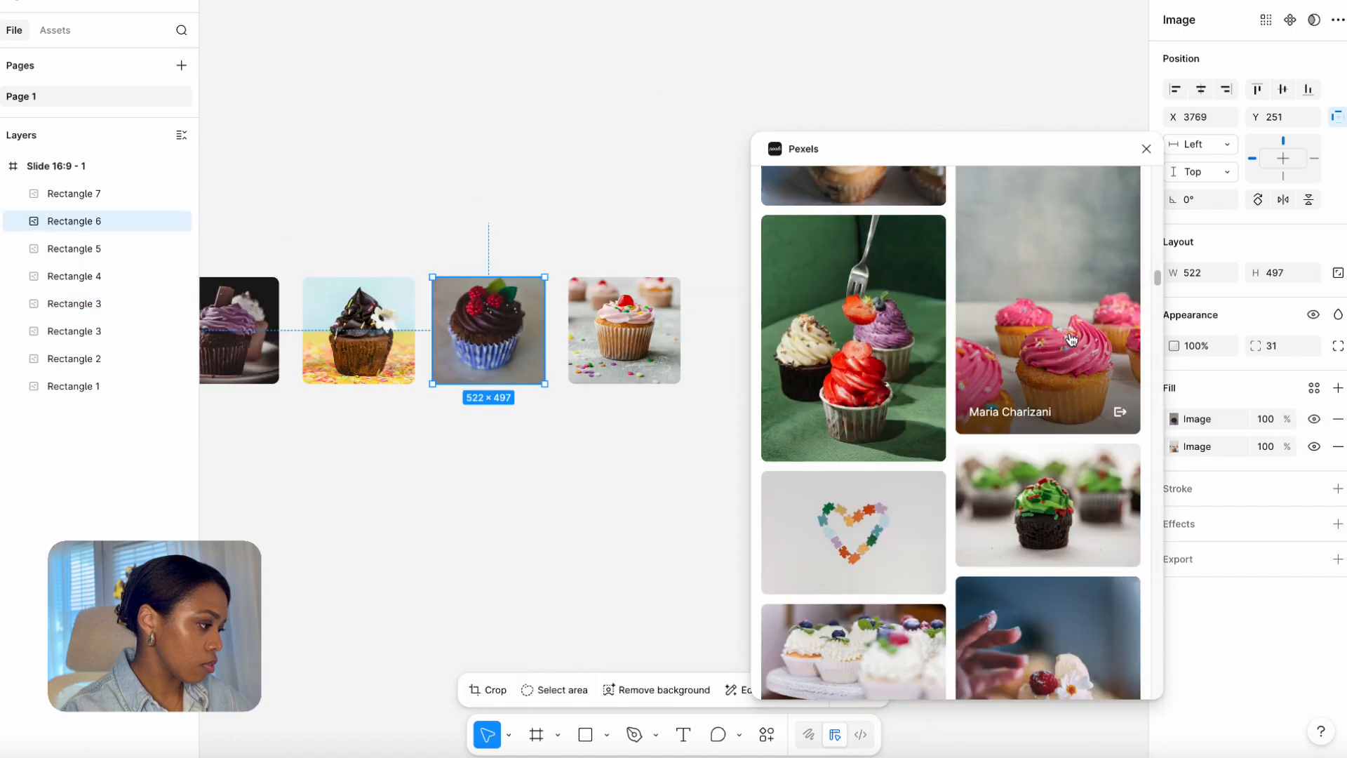
{"action": "left_click", "coordinate": [1071, 340]}
{"action": "key", "text": "Return"}
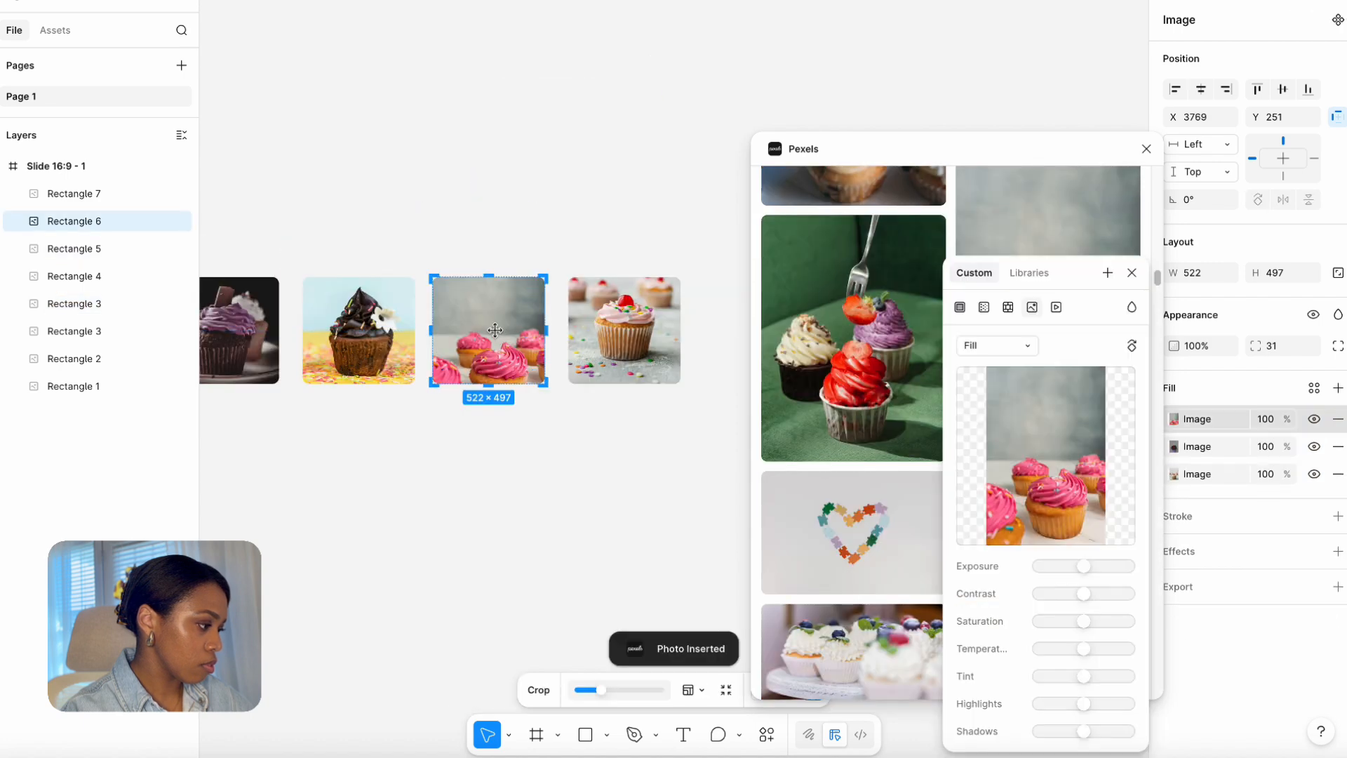
{"action": "left_click_drag", "start_coordinate": [545, 277], "coordinate": [545, 207]}
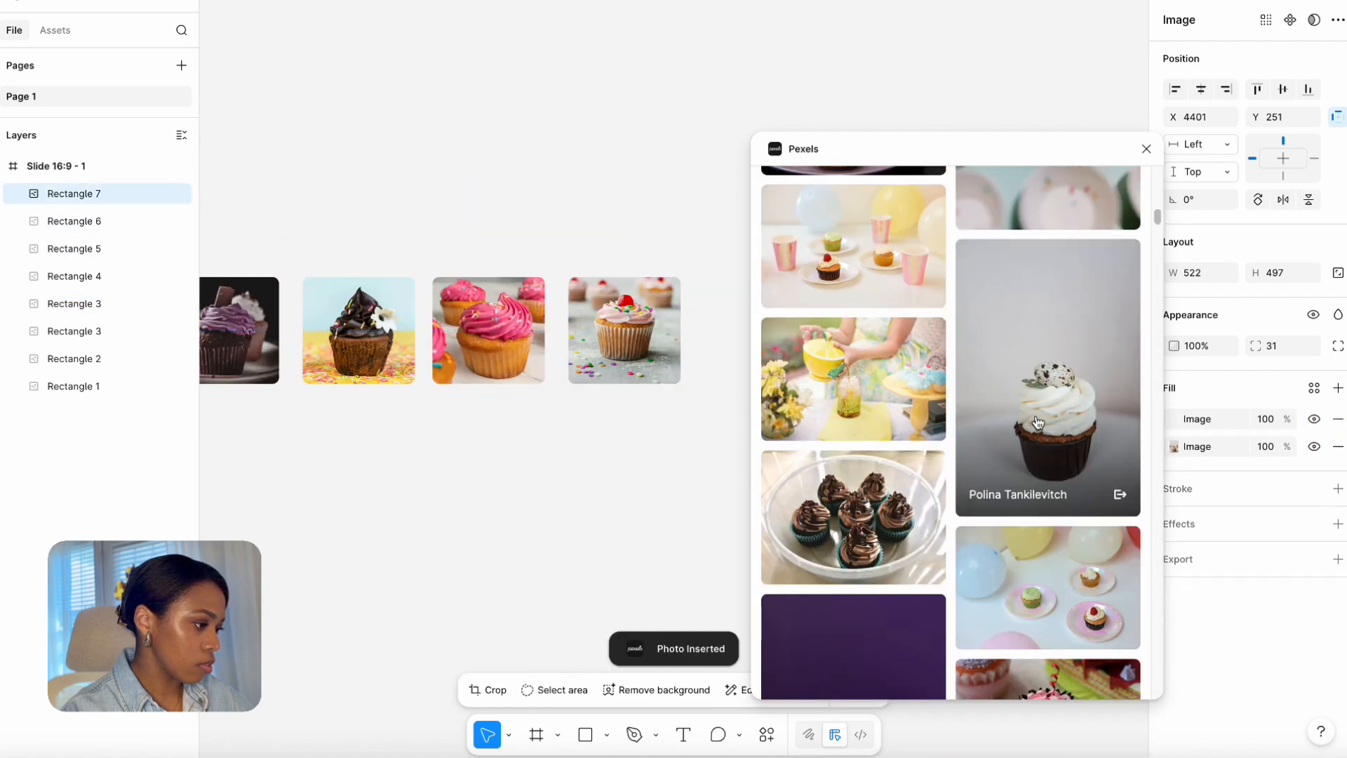
- Fill the last image with the Pexels photo of the white-frosted cupcake and enlarge it in its crop
{"action": "left_click", "coordinate": [1049, 368]}
{"action": "key", "text": "Return"}
{"action": "left_click_drag", "start_coordinate": [568, 277], "coordinate": [519, 179]}
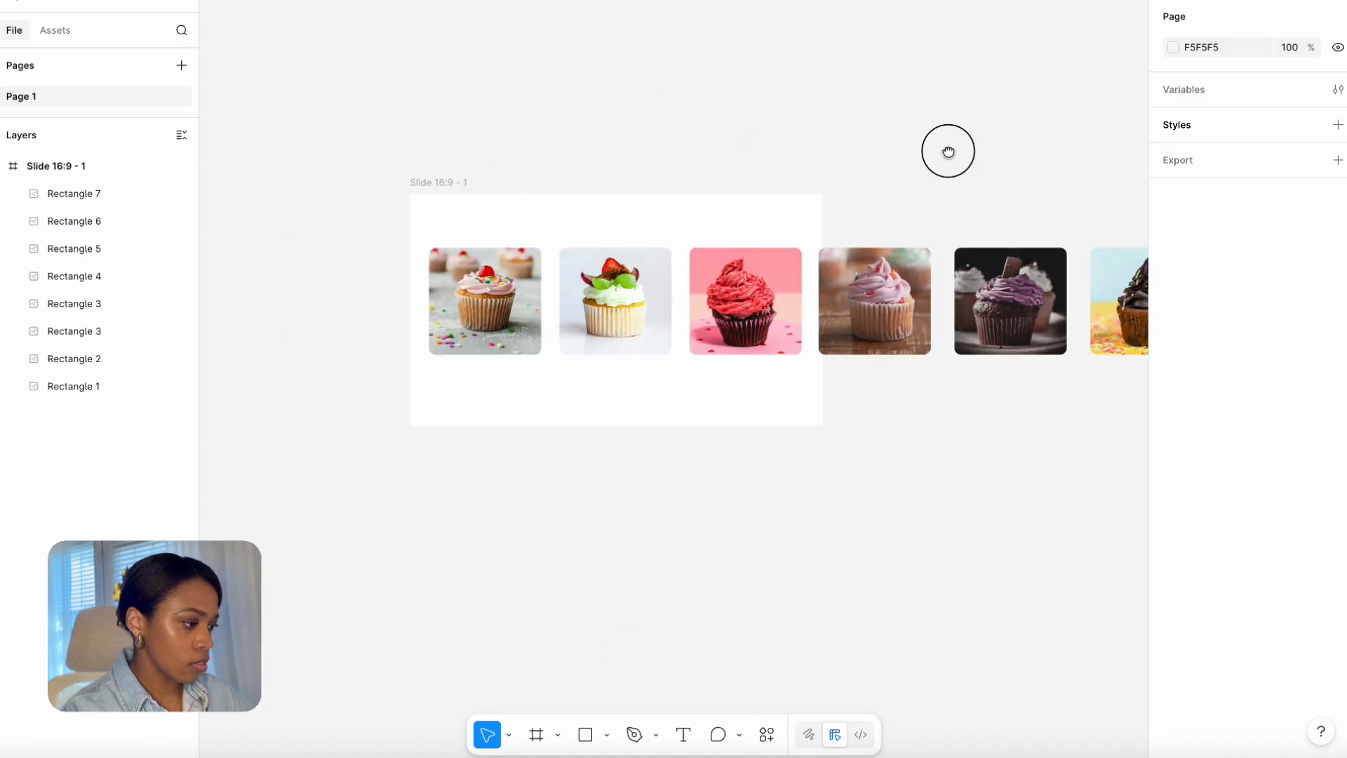
- Wrap all eight cupcake images in one horizontal auto layout frame and expand its layer to list the images
{"action": "scroll", "coordinate": [944, 171], "scroll_direction": "down", "scroll_amount": 3}
{"action": "left_click_drag", "start_coordinate": [944, 171], "coordinate": [860, 183]}
{"action": "scroll", "coordinate": [738, 452], "scroll_direction": "up", "scroll_amount": 3}
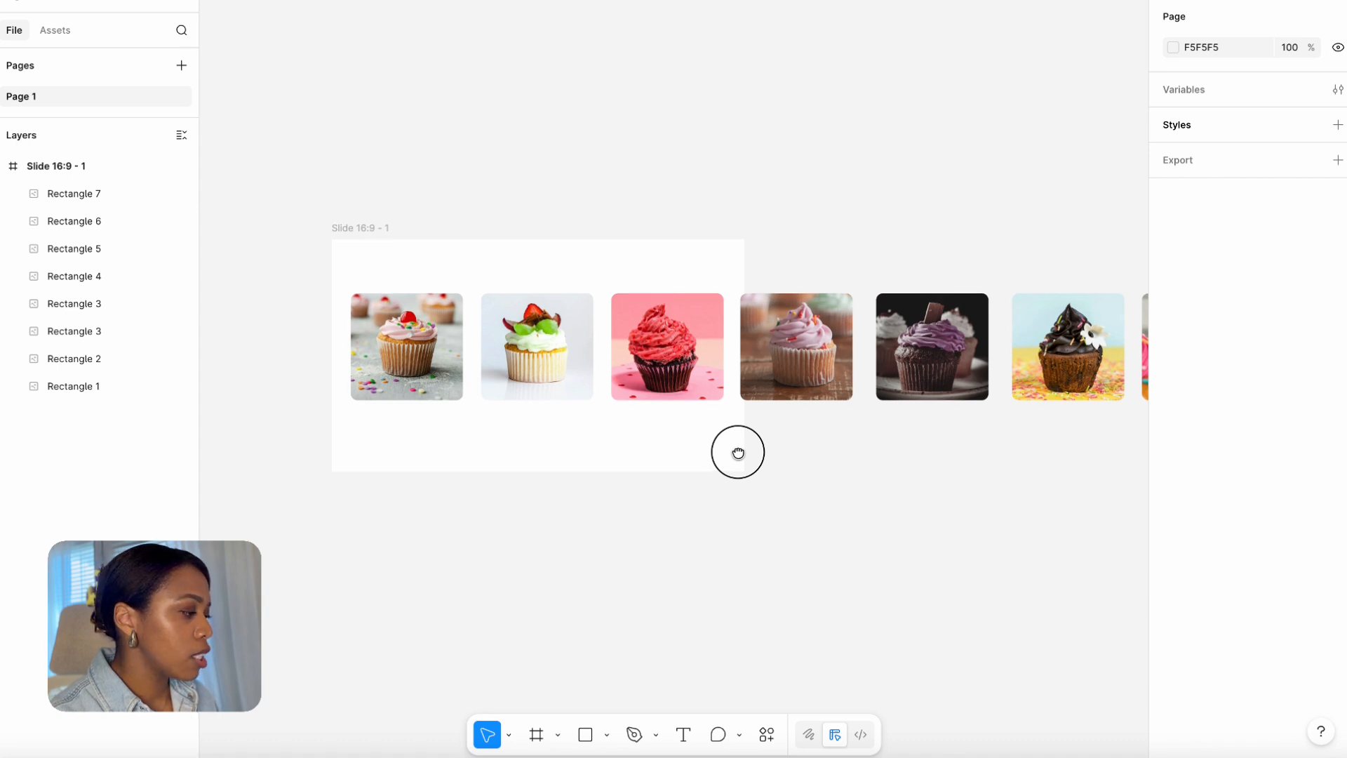
{"action": "left_click_drag", "start_coordinate": [738, 453], "coordinate": [714, 437]}
{"action": "left_click_drag", "start_coordinate": [278, 275], "coordinate": [978, 418]}
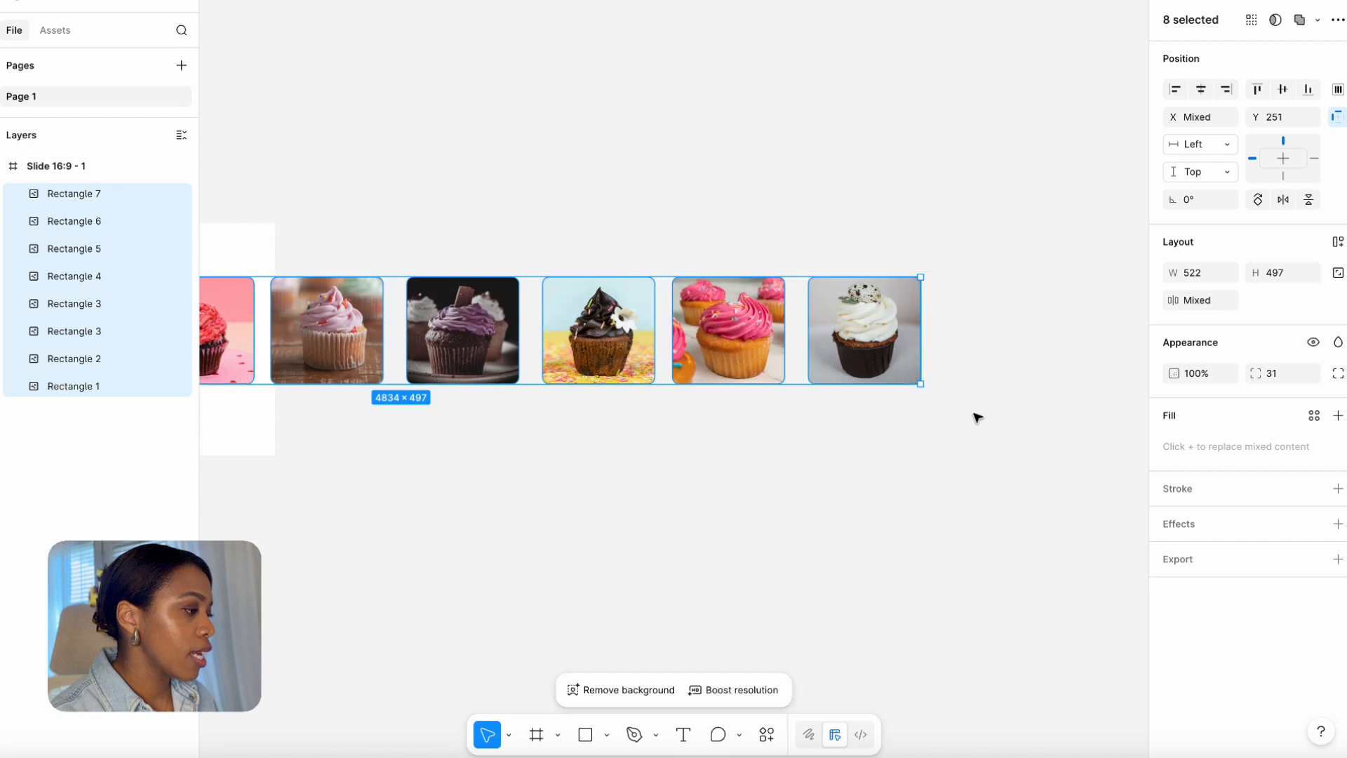
{"action": "left_click_drag", "start_coordinate": [471, 451], "coordinate": [865, 429]}
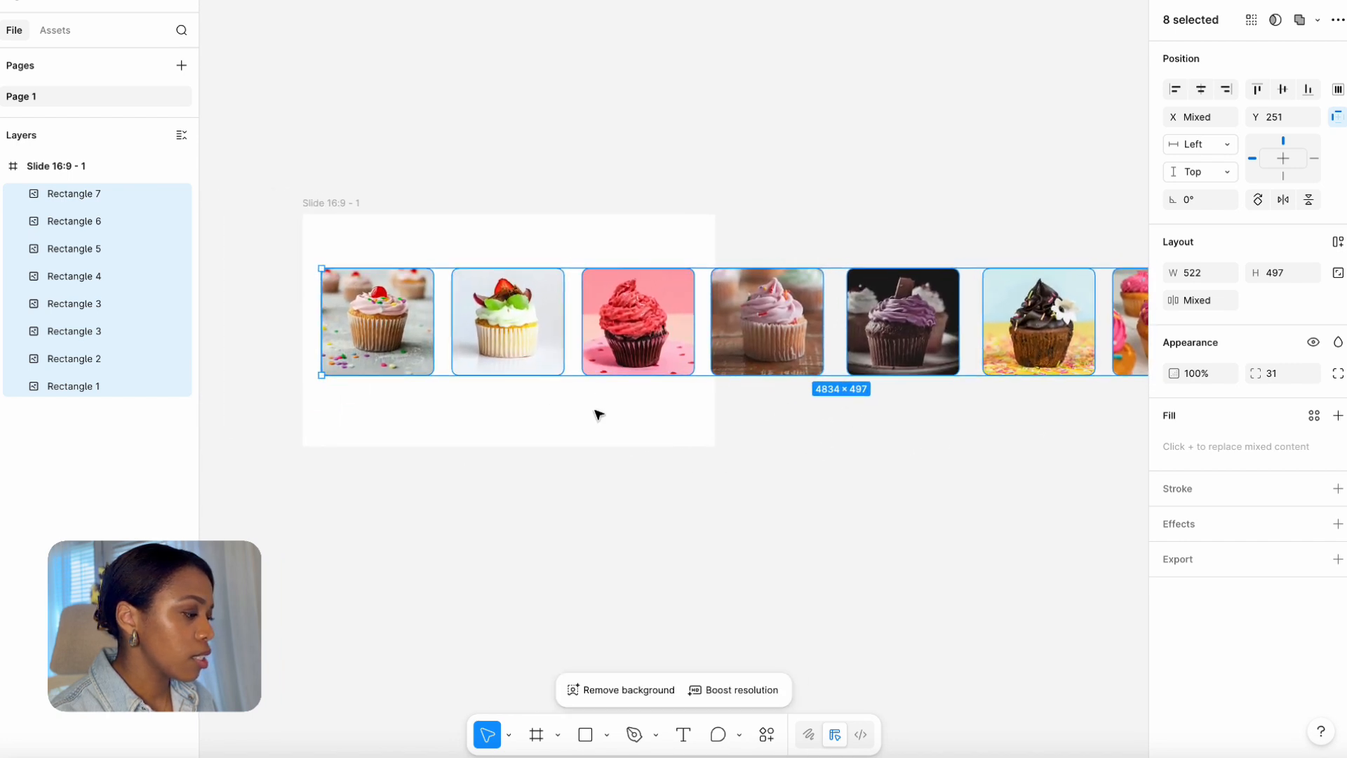
{"action": "key", "text": "shift+a"}
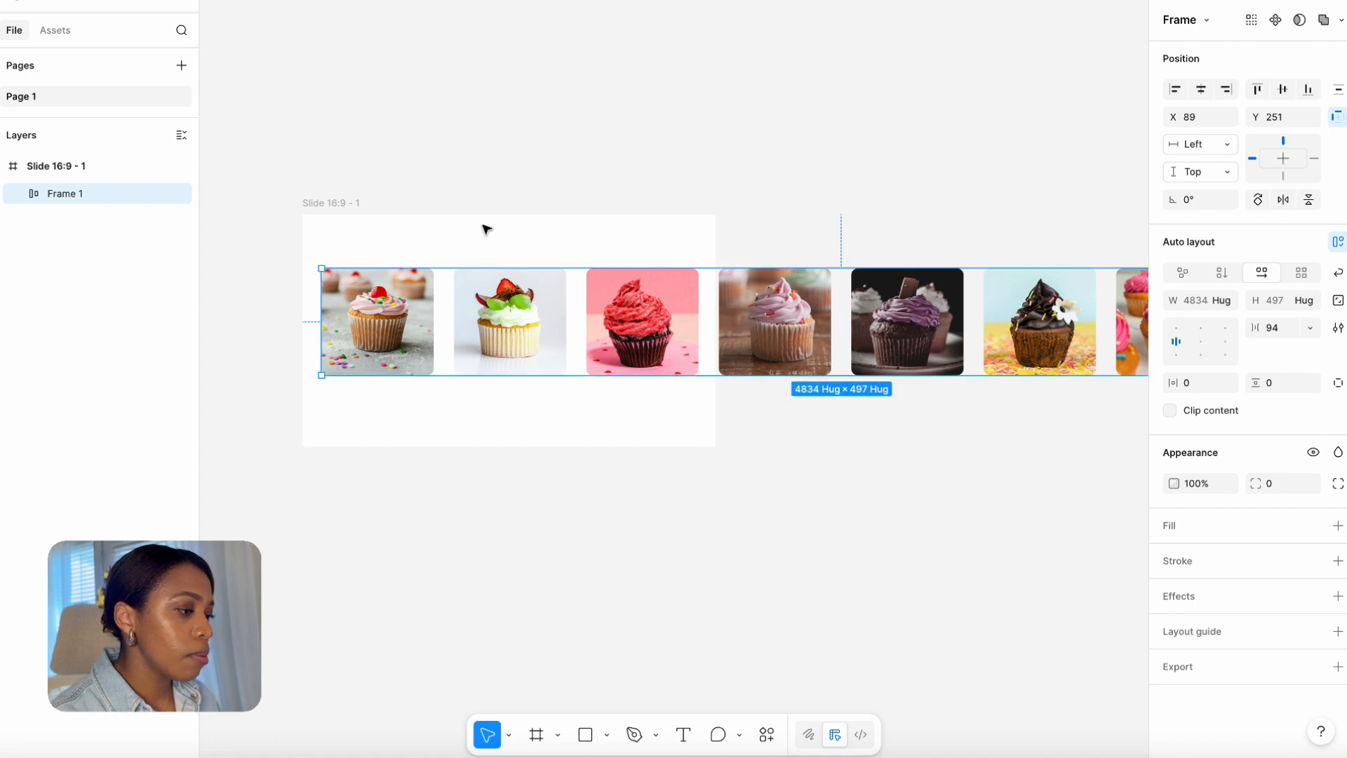
{"action": "scroll", "coordinate": [484, 229], "scroll_direction": "down", "scroll_amount": 1}
{"action": "scroll", "coordinate": [484, 229], "scroll_direction": "right", "scroll_amount": 1}
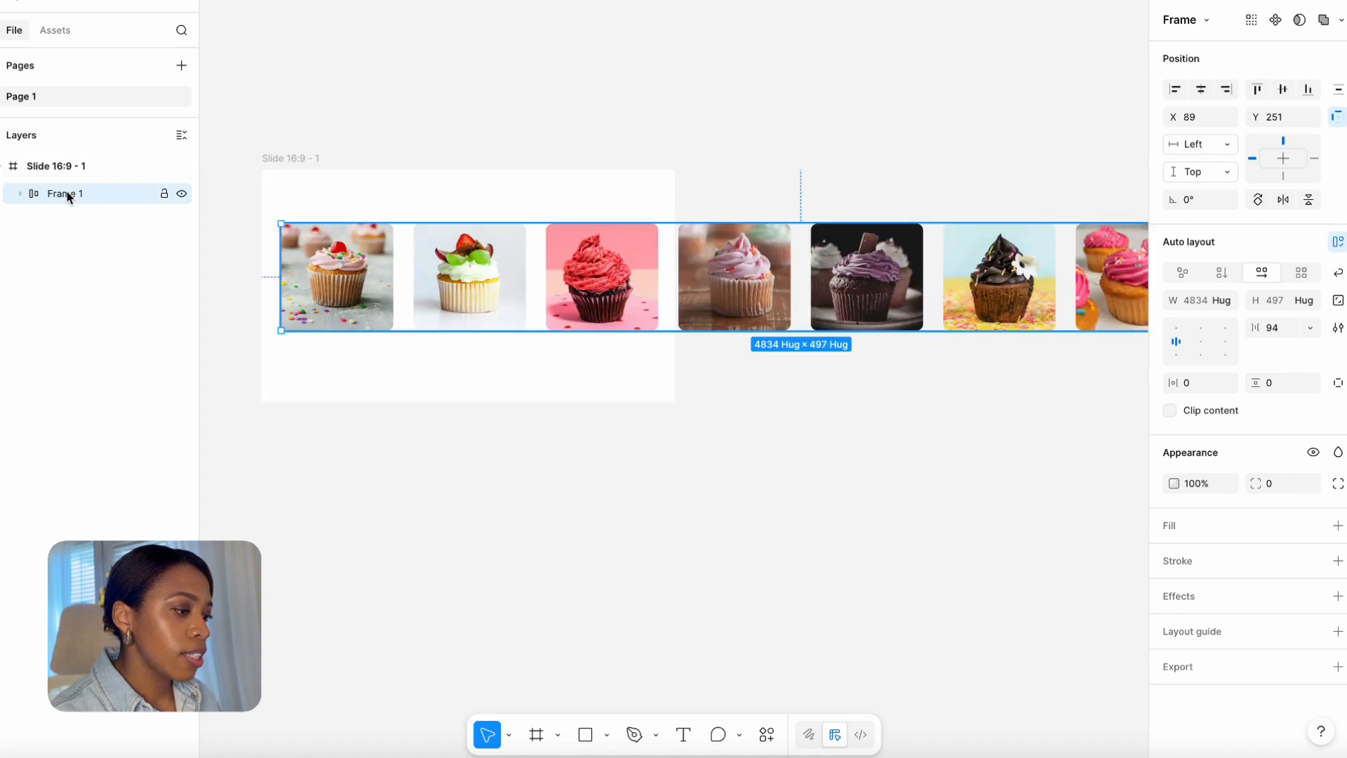
{"action": "left_click", "coordinate": [21, 194]}
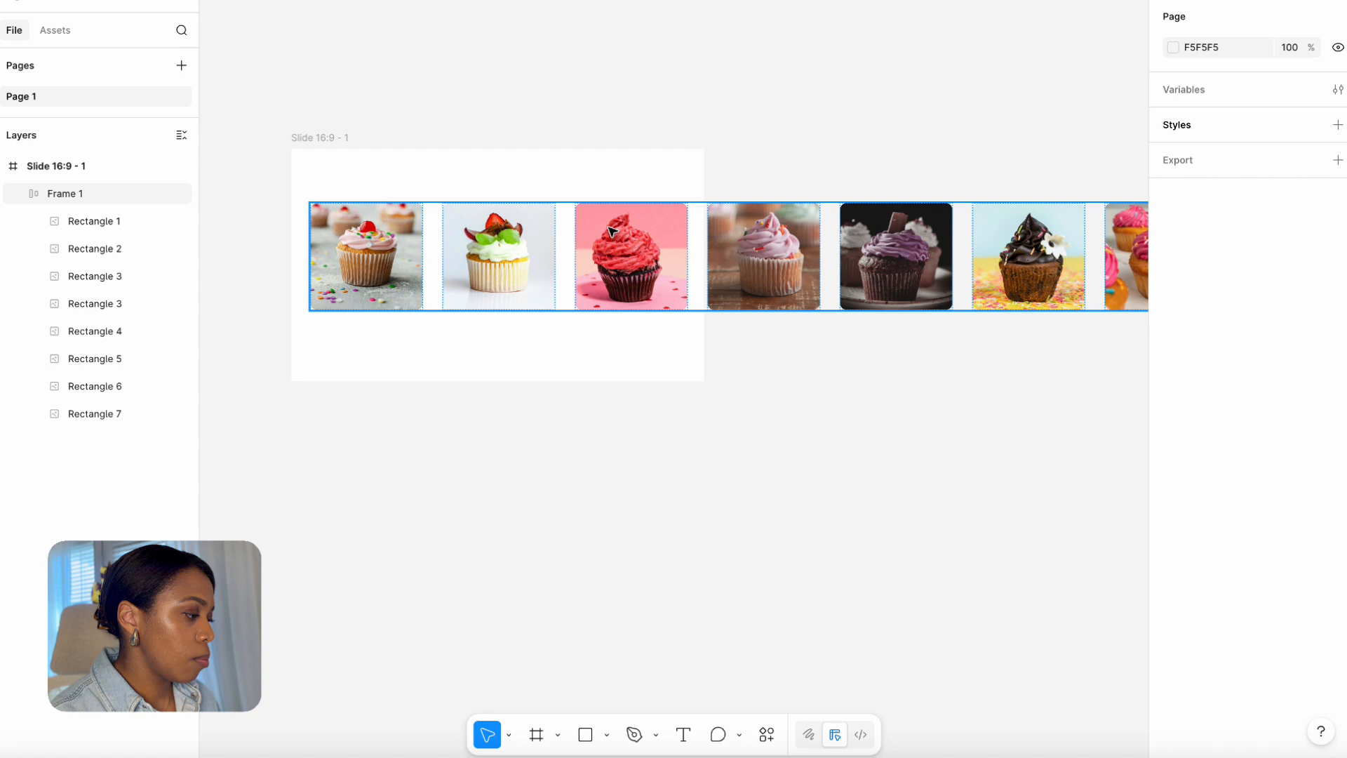
- Shorten the carousel's auto layout frame to about 1831 wide so its right edge meets the slide's right edge
{"action": "left_click", "coordinate": [612, 230]}
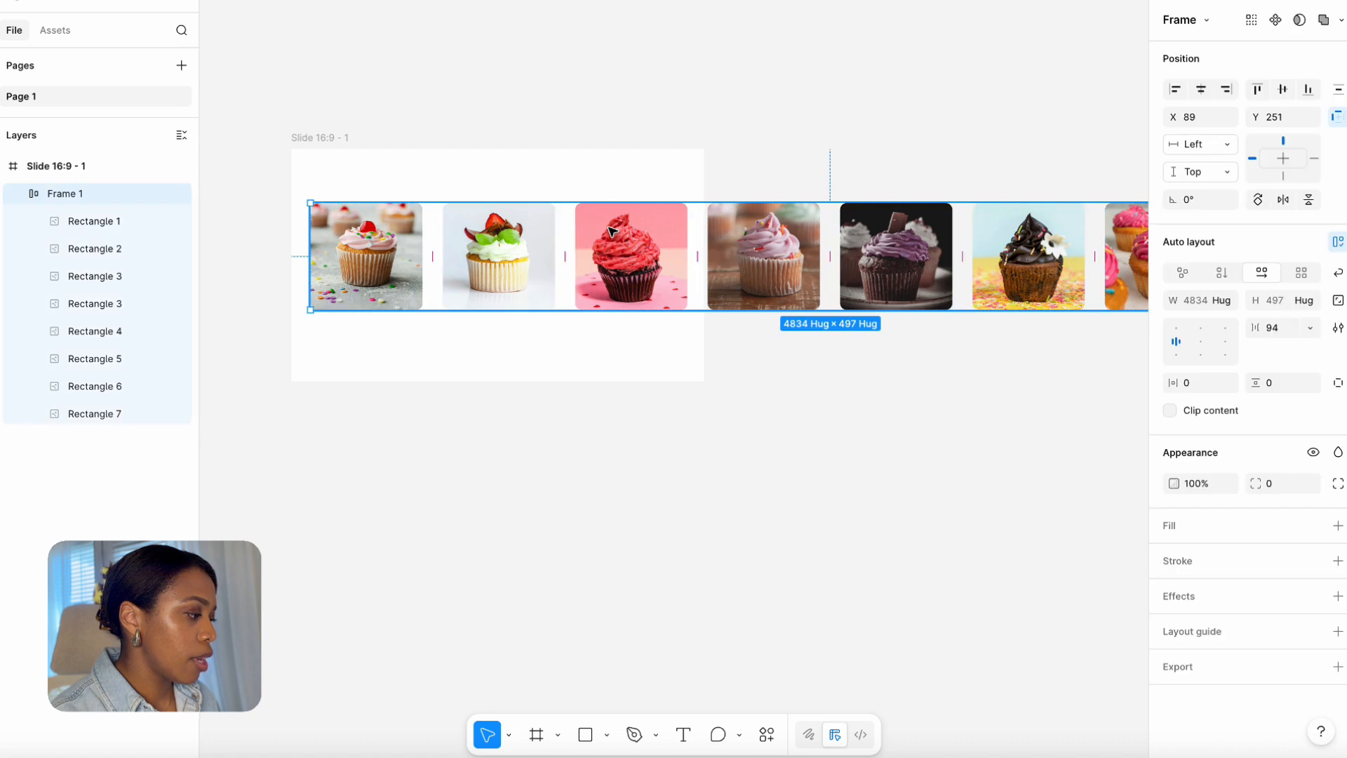
{"action": "scroll", "coordinate": [632, 232], "scroll_direction": "right", "scroll_amount": 4}
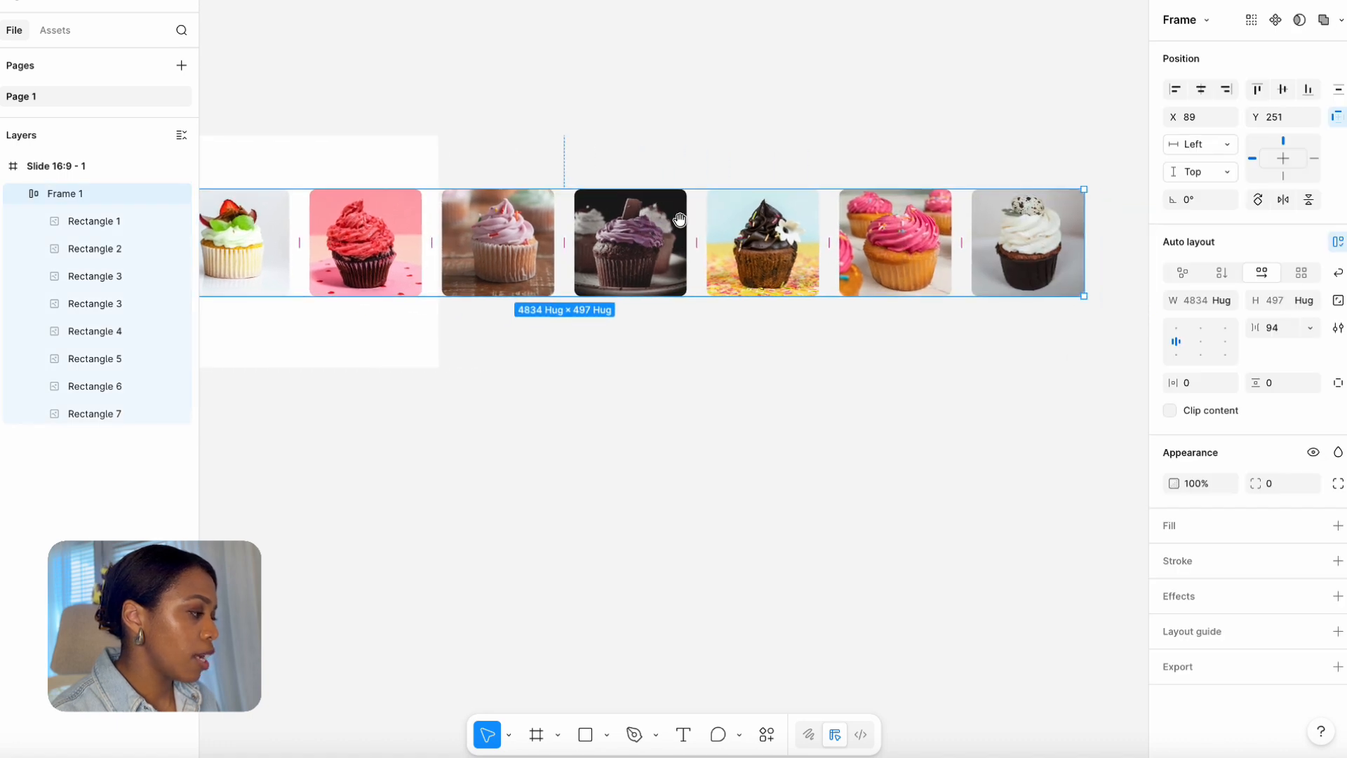
{"action": "scroll", "coordinate": [1085, 192], "scroll_direction": "right", "scroll_amount": 1}
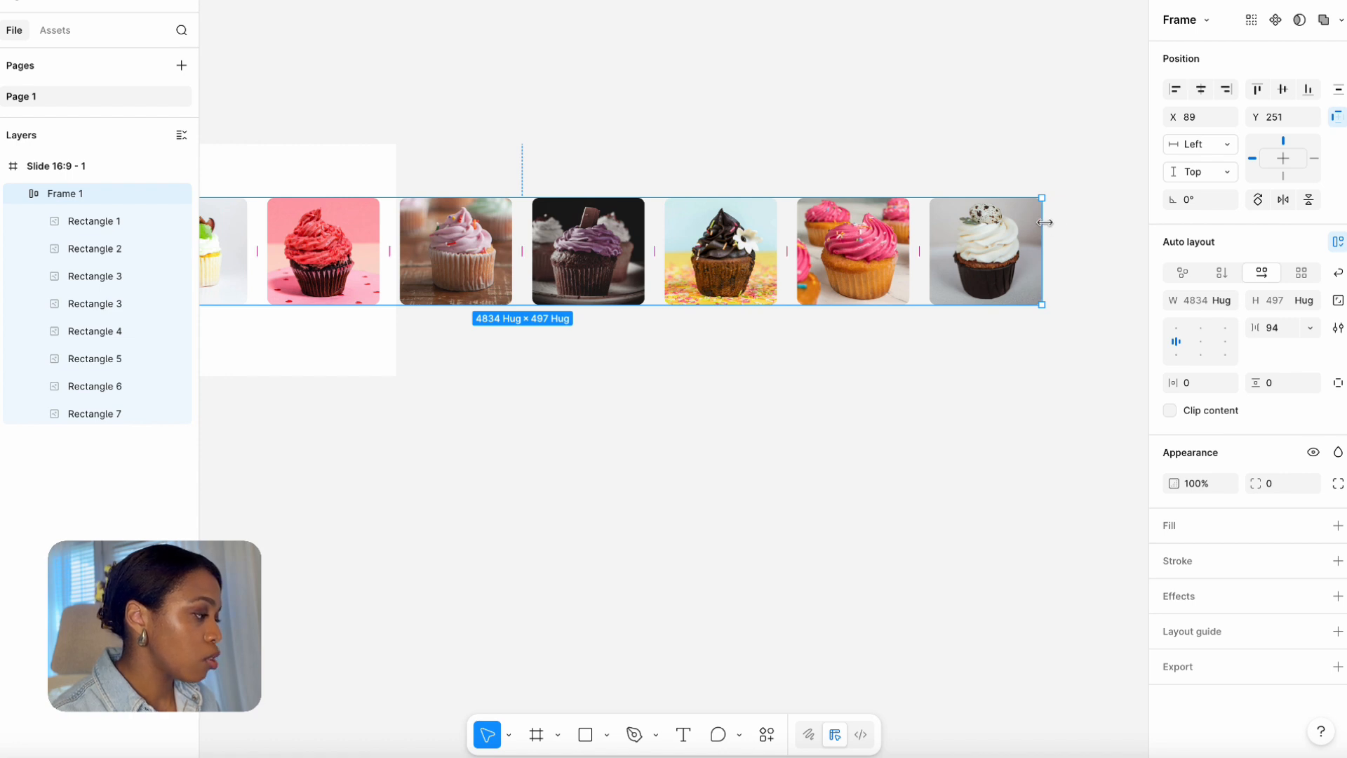
{"action": "left_click_drag", "start_coordinate": [1045, 222], "coordinate": [586, 355]}
{"action": "scroll", "coordinate": [586, 355], "scroll_direction": "up", "scroll_amount": 5, "text": "ctrl"}
{"action": "scroll", "coordinate": [580, 330], "scroll_direction": "left", "scroll_amount": 5}
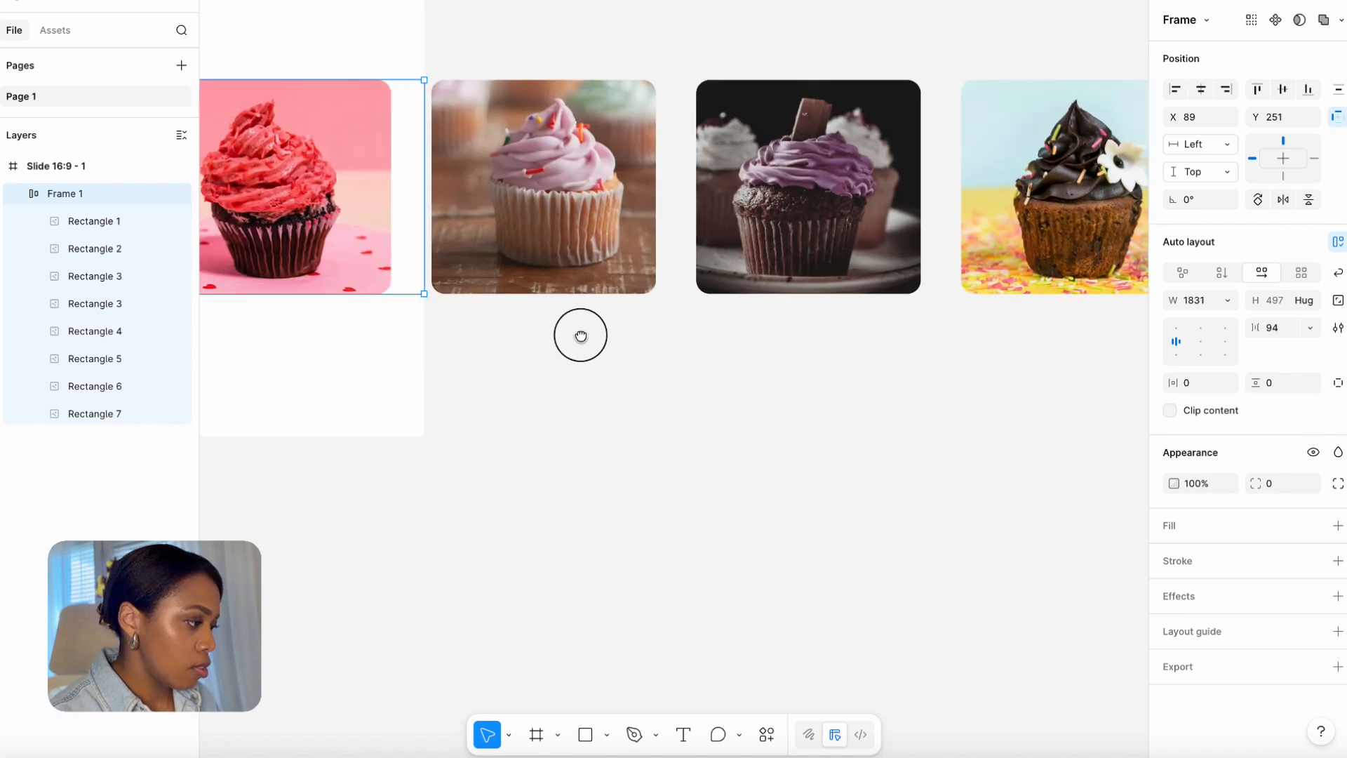
{"action": "scroll", "coordinate": [632, 328], "scroll_direction": "up", "scroll_amount": 3}
{"action": "scroll", "coordinate": [701, 225], "scroll_direction": "down", "scroll_amount": 5, "text": "ctrl"}
{"action": "left_click", "coordinate": [781, 166]}
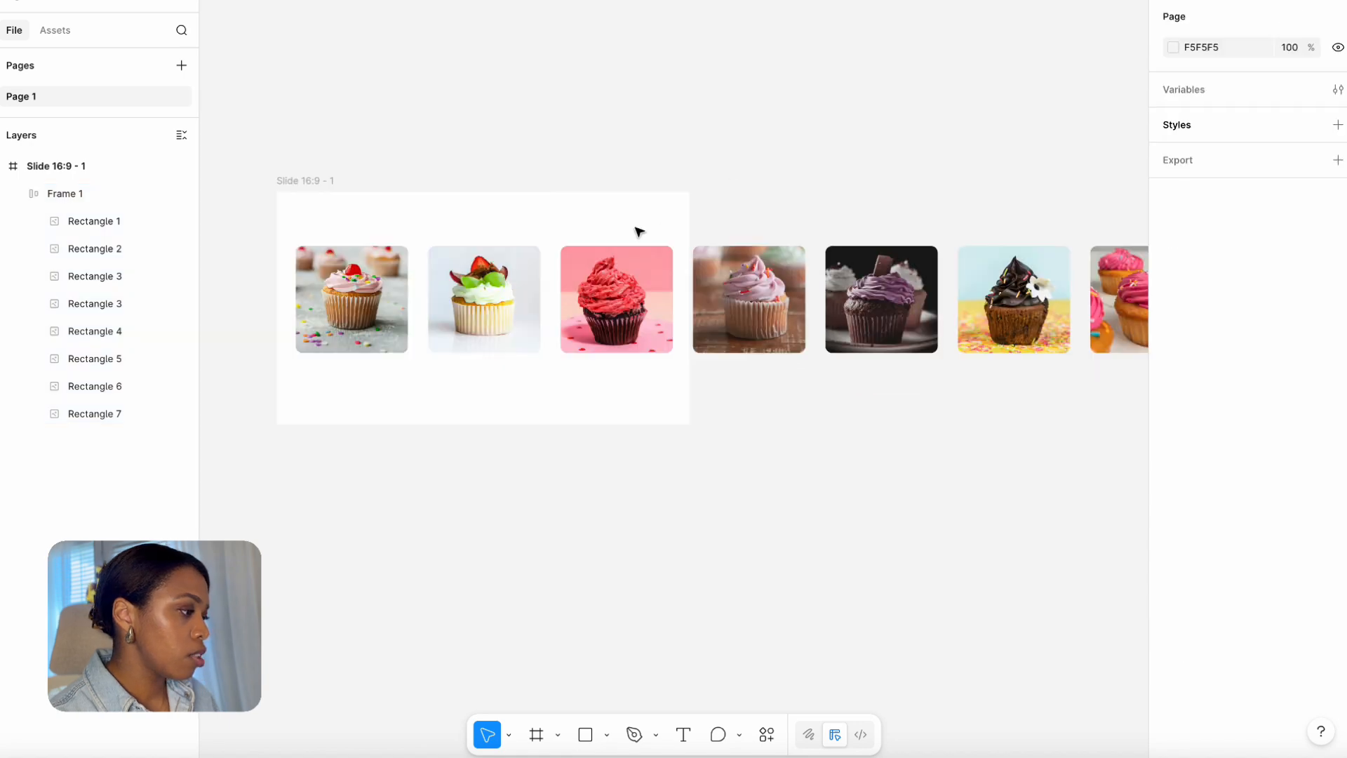
- Set the carousel frame's prototype overflow scrolling to Horizontal
{"action": "left_click", "coordinate": [381, 286]}
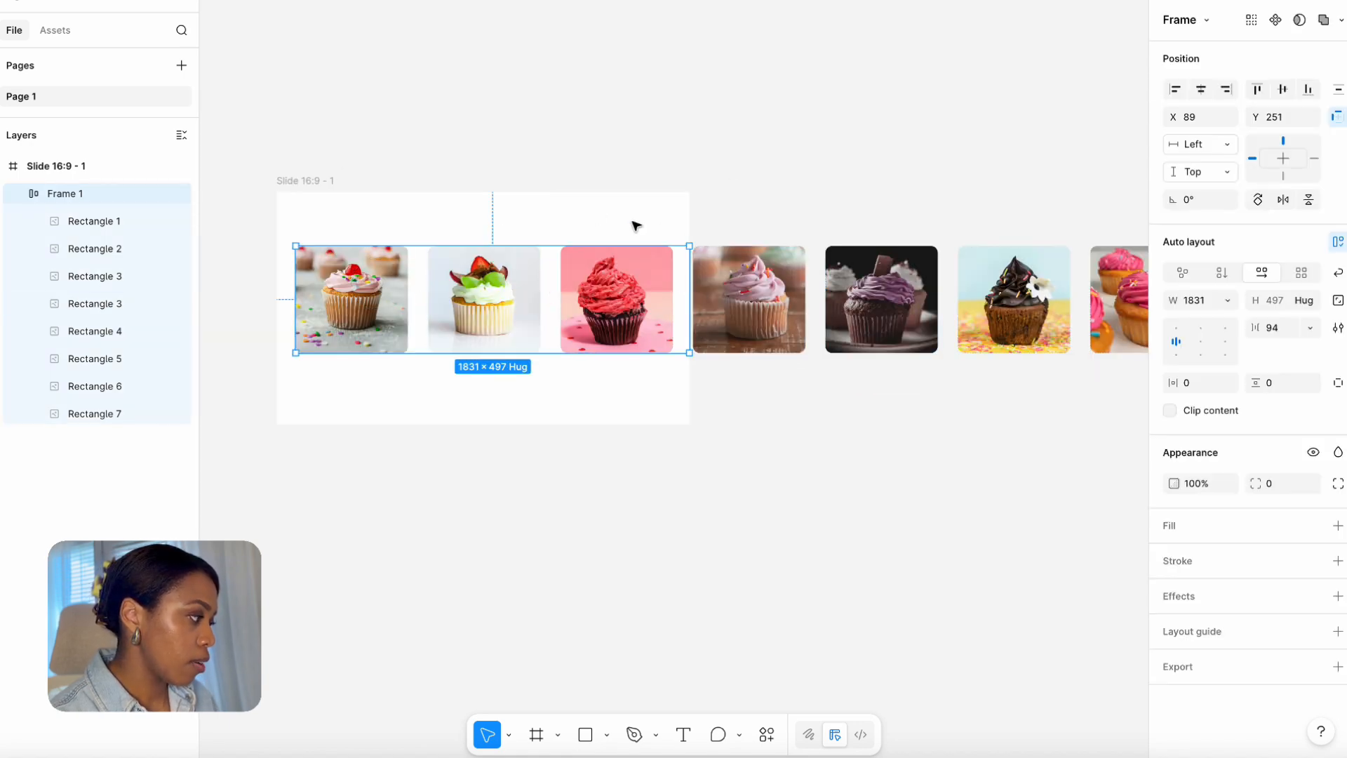
{"action": "left_click", "coordinate": [1233, 51]}
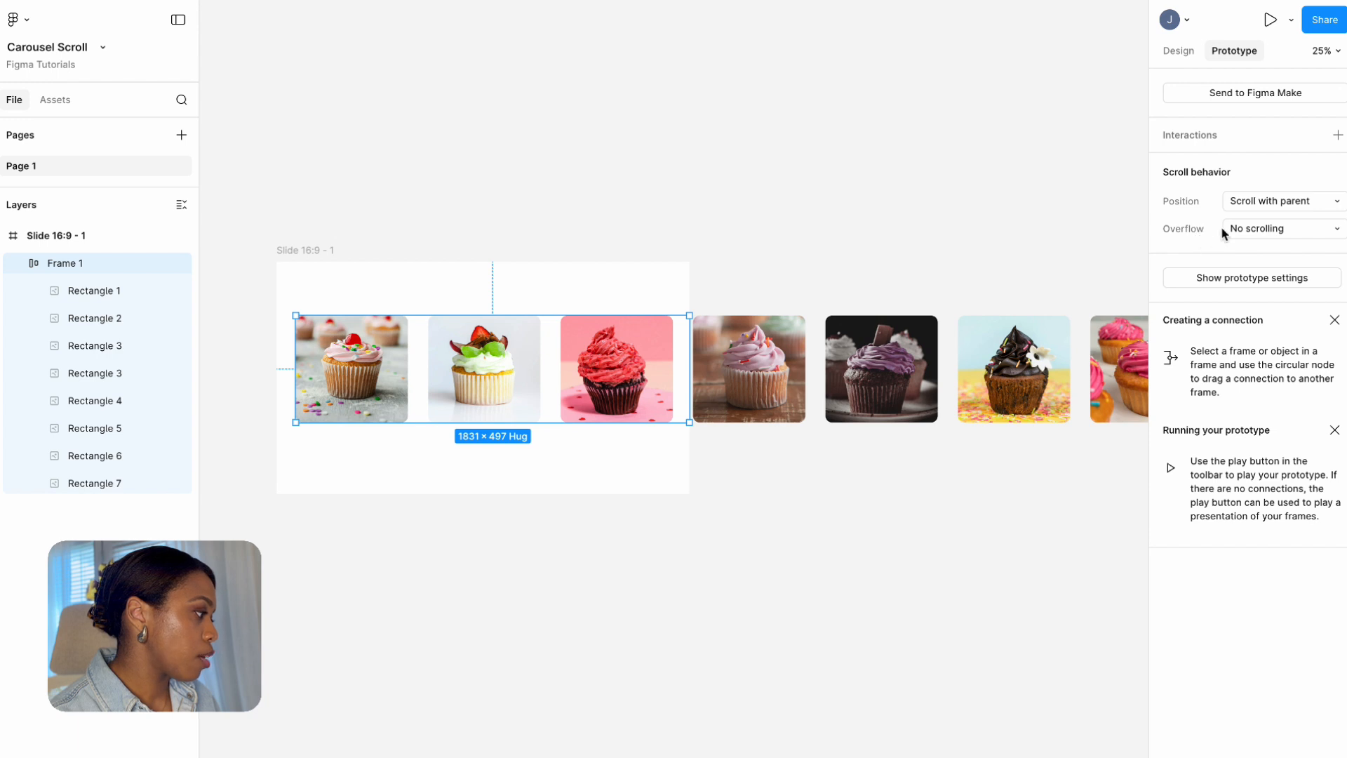
{"action": "left_click", "coordinate": [1263, 229]}
{"action": "left_click", "coordinate": [1262, 249]}
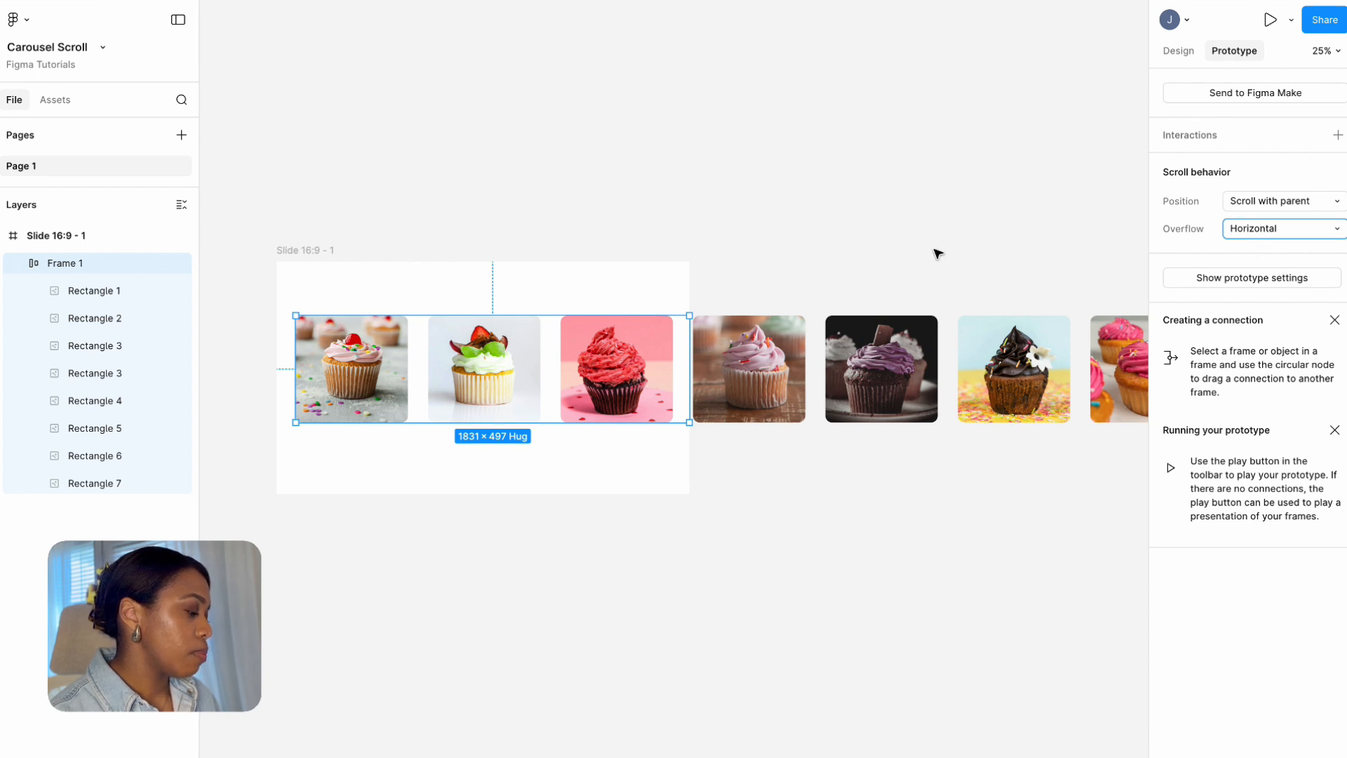
- Turn on Clip content for the carousel frame
{"action": "left_click", "coordinate": [1176, 52]}
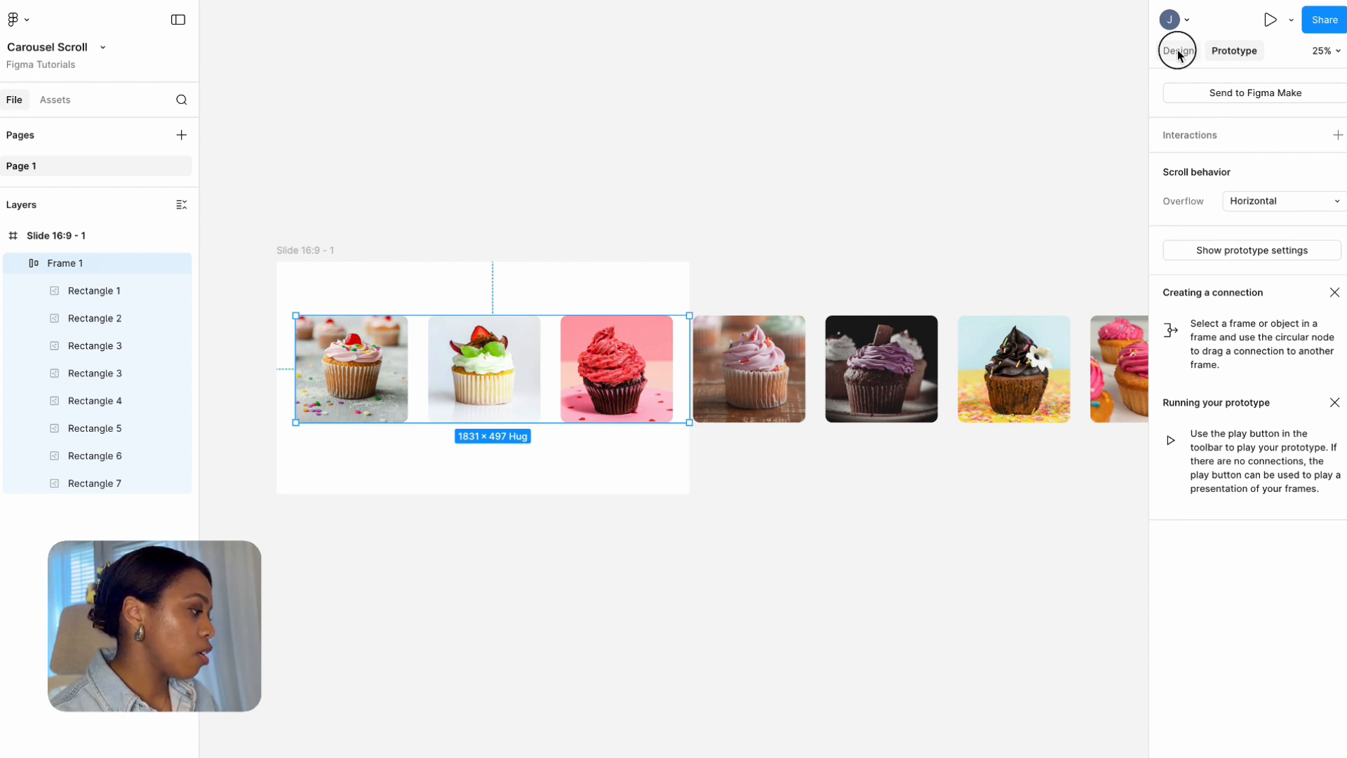
{"action": "left_click", "coordinate": [1170, 481]}
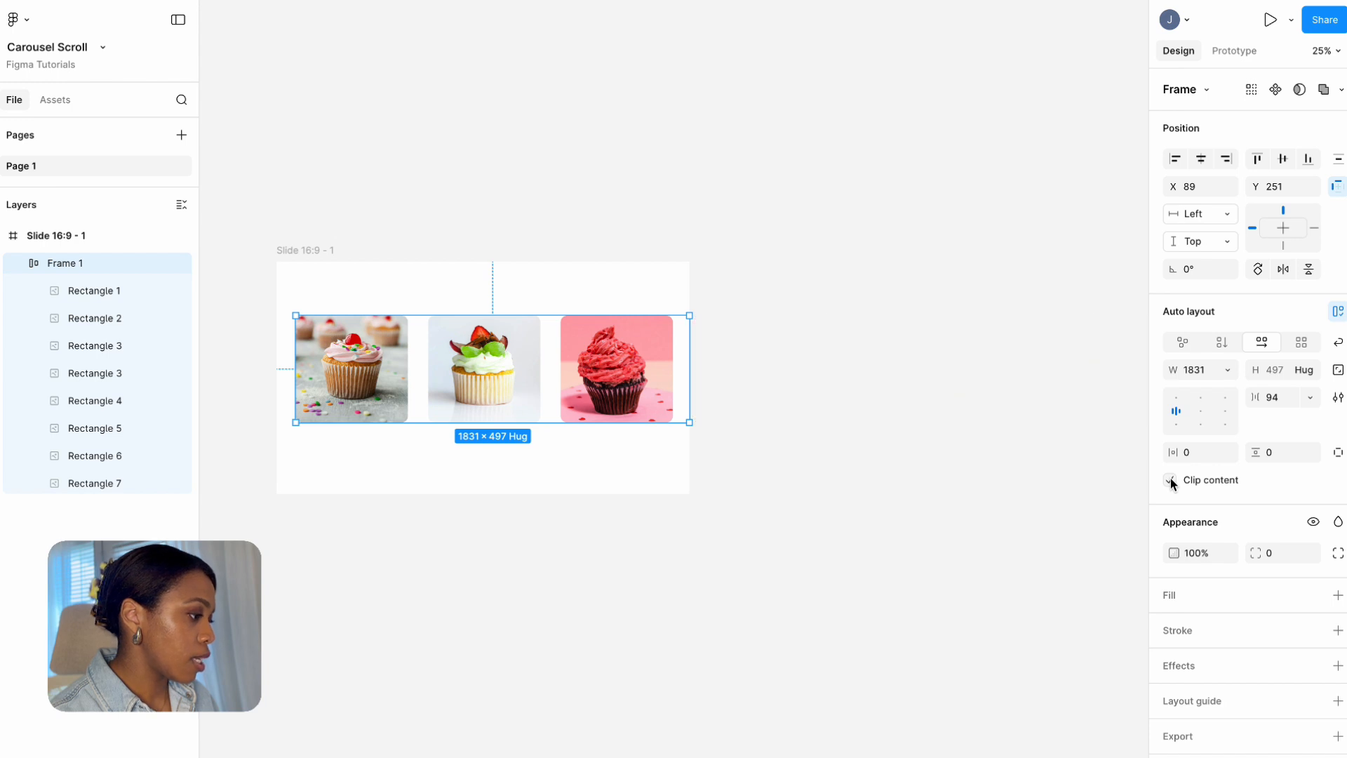
{"action": "scroll", "coordinate": [1125, 488], "scroll_direction": "left", "scroll_amount": 3}
- Run the prototype preview and scroll the carousel back and forth to check its horizontal scrolling up to the last image
{"action": "left_click", "coordinate": [1233, 52]}
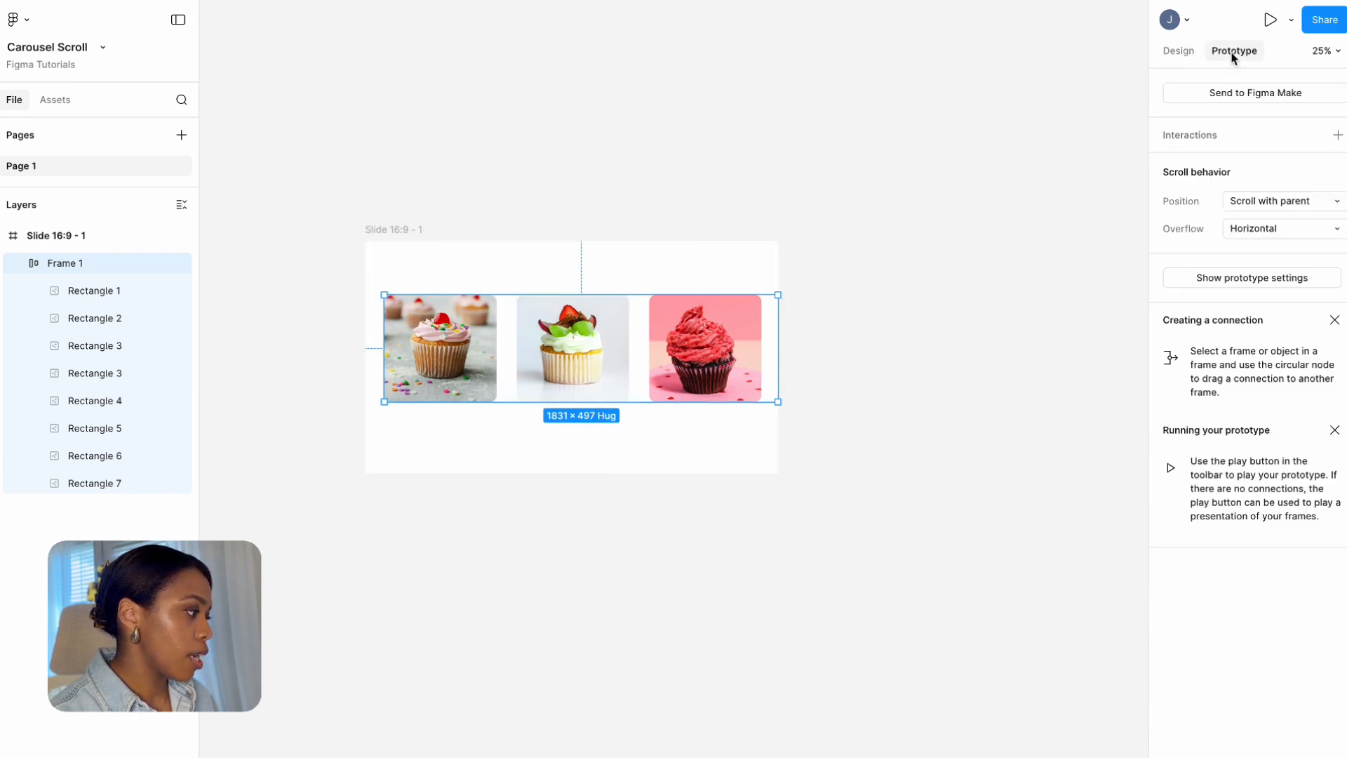
{"action": "left_click", "coordinate": [1269, 19]}
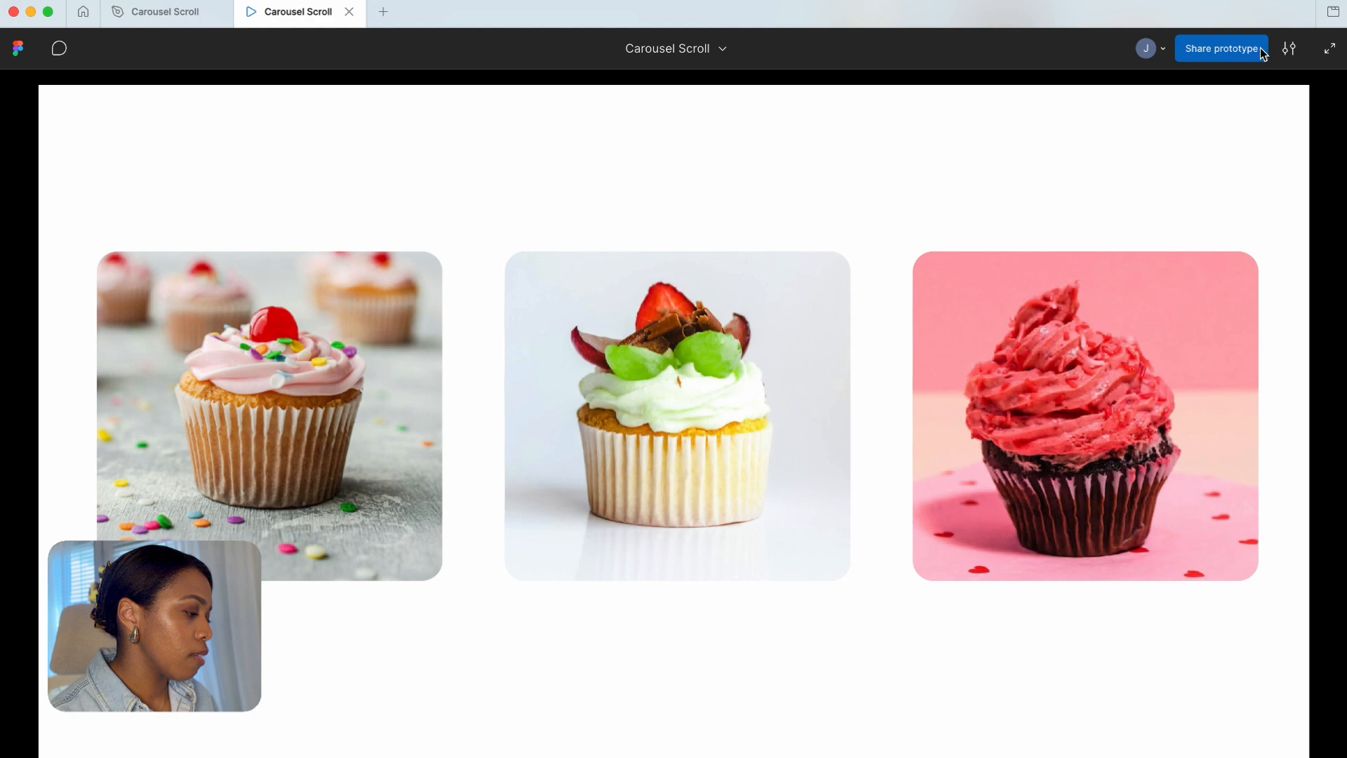
{"action": "scroll", "coordinate": [928, 466], "scroll_direction": "right", "scroll_amount": 10}
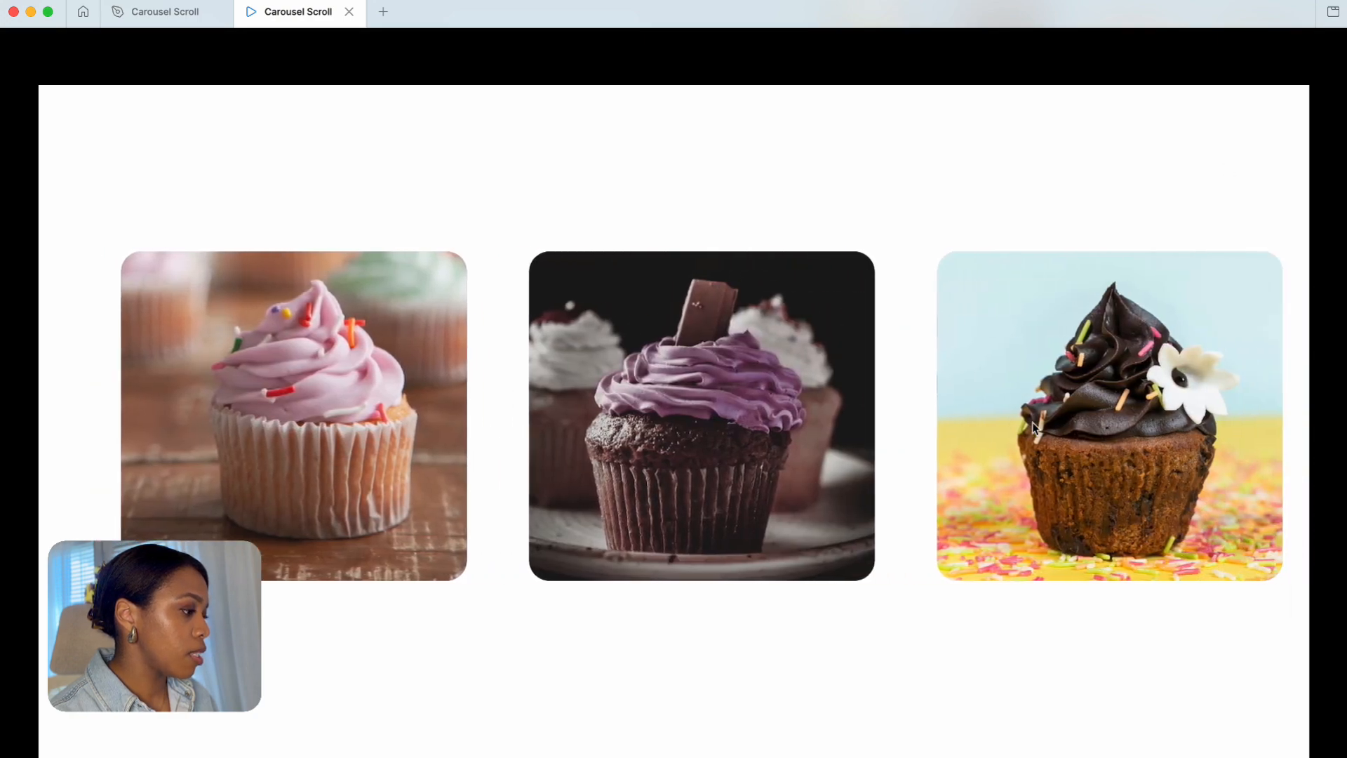
{"action": "scroll", "coordinate": [671, 439], "scroll_direction": "left", "scroll_amount": 1}
{"action": "scroll", "coordinate": [556, 397], "scroll_direction": "left", "scroll_amount": 3}
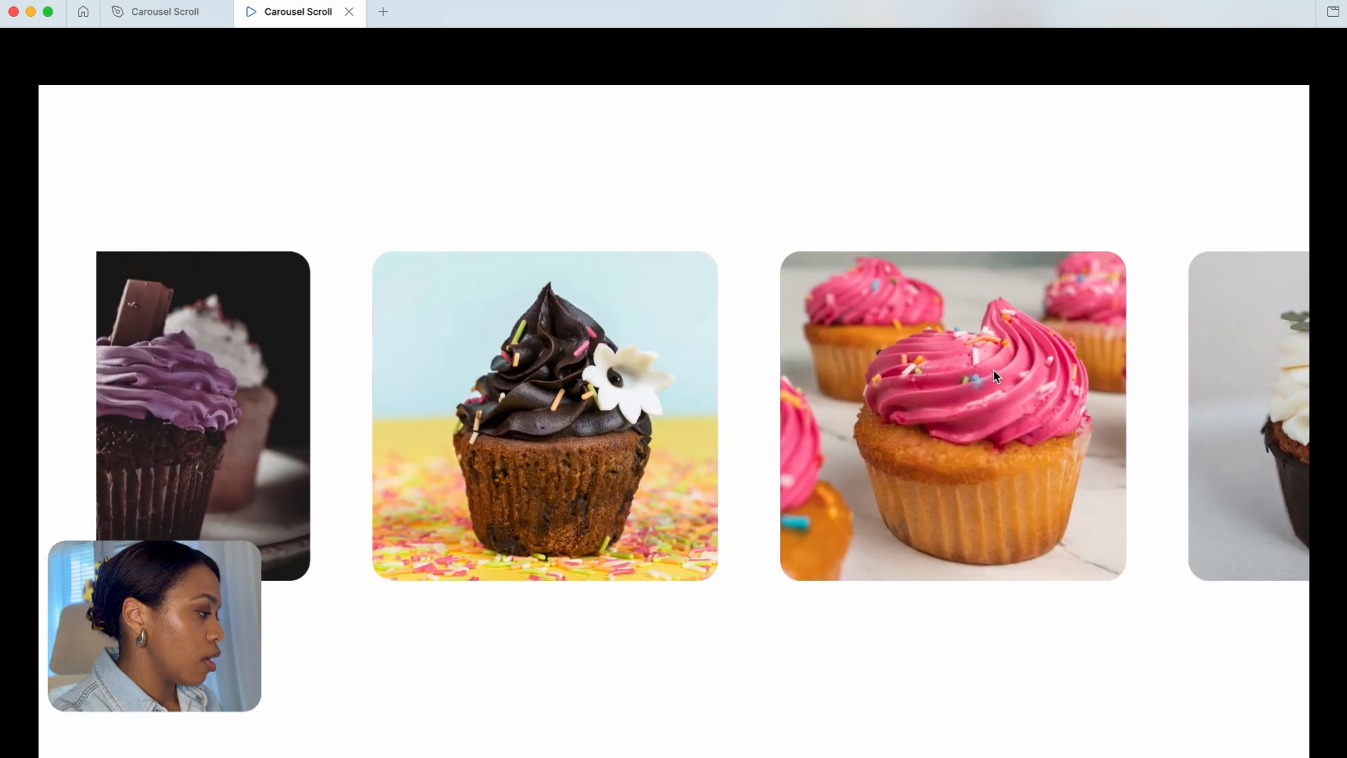
{"action": "scroll", "coordinate": [628, 560], "scroll_direction": "right", "scroll_amount": 3}
{"action": "scroll", "coordinate": [626, 559], "scroll_direction": "left", "scroll_amount": 1}
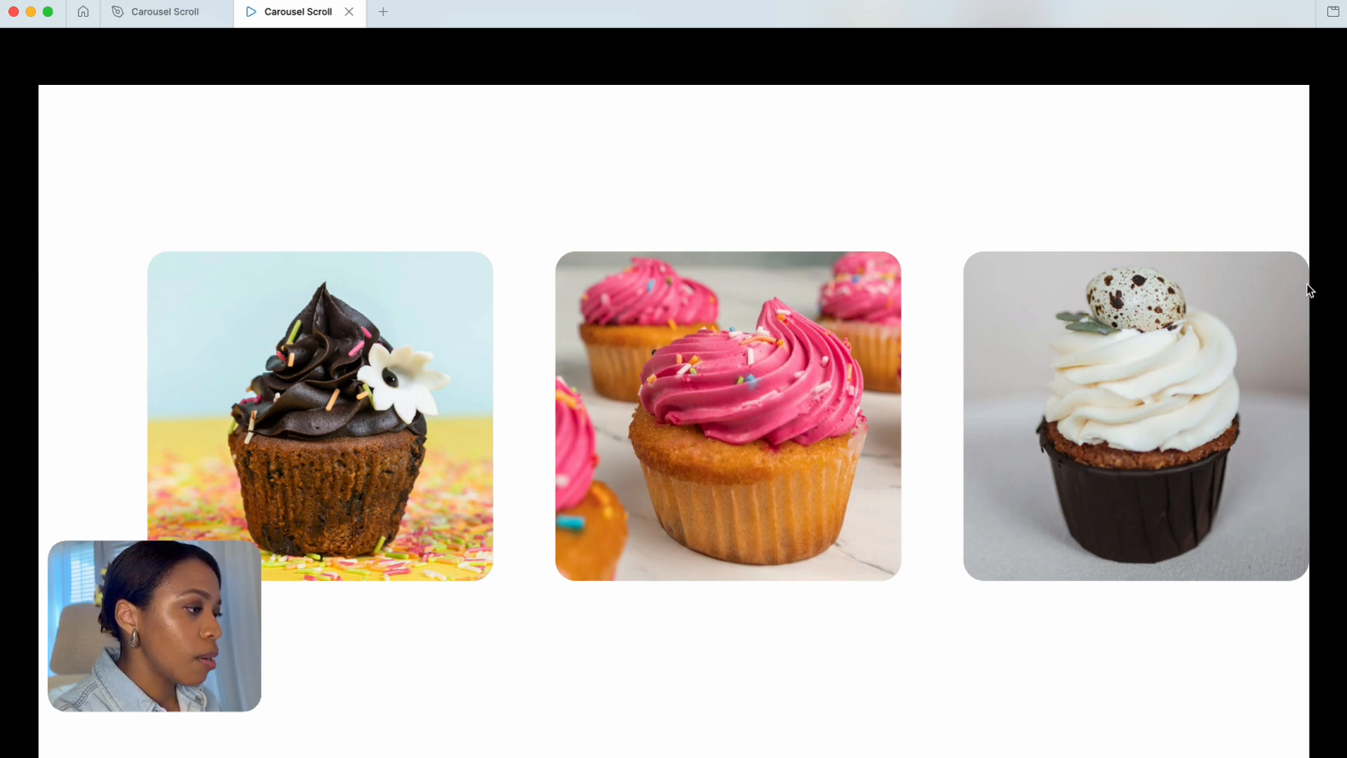
- Return to the design file and narrow the carousel frame to 1754 wide so it ends at the third image's right edge
{"action": "left_click", "coordinate": [160, 12]}
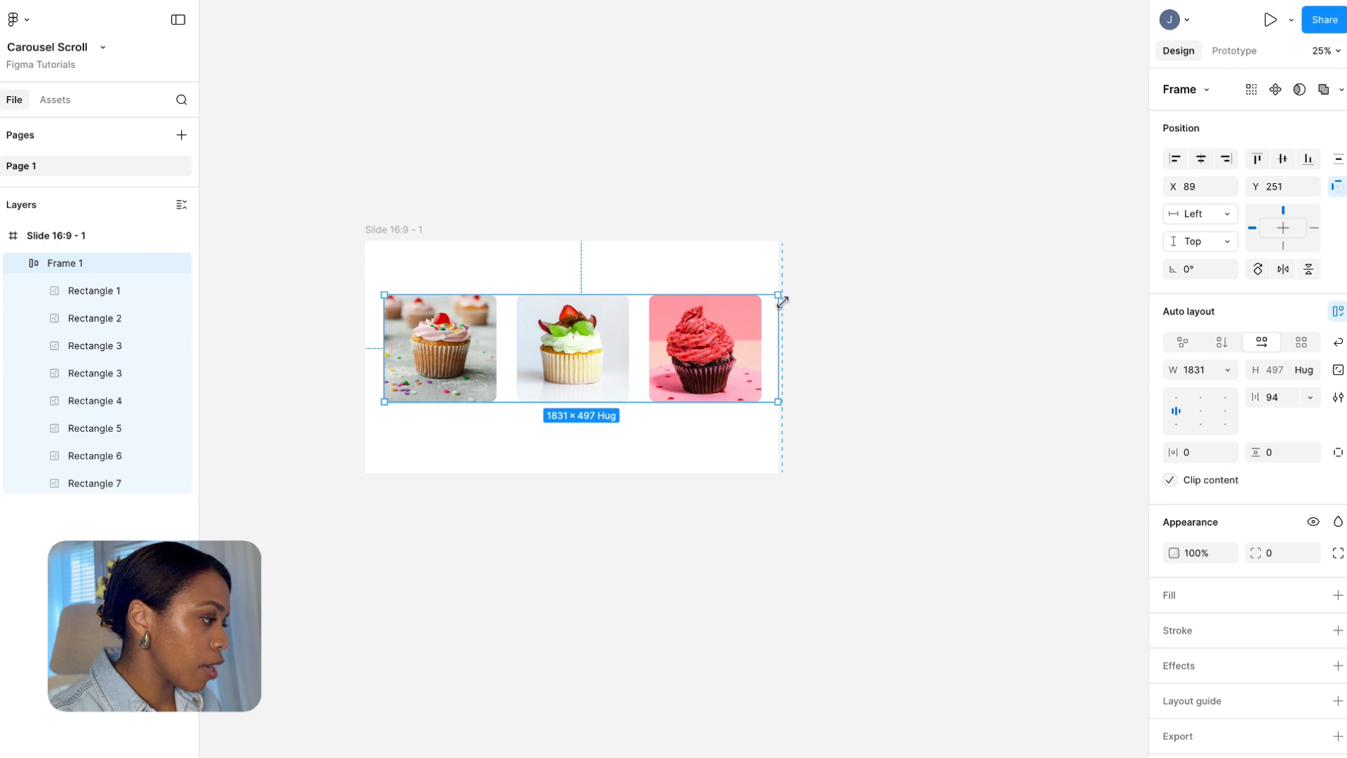
{"action": "key", "text": "ctrl+equal"}
{"action": "left_click_drag", "start_coordinate": [881, 214], "coordinate": [853, 213]}
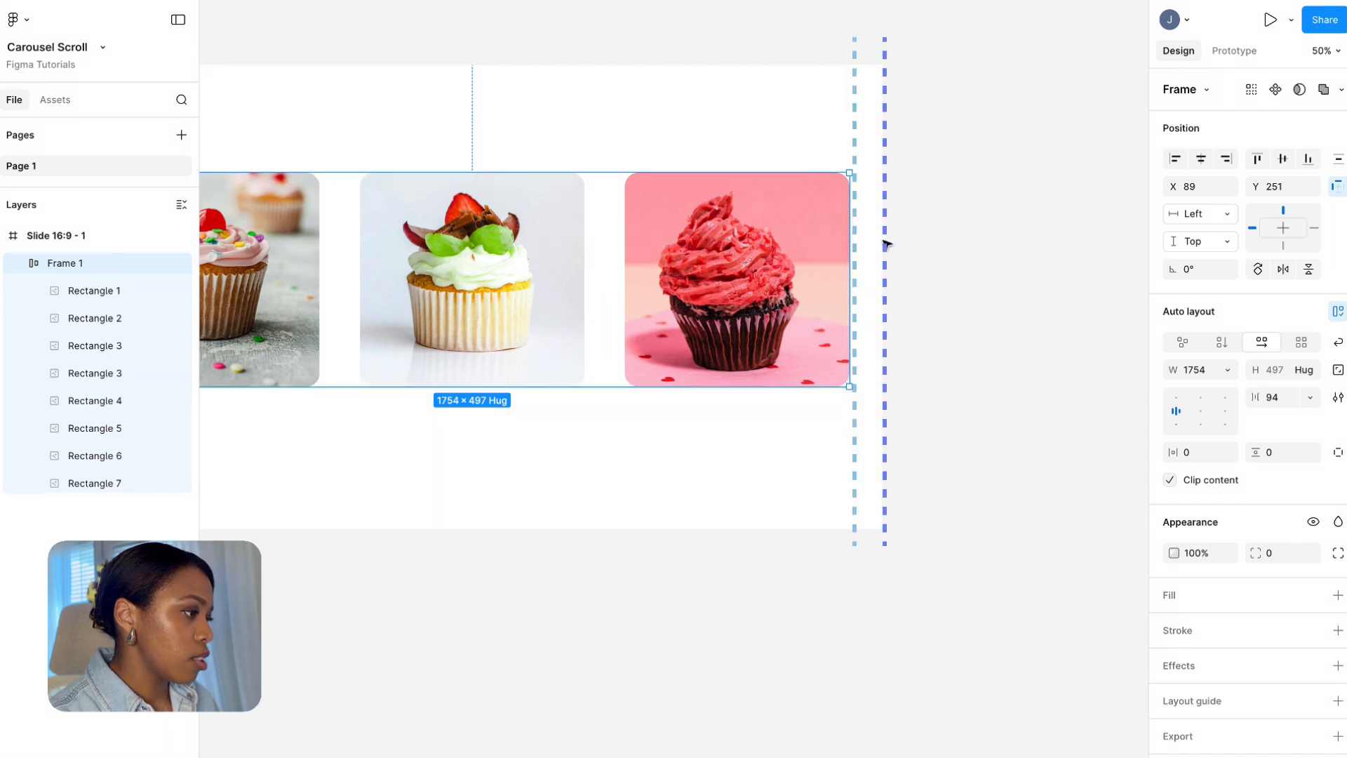
- Check in the prototype preview how the narrowed carousel scrolls and where its images are cut off at the edges
{"action": "left_click", "coordinate": [326, 20]}
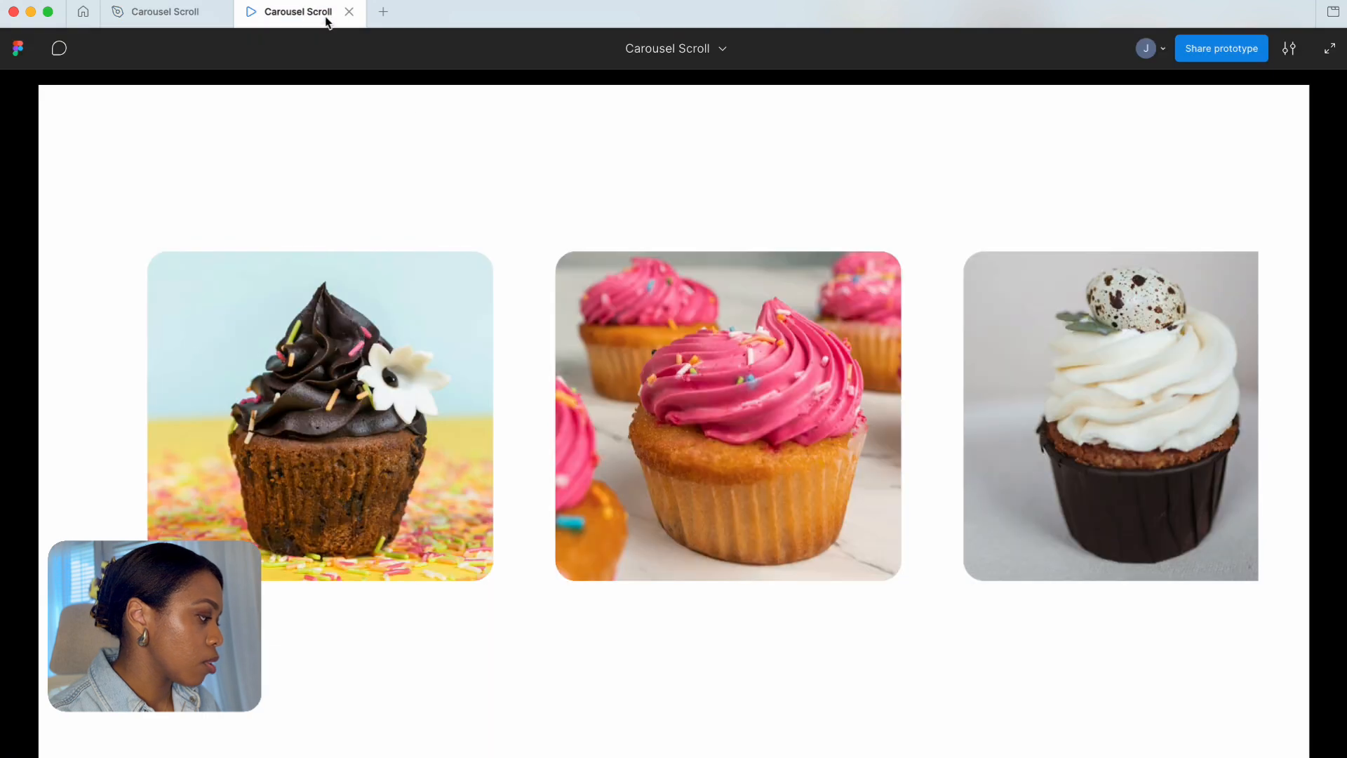
{"action": "scroll", "coordinate": [677, 415], "scroll_direction": "right", "scroll_amount": 10}
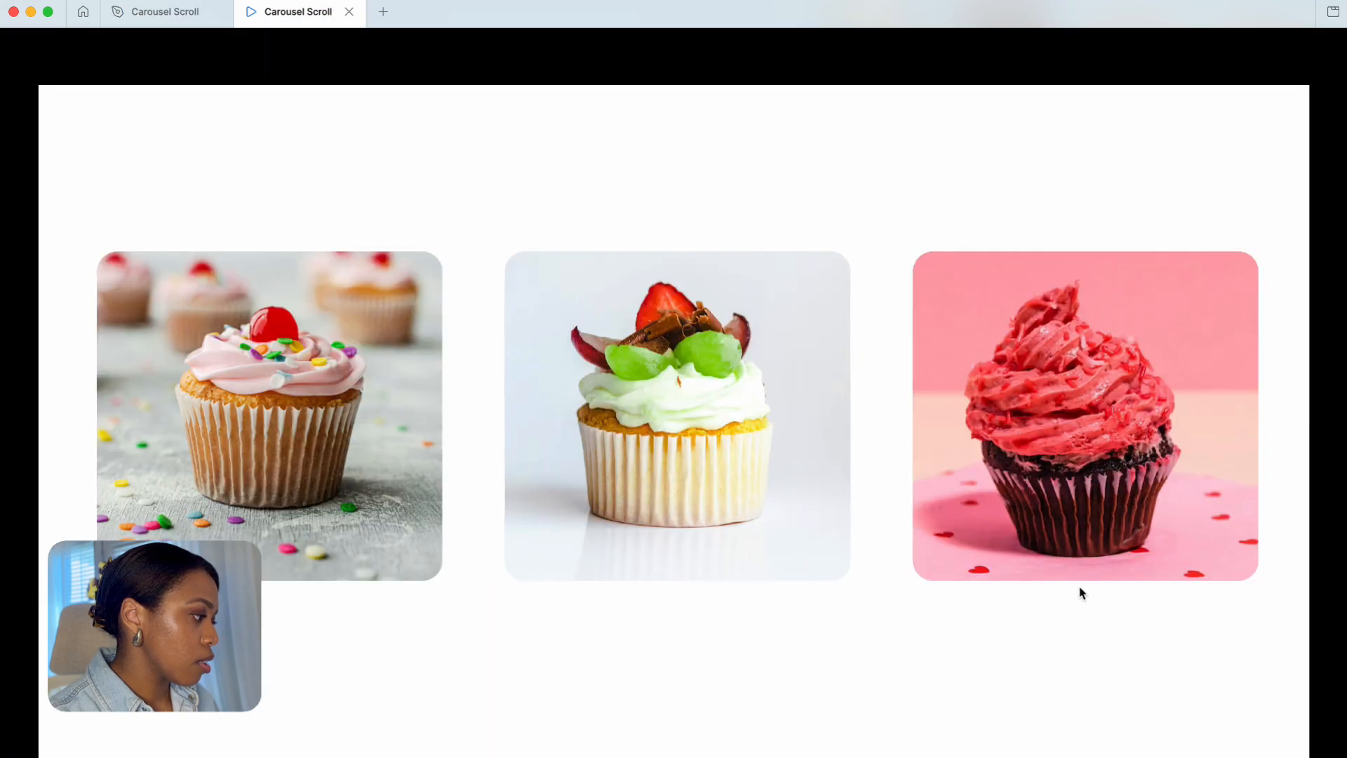
{"action": "scroll", "coordinate": [1182, 491], "scroll_direction": "right", "scroll_amount": 10}
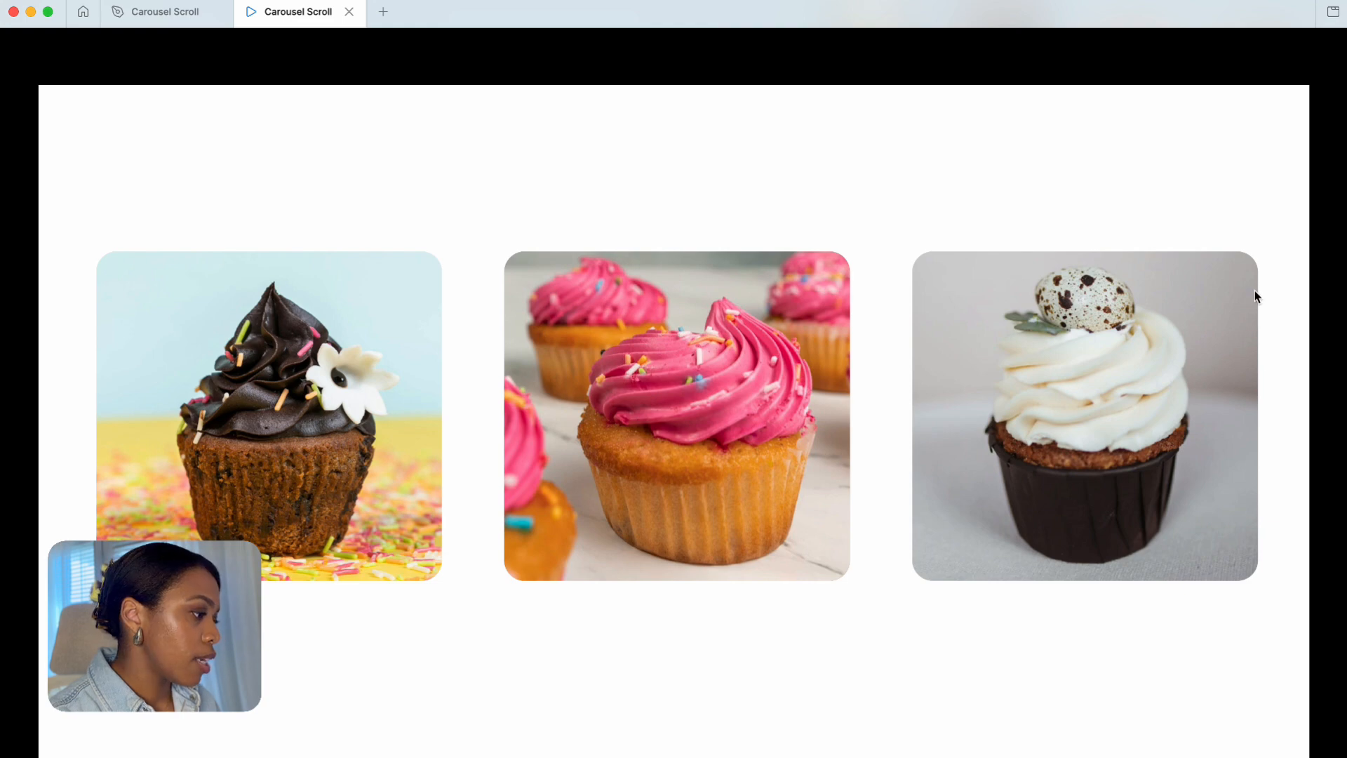
{"action": "scroll", "coordinate": [1293, 533], "scroll_direction": "left", "scroll_amount": 10}
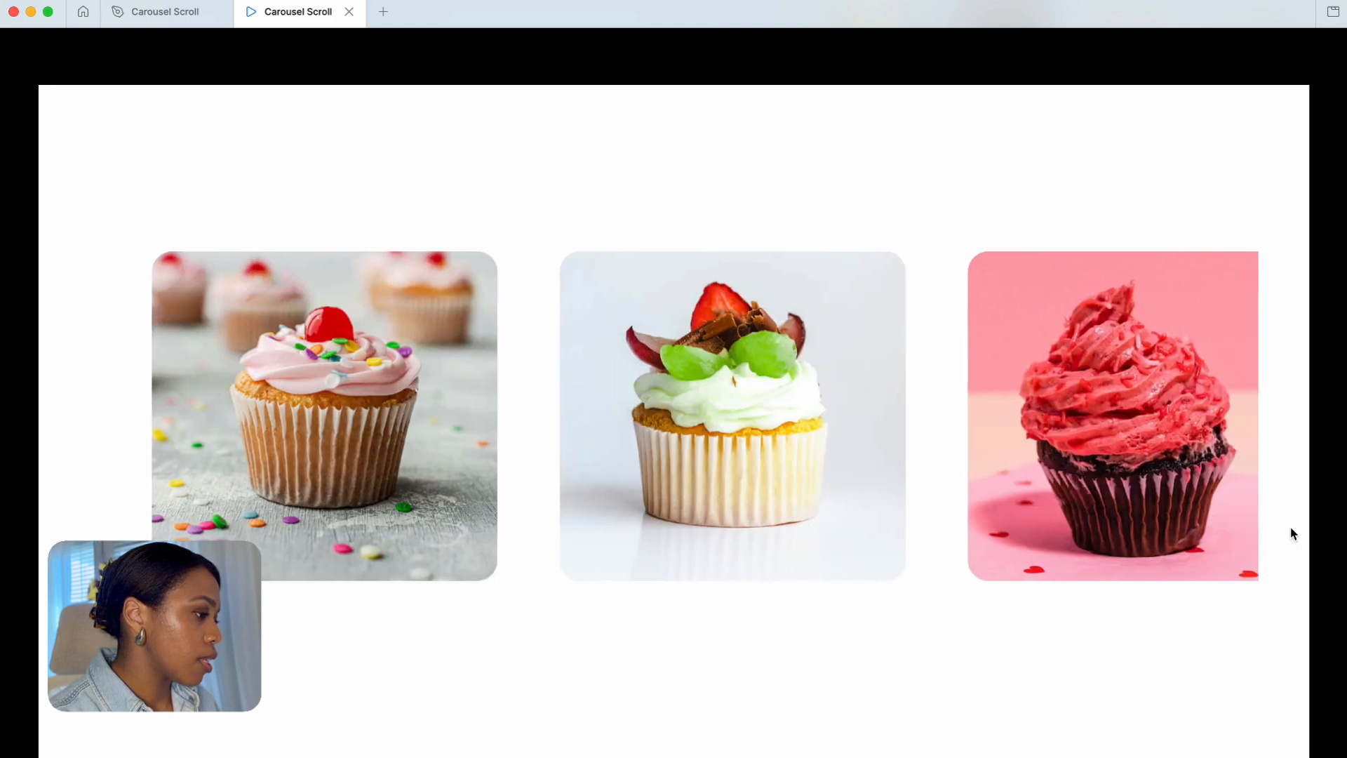
{"action": "left_click_drag", "start_coordinate": [1168, 439], "coordinate": [997, 507]}
{"action": "scroll", "coordinate": [997, 508], "scroll_direction": "left", "scroll_amount": 10}
- Back in the design file, duplicate the whole carousel slide and place the copy to the right of the original
{"action": "left_click", "coordinate": [165, 11]}
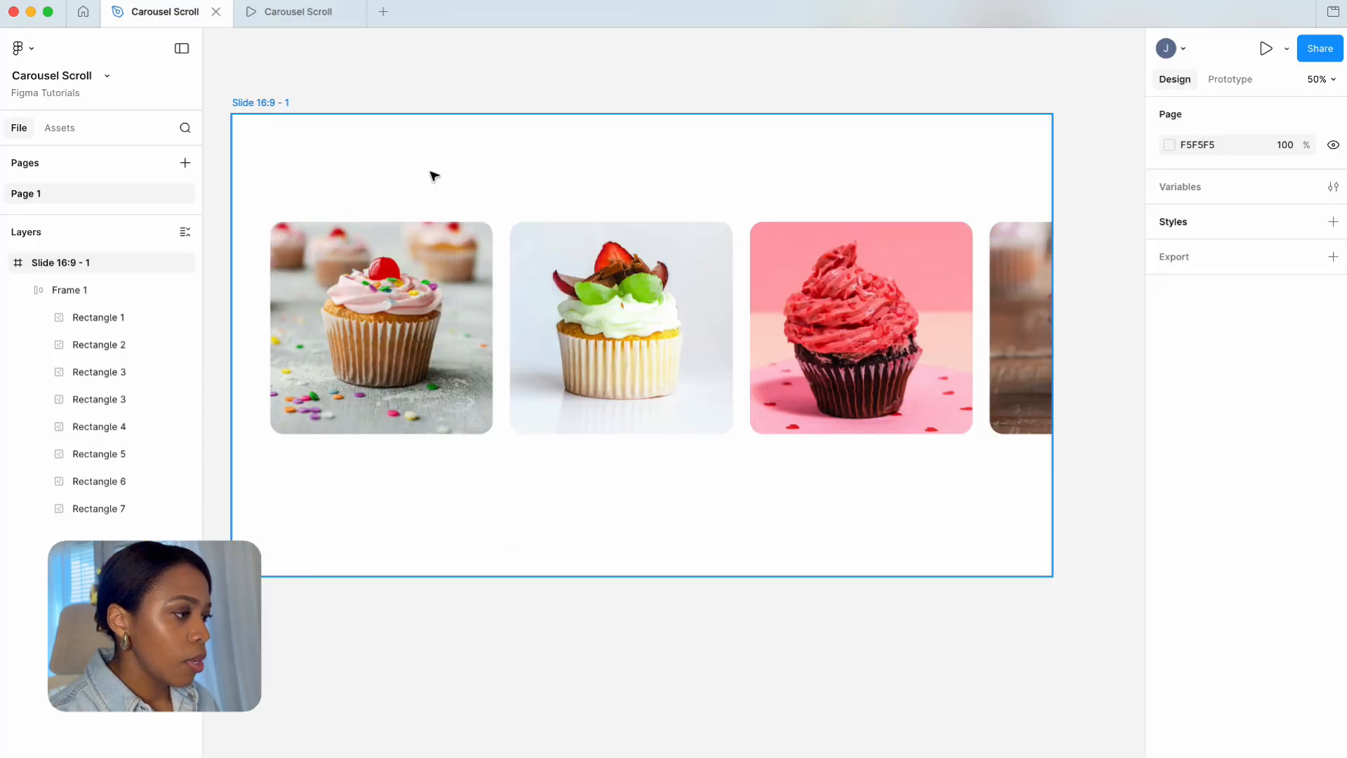
{"action": "key", "text": "minus"}
{"action": "left_click_drag", "start_coordinate": [503, 266], "coordinate": [811, 299]}
{"action": "left_click", "coordinate": [863, 238]}
{"action": "left_click_drag", "start_coordinate": [864, 238], "coordinate": [601, 229]}
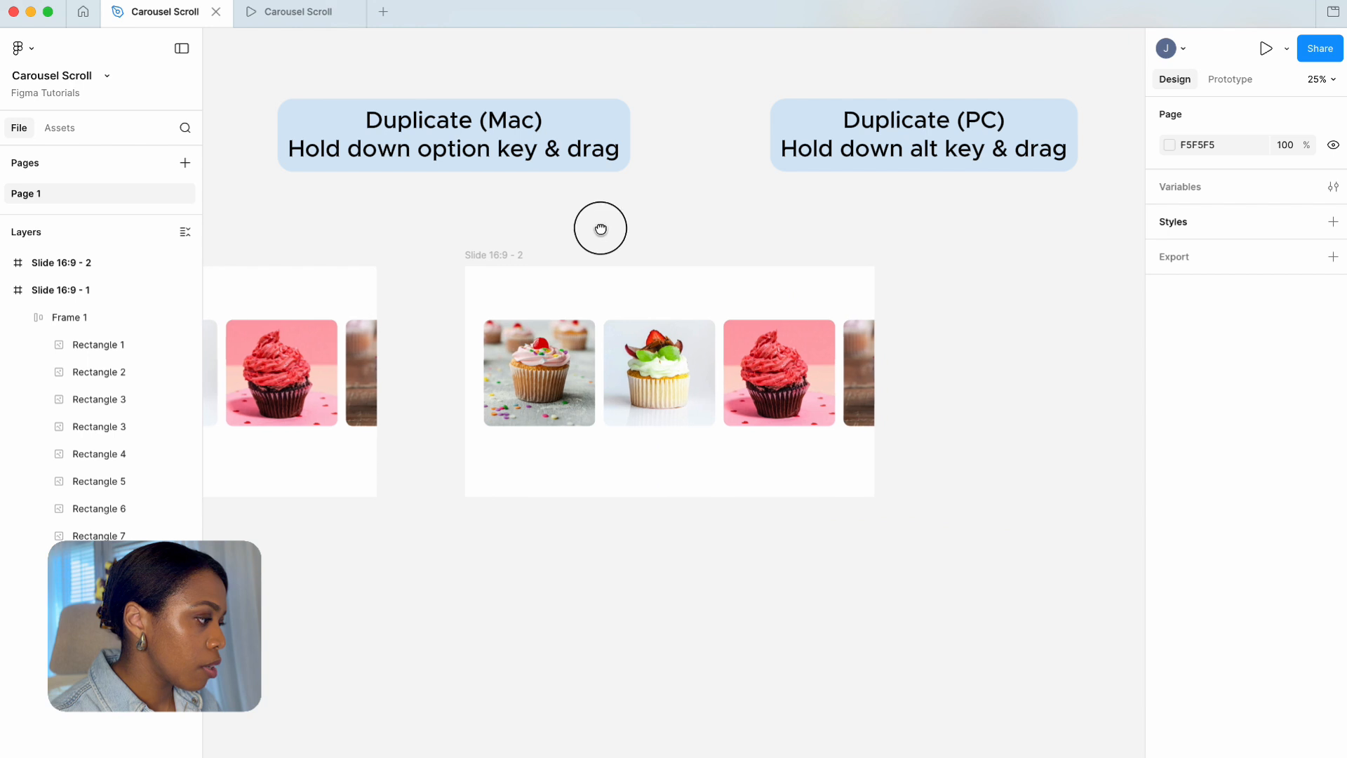
- Change the auto layout flow of the duplicated slide's carousel frame from horizontal to vertical
{"action": "left_click", "coordinate": [674, 343]}
{"action": "left_click", "coordinate": [676, 304]}
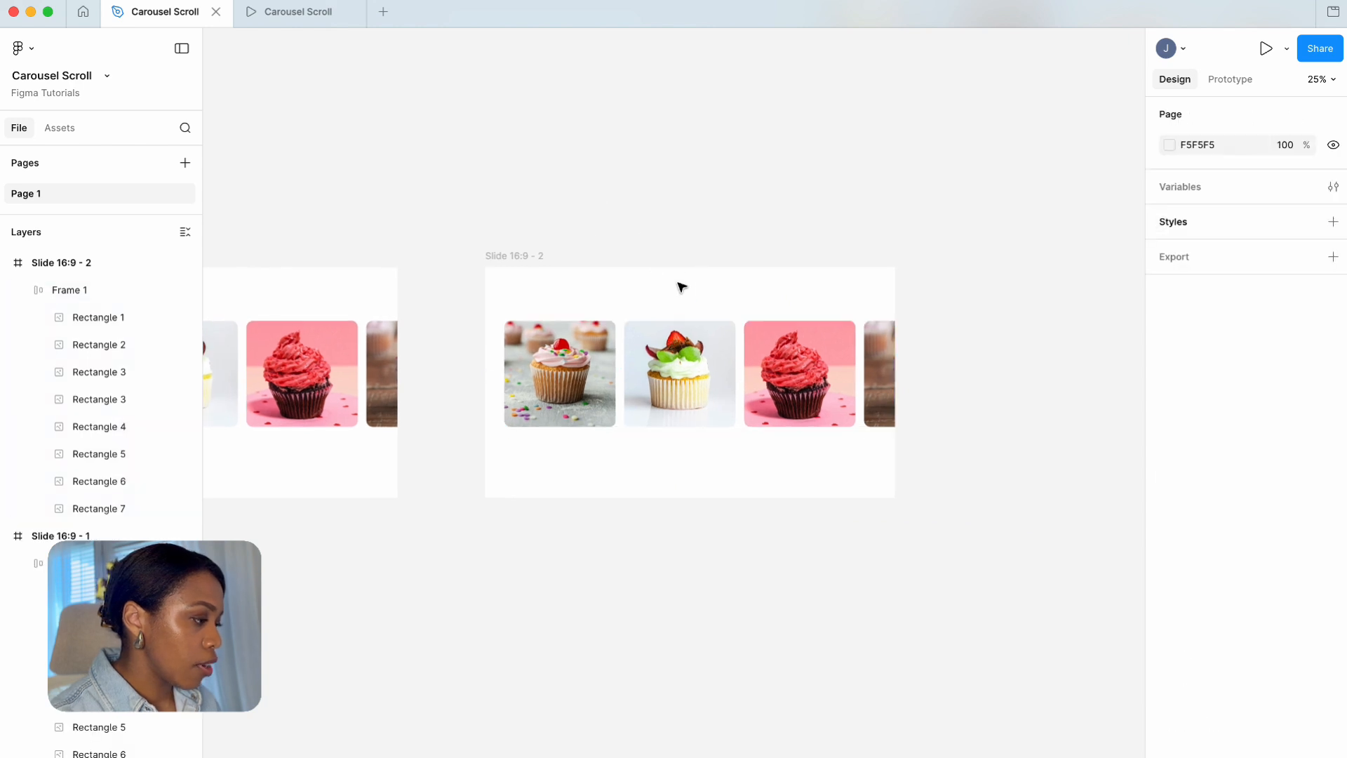
{"action": "left_click", "coordinate": [677, 351]}
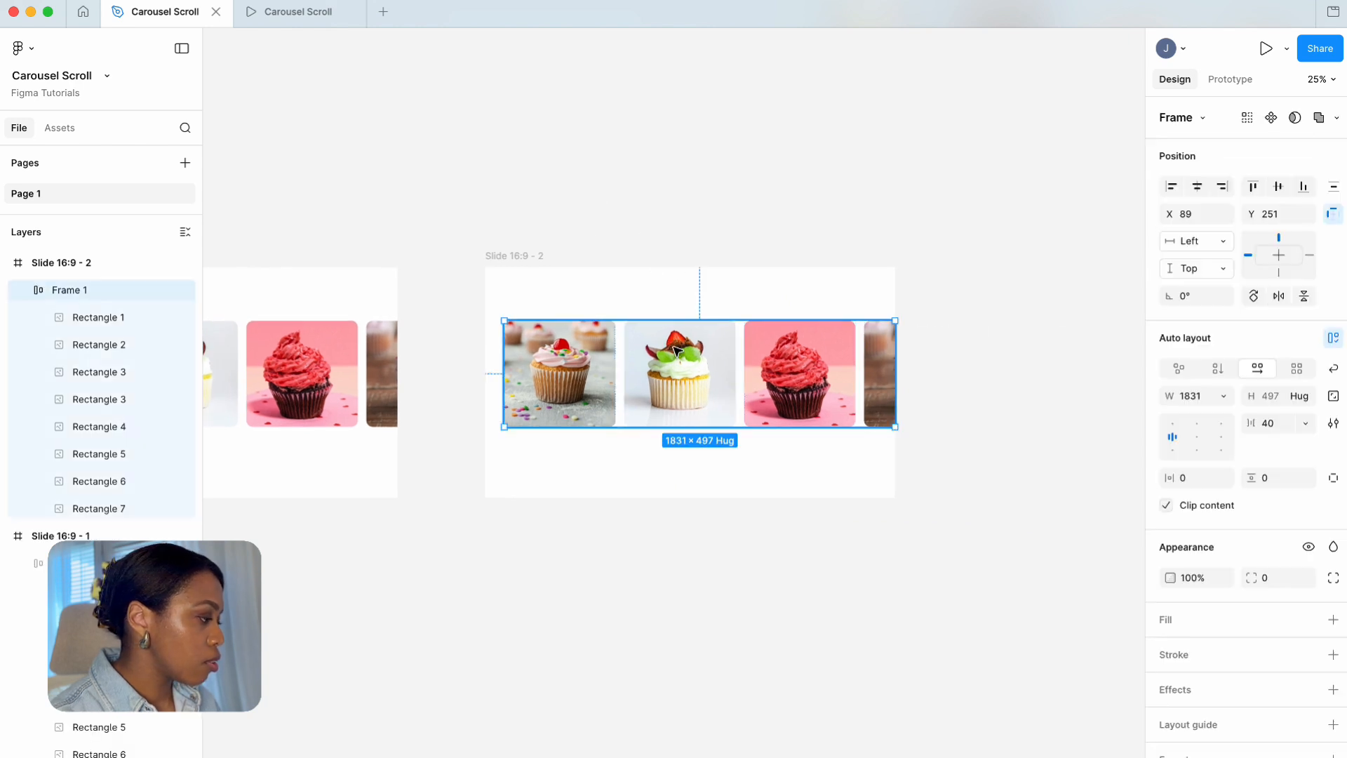
{"action": "left_click", "coordinate": [1217, 372]}
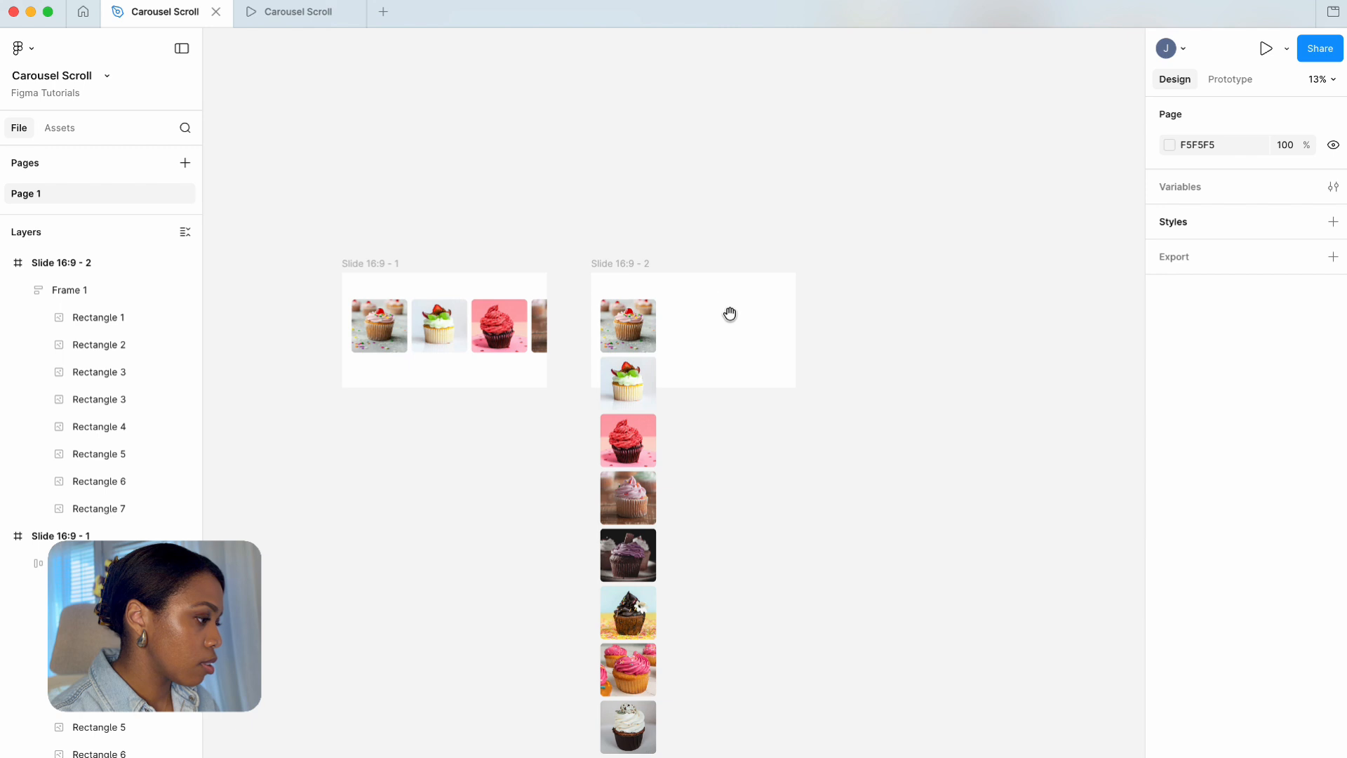
- Resize the duplicated slide to about 734 × 4771 so it forms a narrow, tall frame around the whole cupcake column
{"action": "left_click_drag", "start_coordinate": [727, 313], "coordinate": [678, 254]}
{"action": "left_click", "coordinate": [597, 202]}
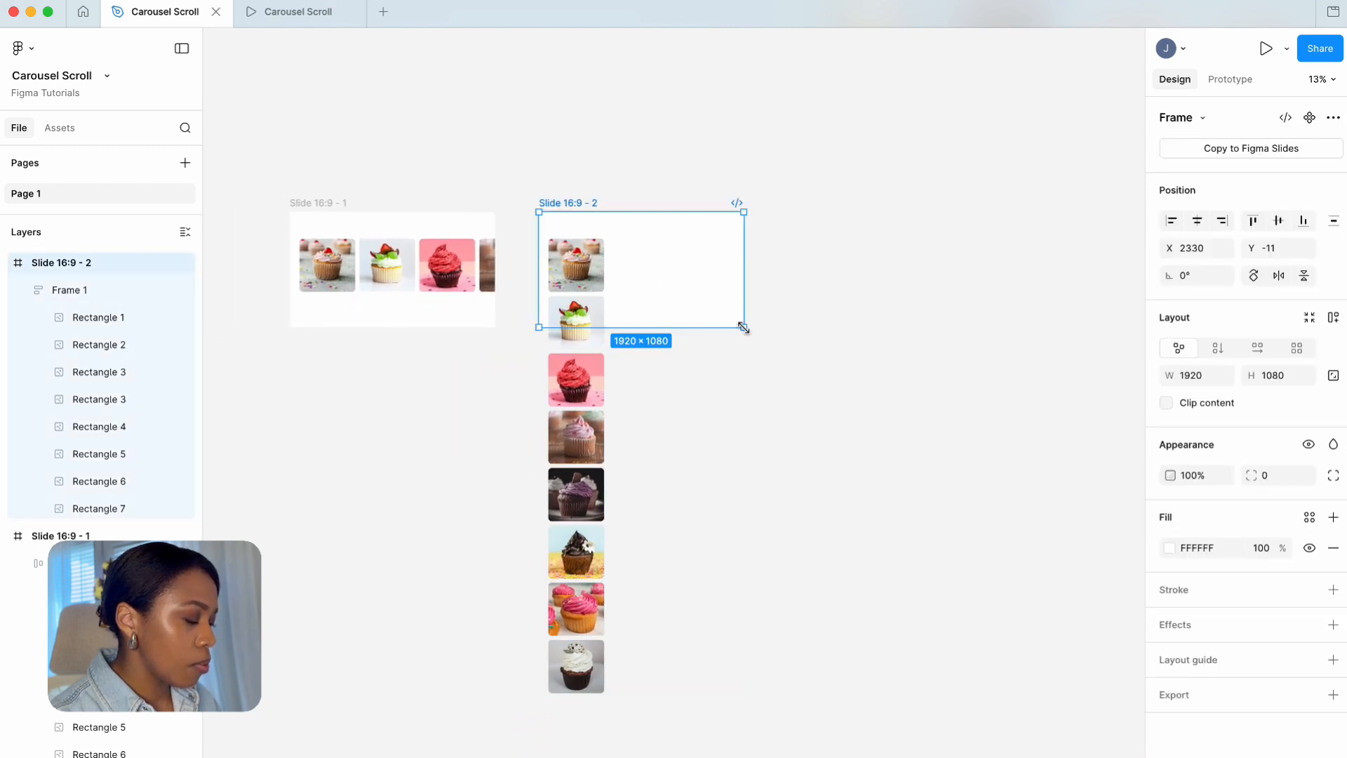
{"action": "left_click_drag", "start_coordinate": [743, 327], "coordinate": [618, 732]}
- Narrow the vertical carousel frame to 522 wide, matching the images, and set its auto layout alignment to top center
{"action": "left_click", "coordinate": [573, 261]}
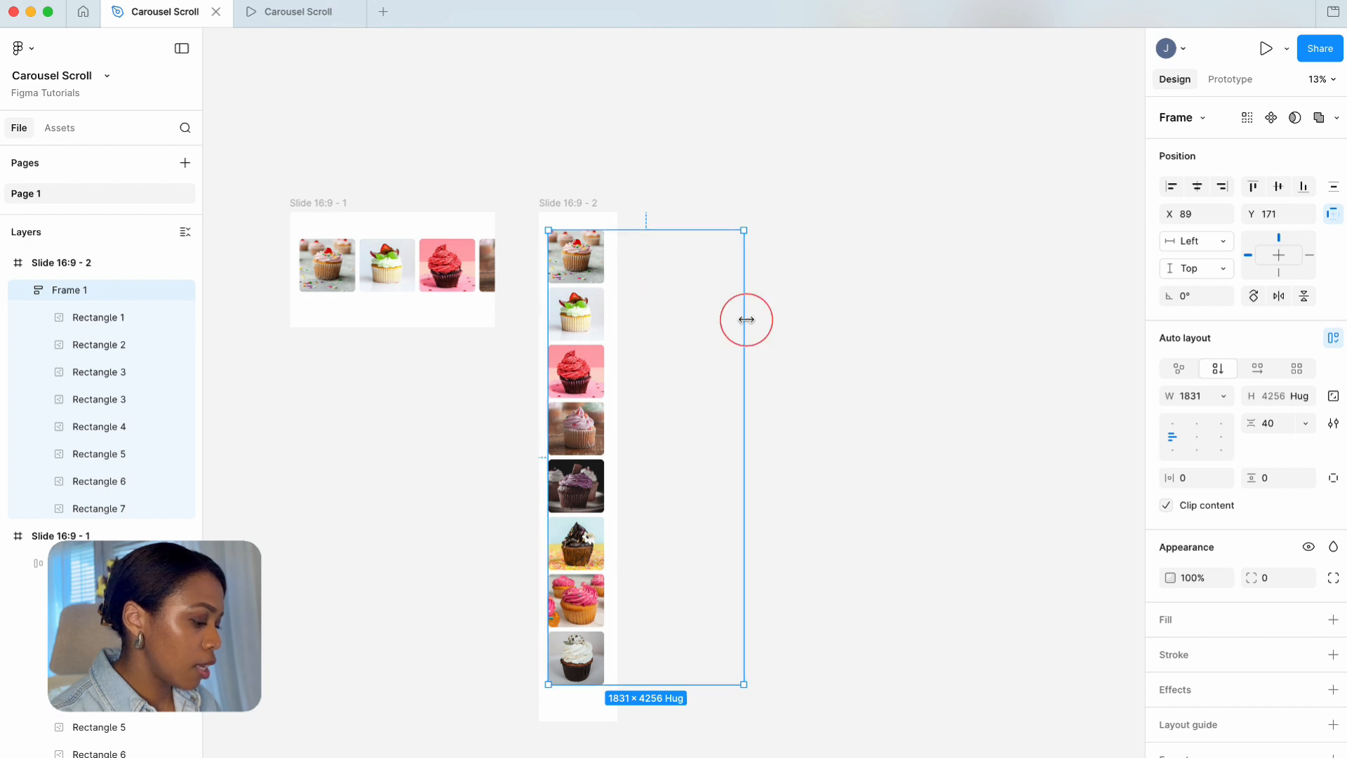
{"action": "left_click_drag", "start_coordinate": [746, 319], "coordinate": [608, 310]}
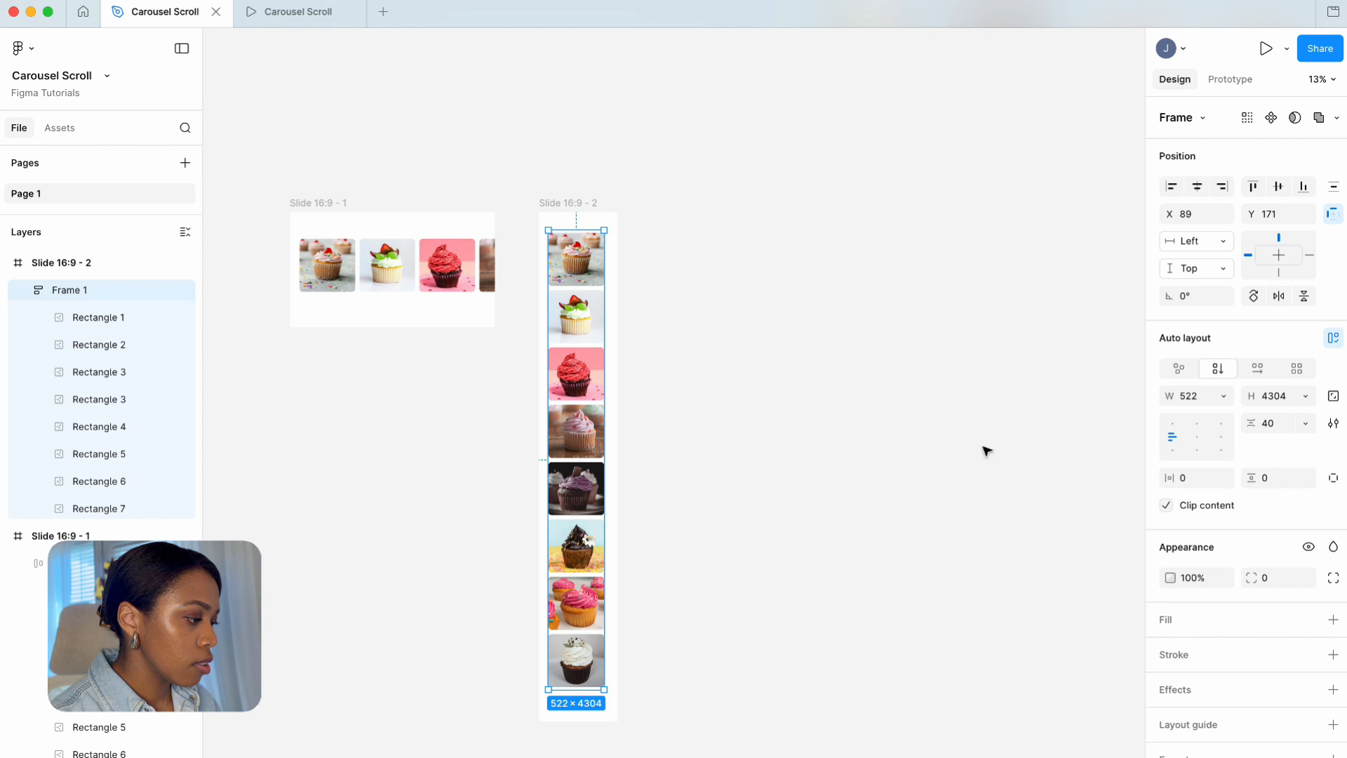
{"action": "left_click", "coordinate": [1174, 424]}
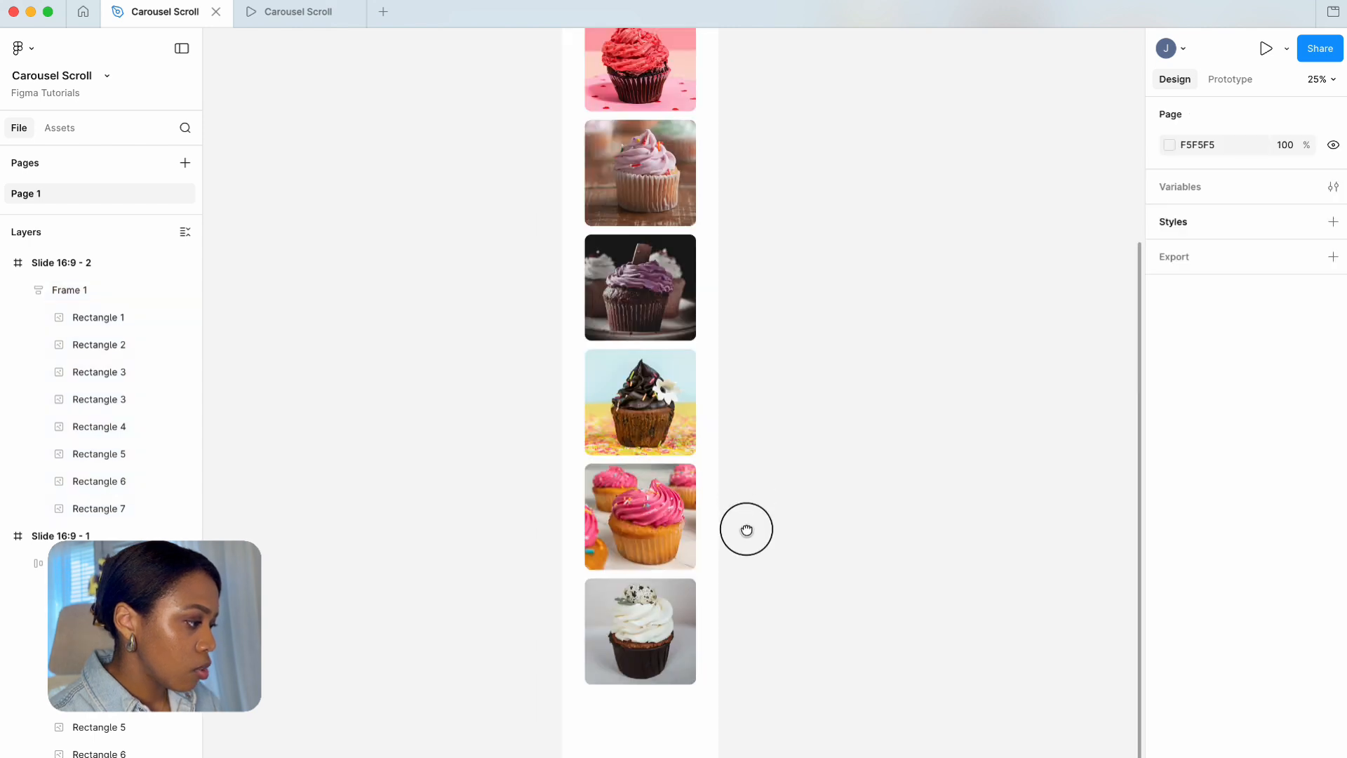
- Shorten the duplicated slide from below so it ends just beneath the third cupcake image
{"action": "left_click_drag", "start_coordinate": [746, 529], "coordinate": [748, 665]}
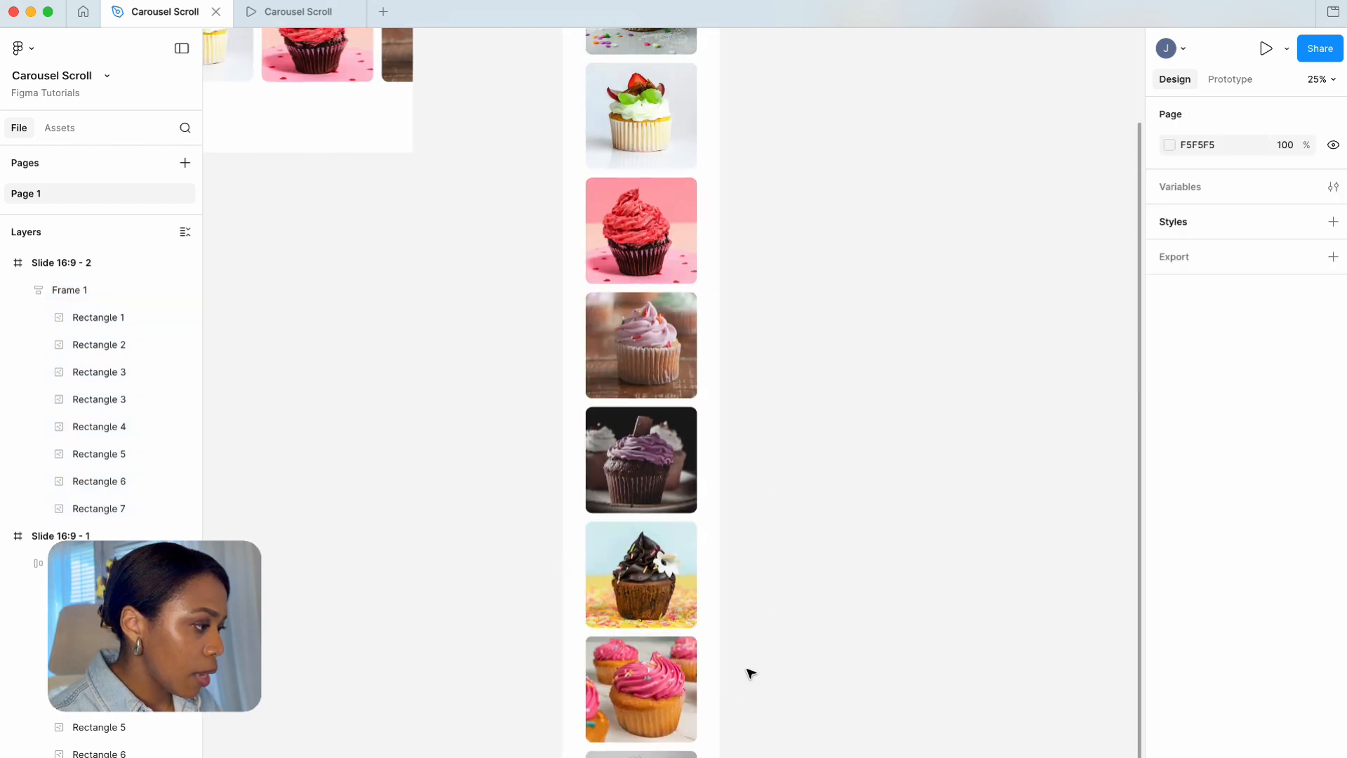
{"action": "key", "text": "super+minus"}
{"action": "left_click", "coordinate": [621, 168]}
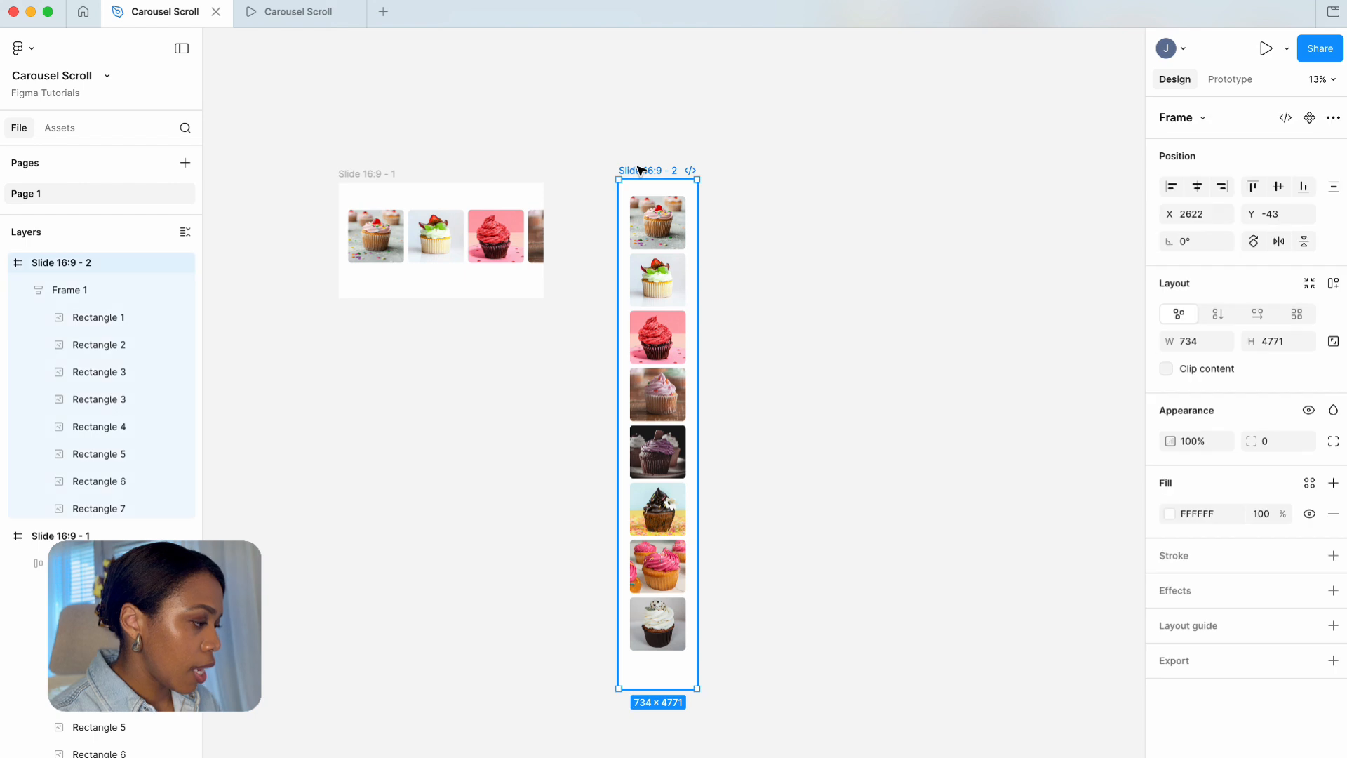
{"action": "left_click", "coordinate": [713, 241]}
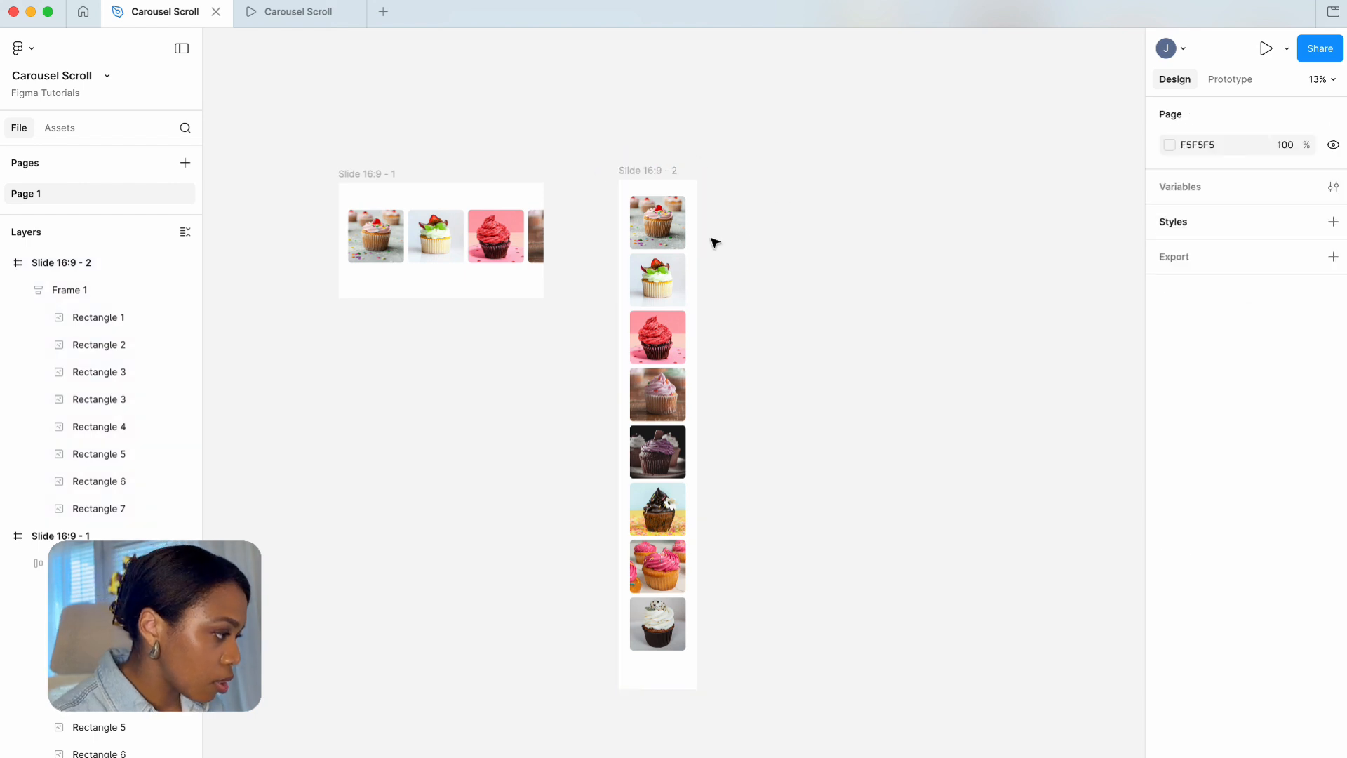
{"action": "left_click", "coordinate": [636, 170]}
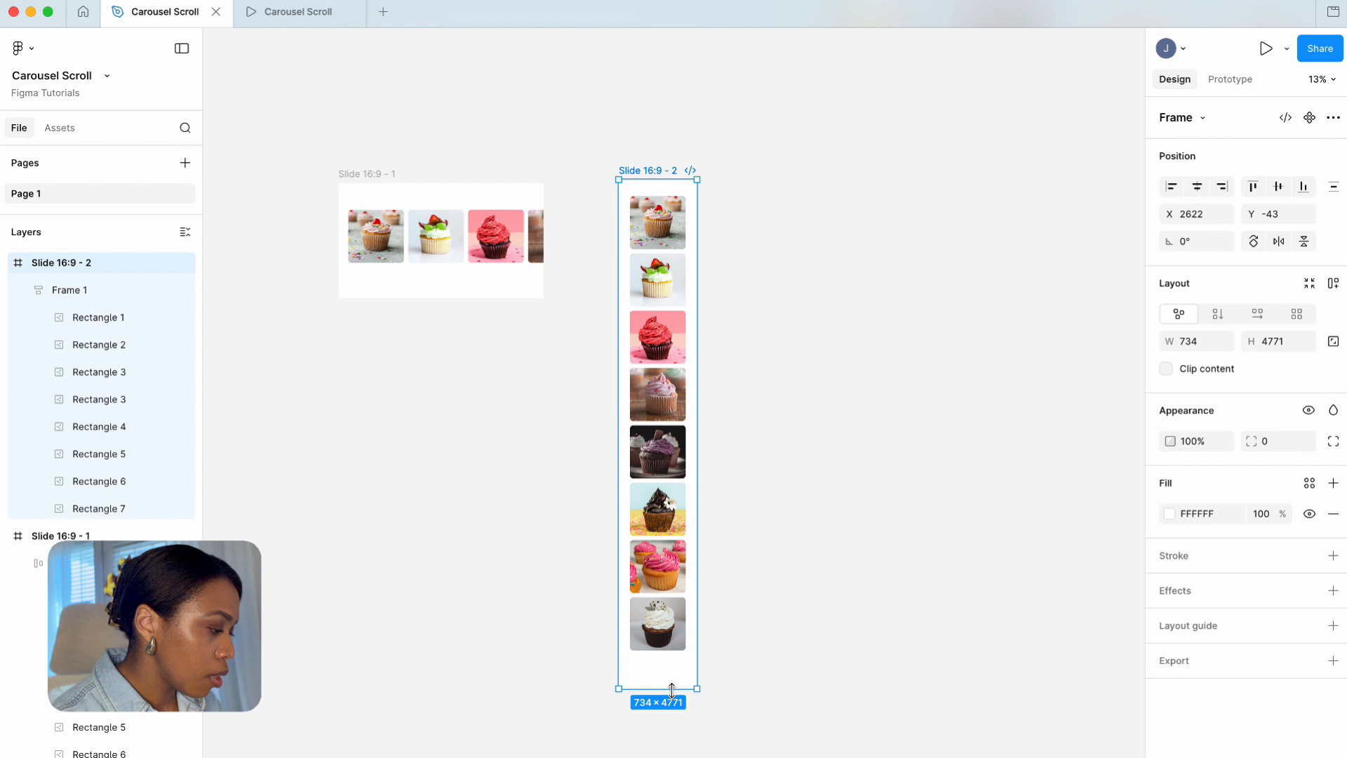
{"action": "left_click_drag", "start_coordinate": [673, 688], "coordinate": [683, 367]}
- Shorten the vertical carousel frame to 1571 high so it ends just below the third cupcake image, inside the slide
{"action": "scroll", "coordinate": [782, 414], "scroll_direction": "up", "scroll_amount": 3}
{"action": "left_click", "coordinate": [782, 415]}
{"action": "left_click_drag", "start_coordinate": [782, 415], "coordinate": [781, 430]}
{"action": "left_click", "coordinate": [700, 509]}
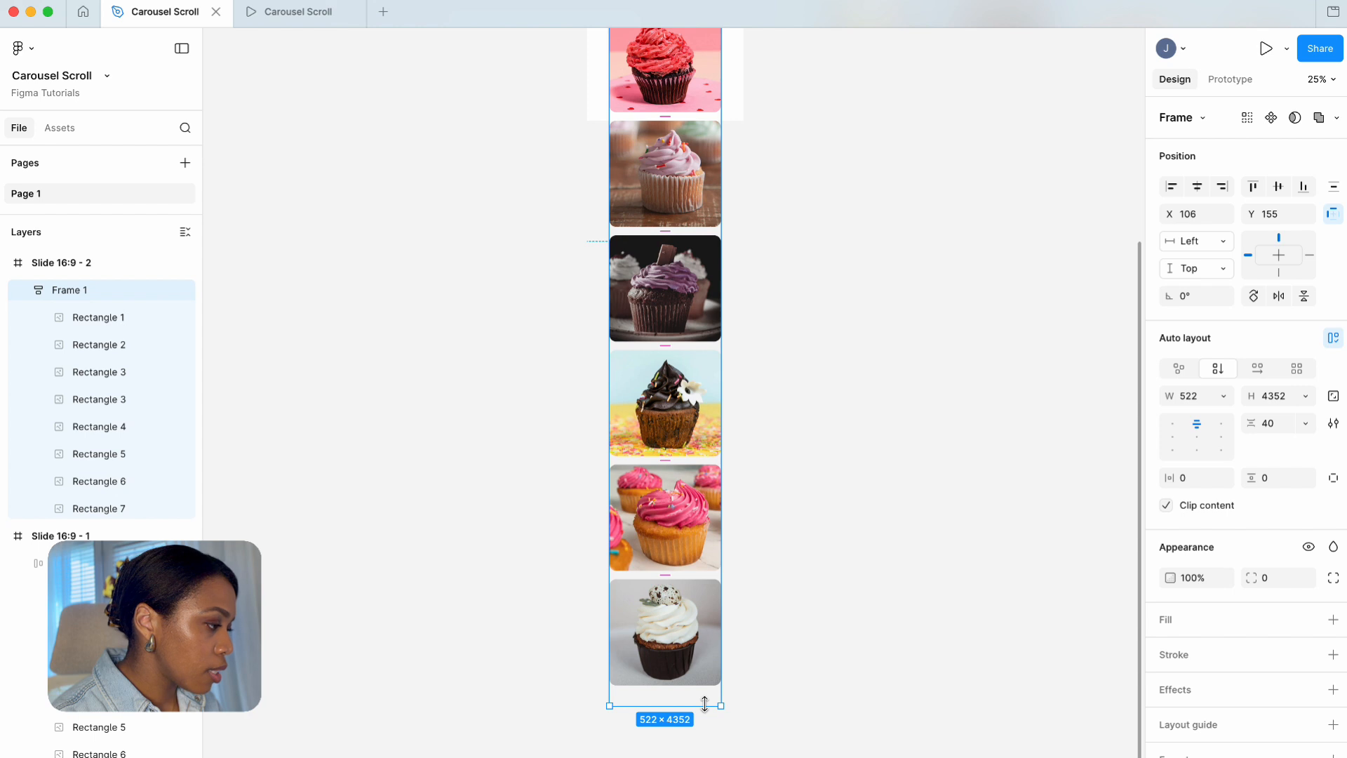
{"action": "left_click_drag", "start_coordinate": [704, 703], "coordinate": [698, 283]}
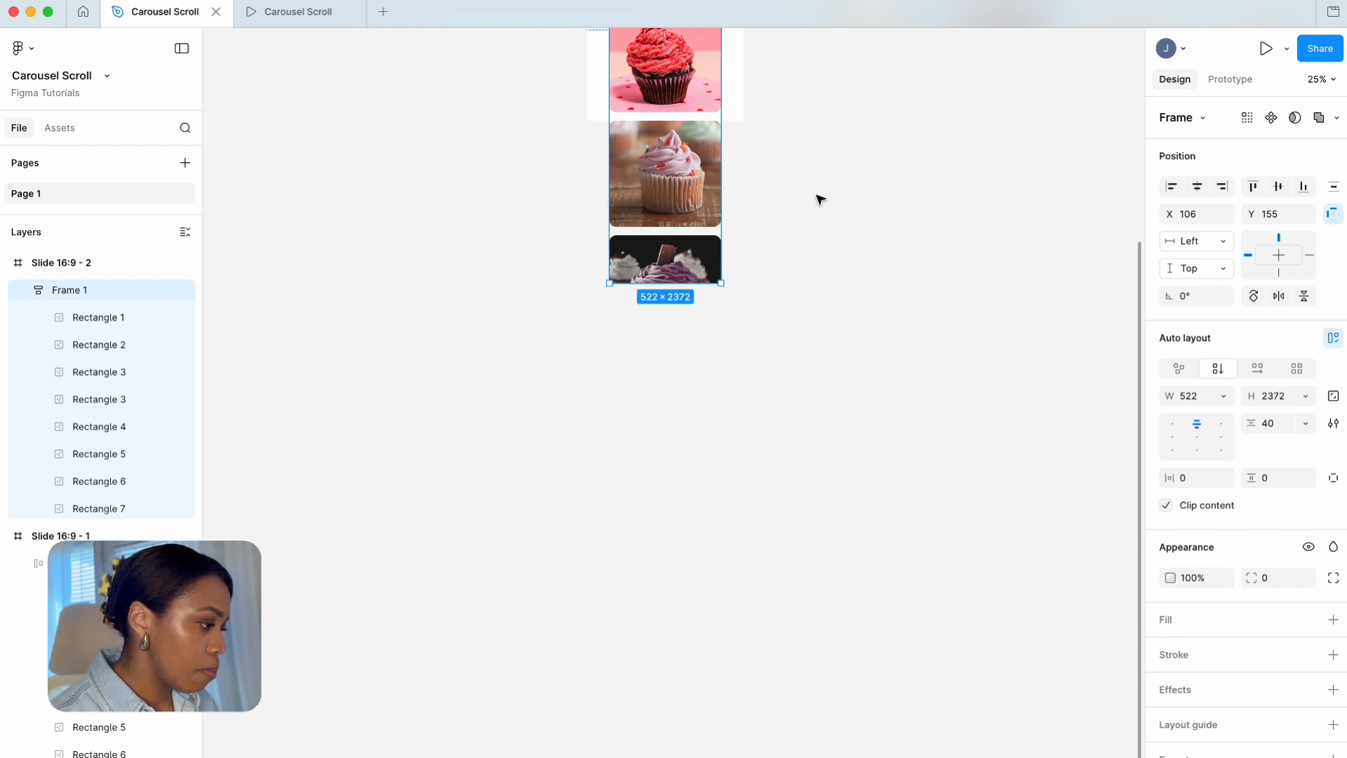
{"action": "scroll", "coordinate": [817, 316], "scroll_direction": "up", "scroll_amount": 5}
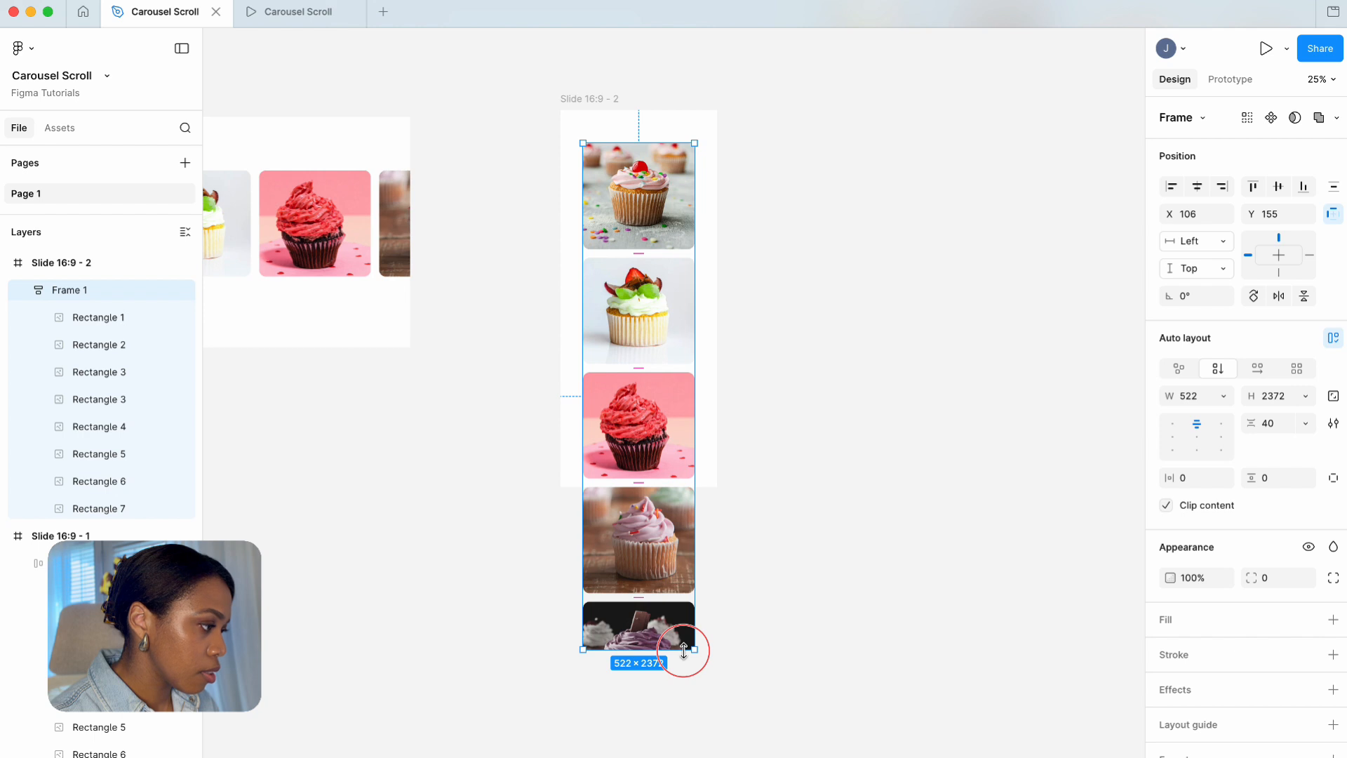
{"action": "left_click_drag", "start_coordinate": [684, 649], "coordinate": [688, 479]}
{"action": "scroll", "coordinate": [658, 250], "scroll_direction": "up", "scroll_amount": 3}
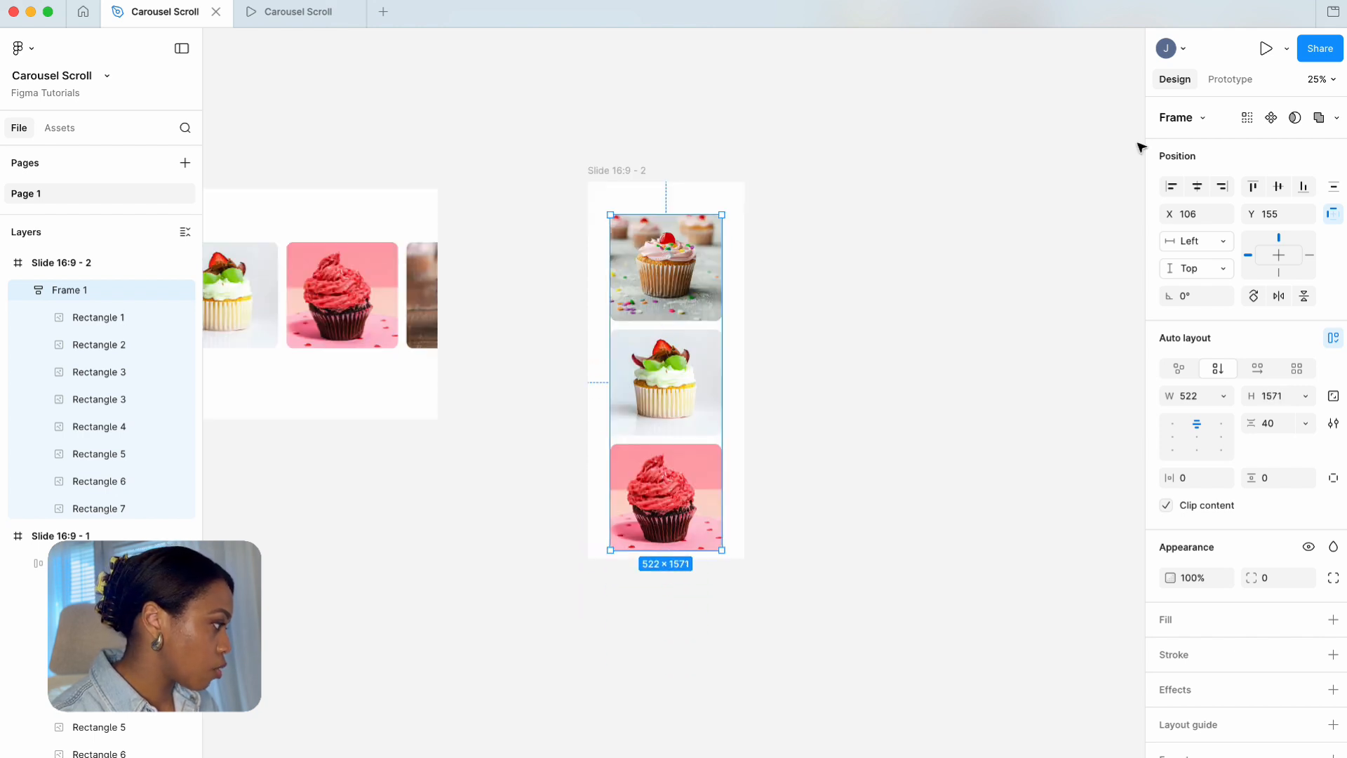
- Set the vertical carousel frame's prototype scroll overflow to Vertical
{"action": "left_click", "coordinate": [1226, 83]}
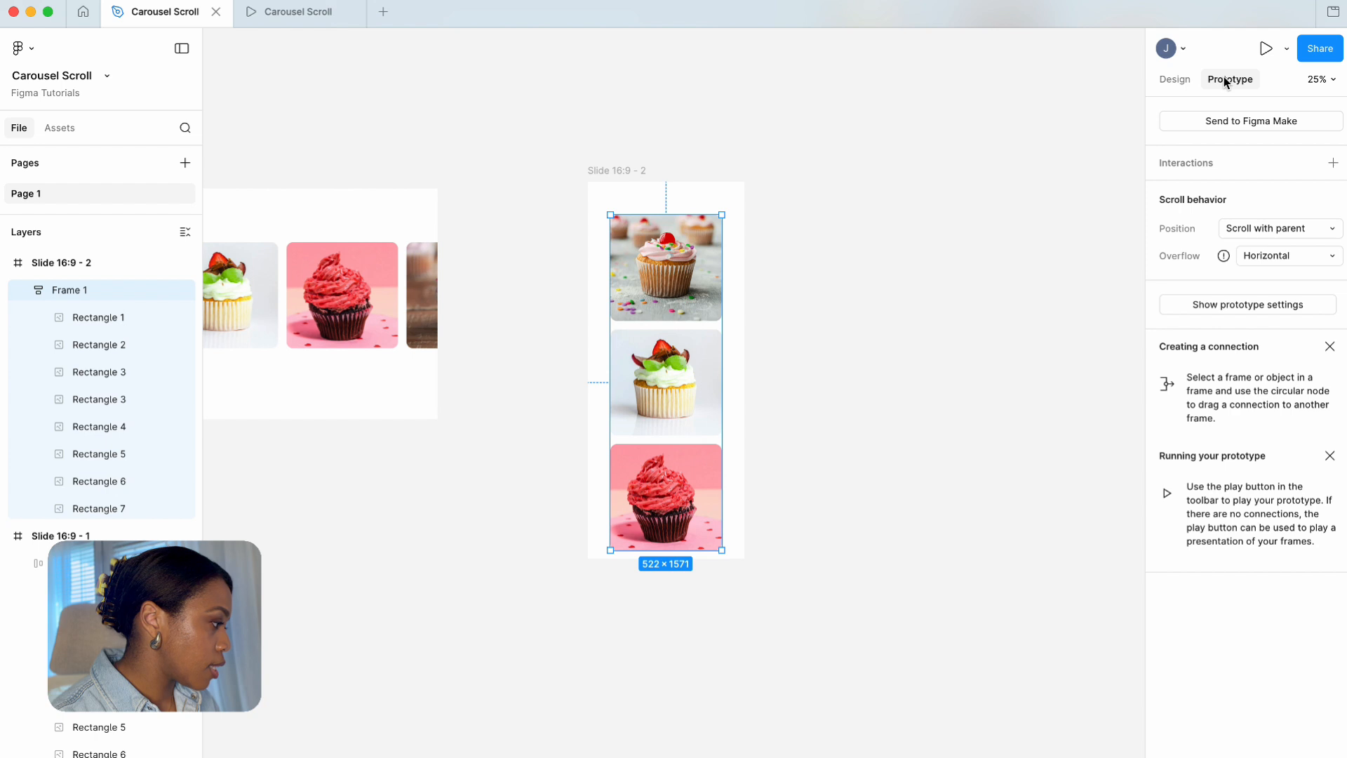
{"action": "left_click", "coordinate": [1278, 258]}
{"action": "left_click", "coordinate": [1279, 280]}
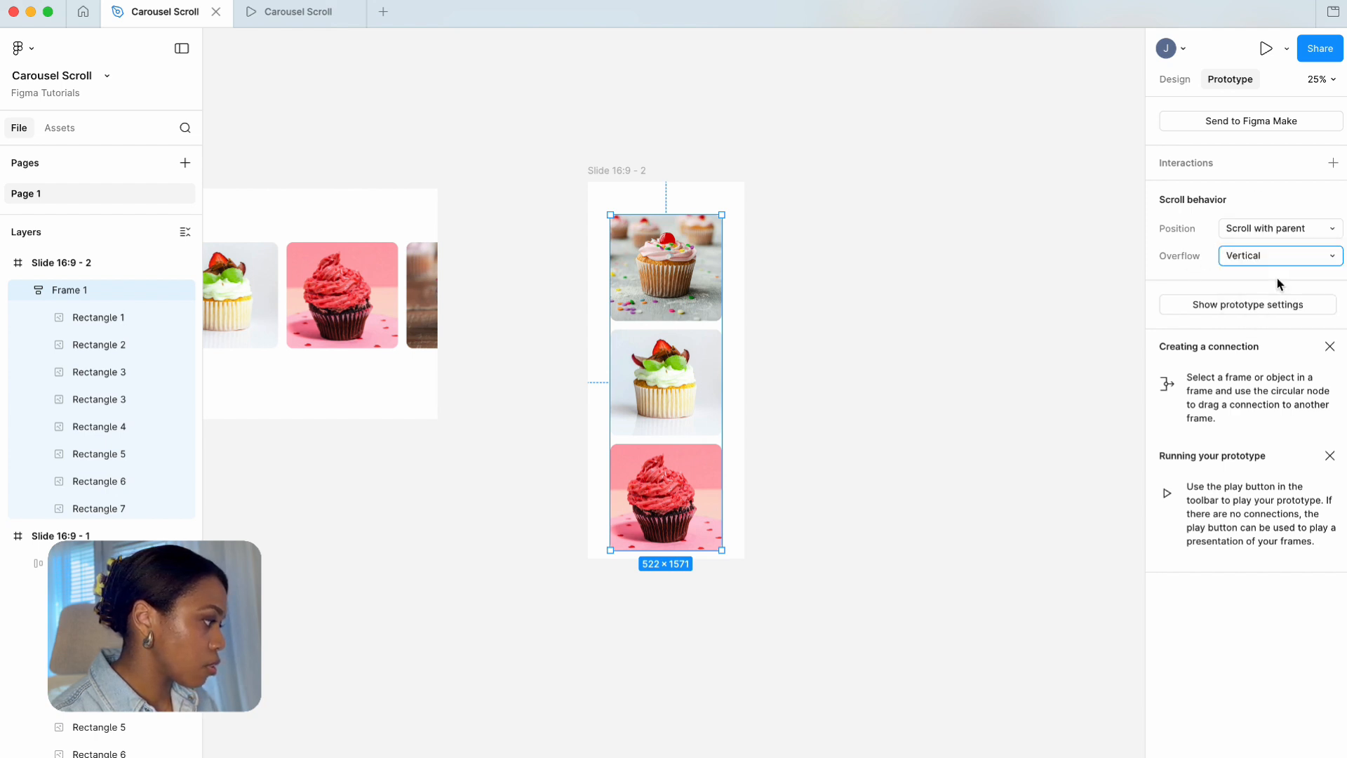
- Run the prototype preview of the vertical slide and scroll the cupcake images down and back up to check the vertical scrolling
{"action": "left_click", "coordinate": [1266, 48]}
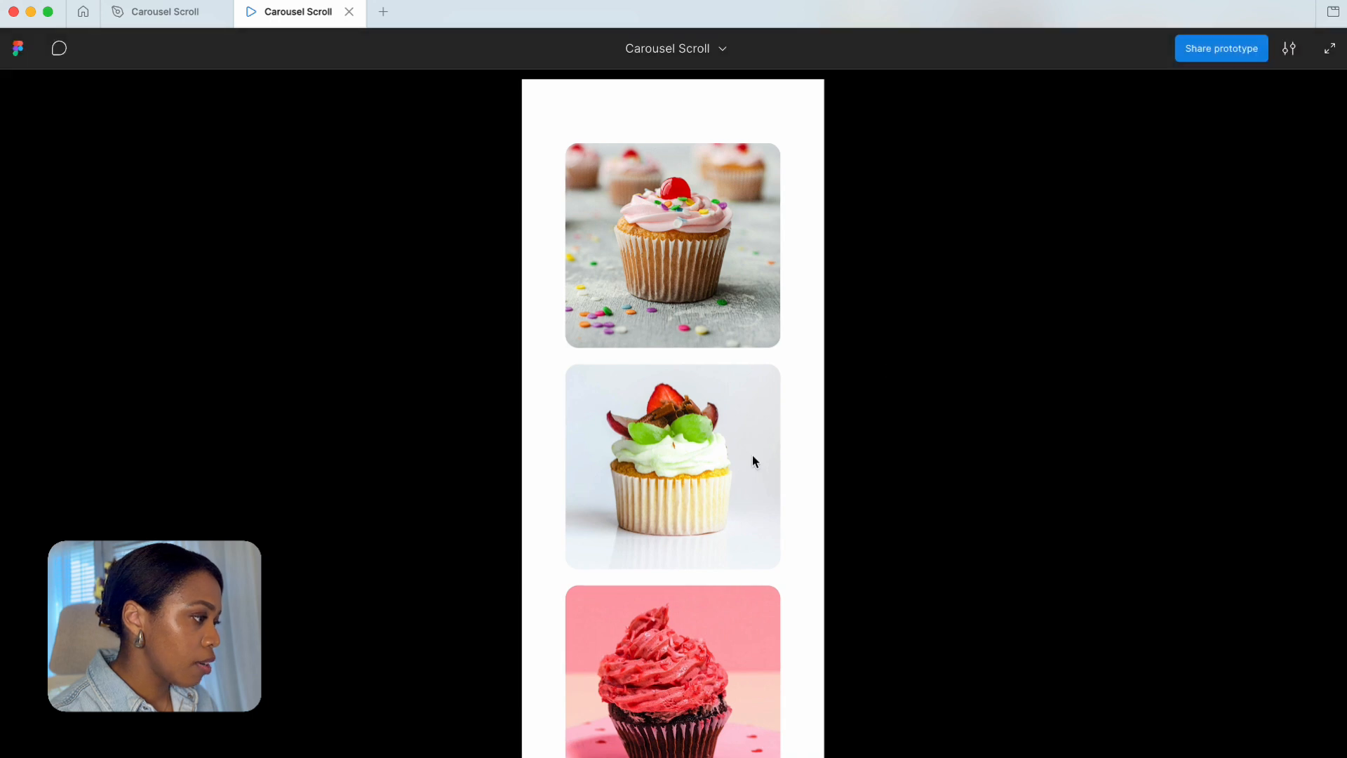
{"action": "scroll", "coordinate": [714, 498], "scroll_direction": "down", "scroll_amount": 15}
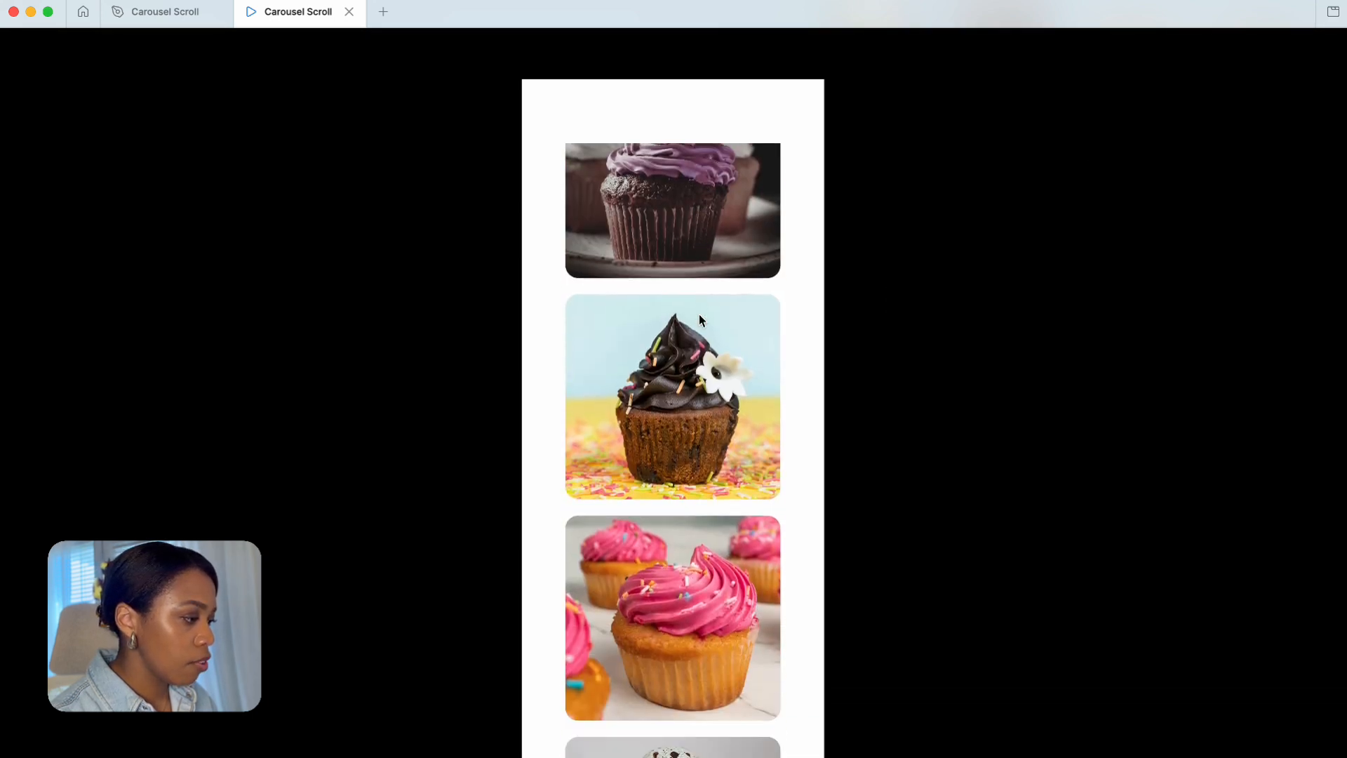
{"action": "scroll", "coordinate": [699, 319], "scroll_direction": "down", "scroll_amount": 10}
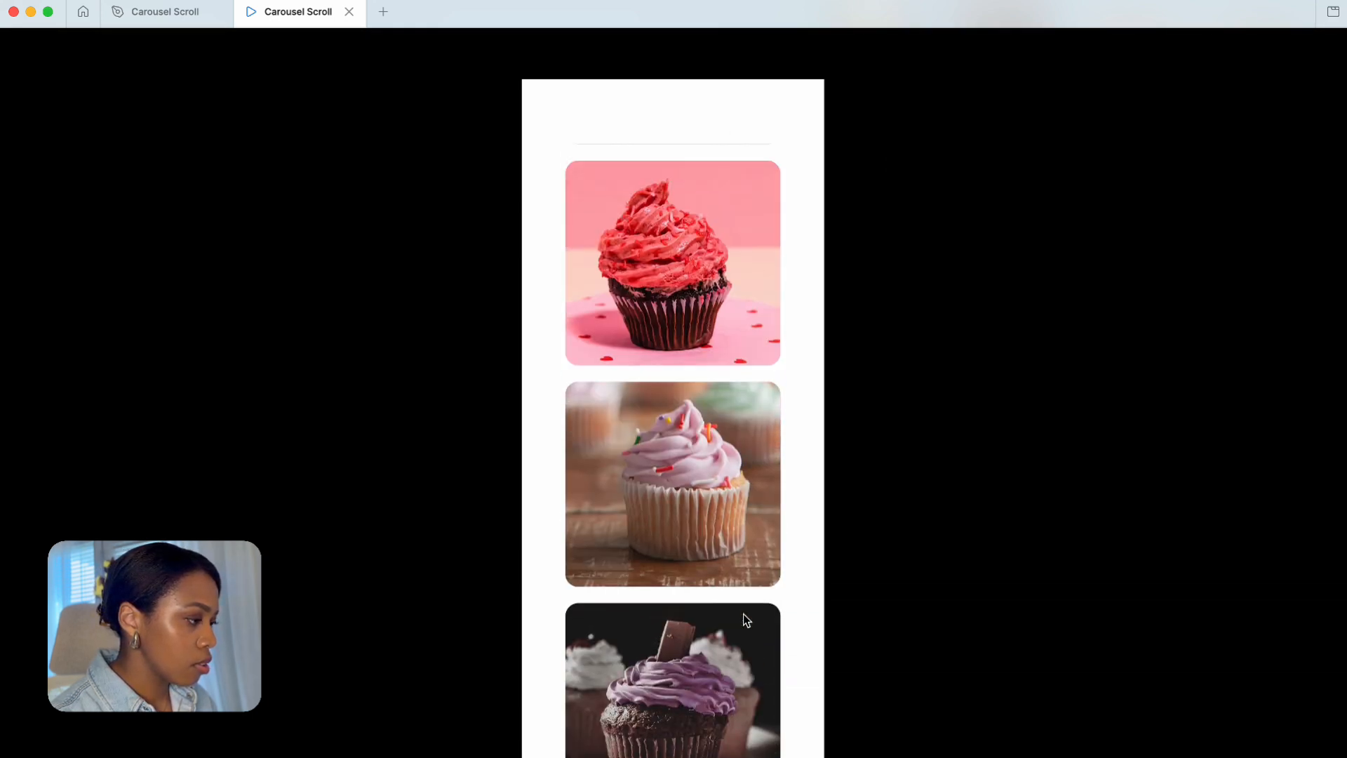
{"action": "scroll", "coordinate": [738, 343], "scroll_direction": "up", "scroll_amount": 8}
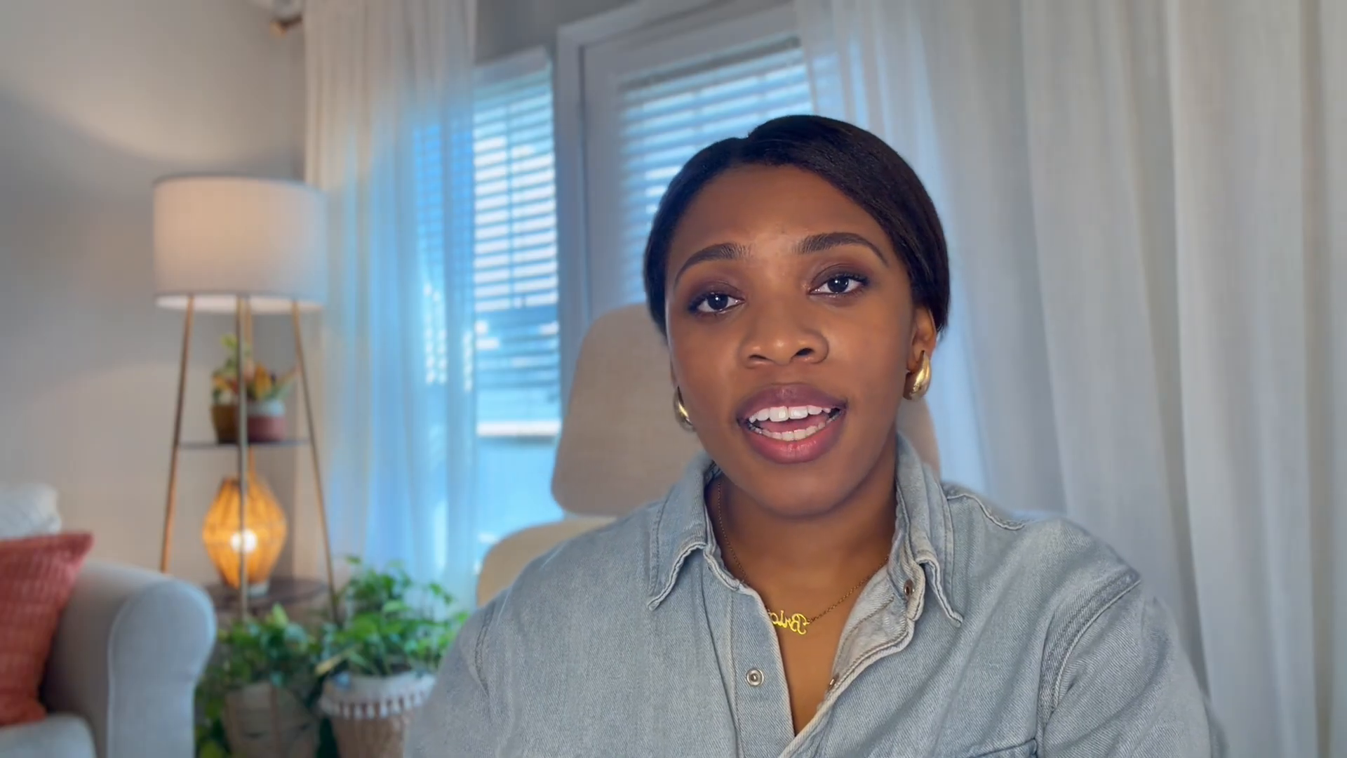